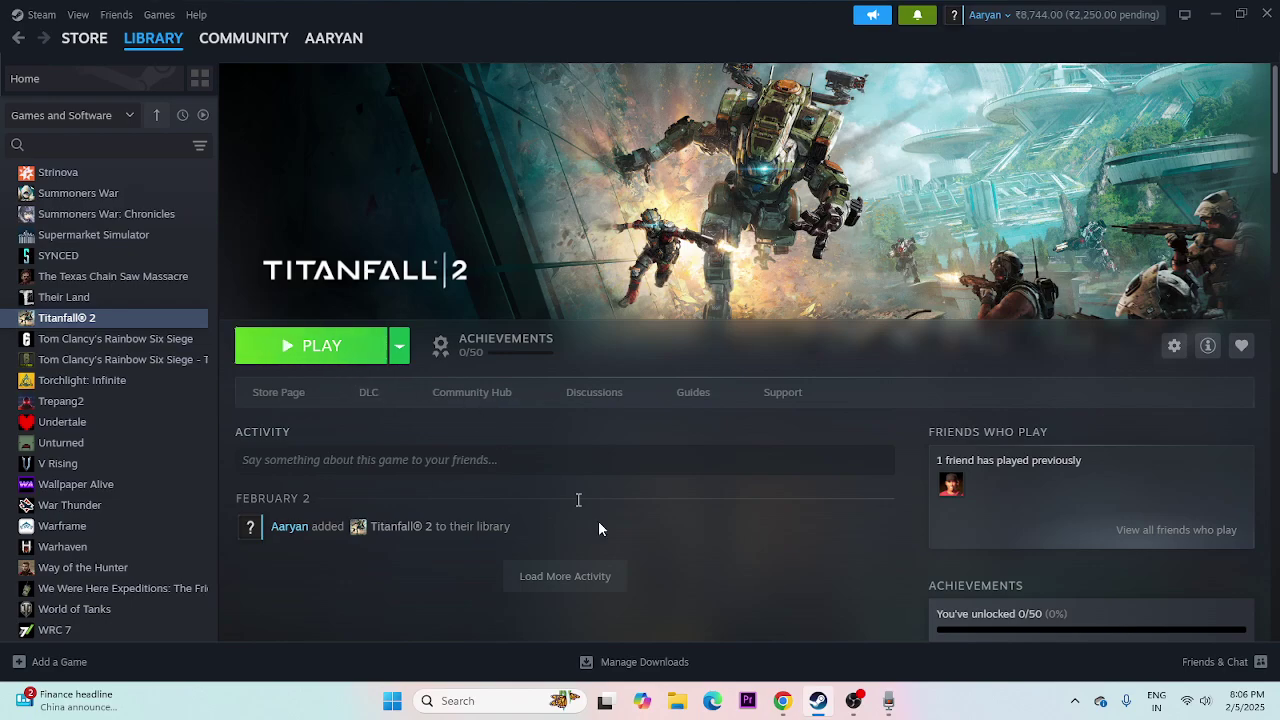
- Show the computer's power options, including Restart, and dismiss them without choosing one
click(395, 702)
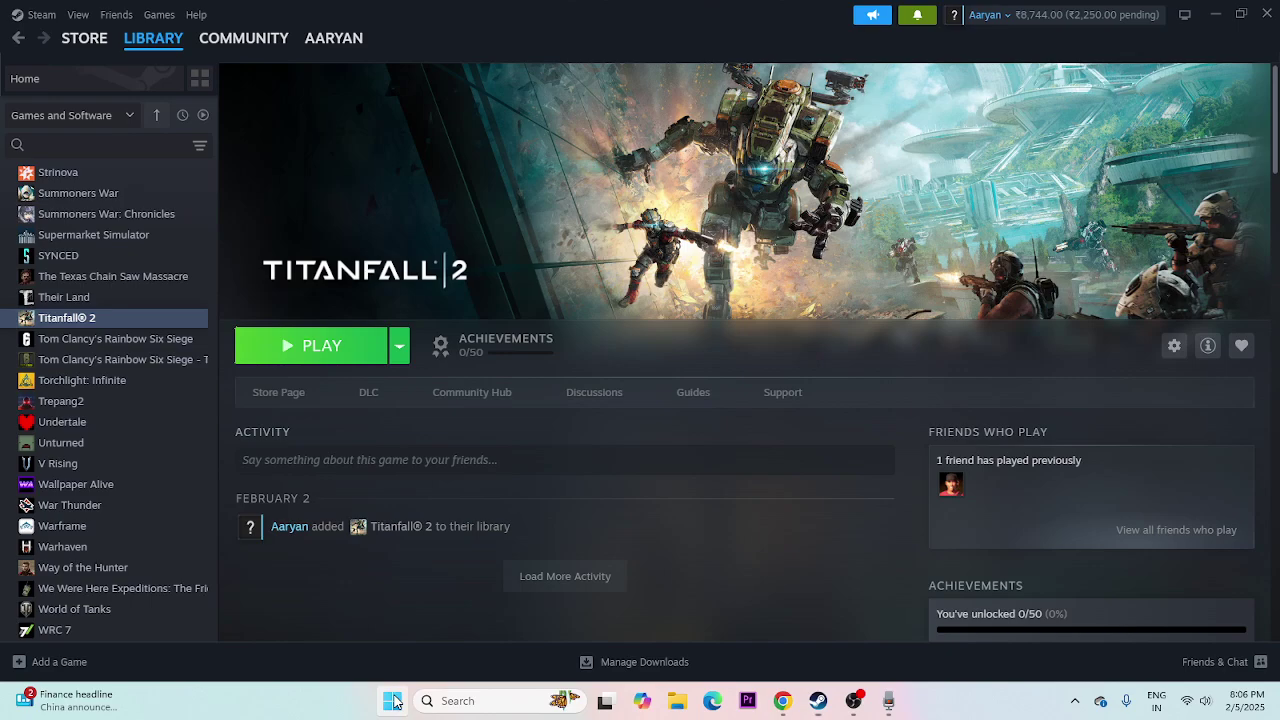
click(394, 701)
click(838, 647)
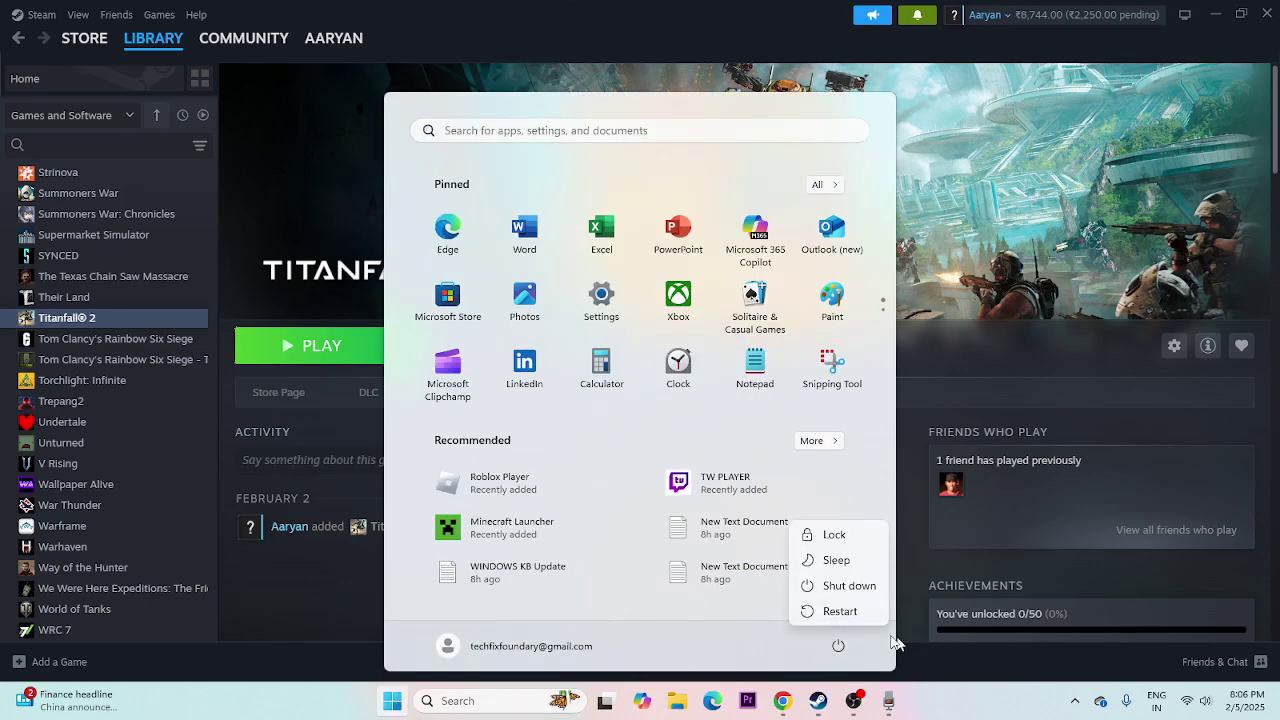
click(945, 700)
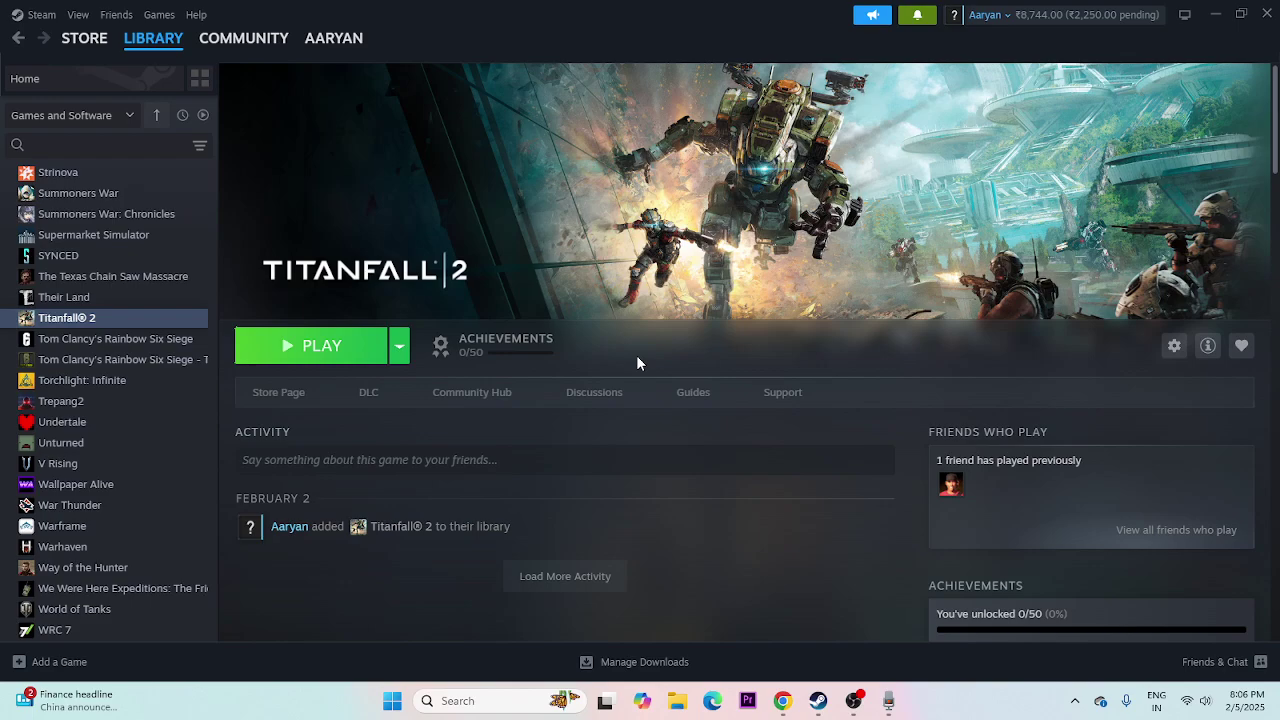
- Check Titanfall 2's install location in the Installed Files section of its properties, and close Steam
right_click(86, 326)
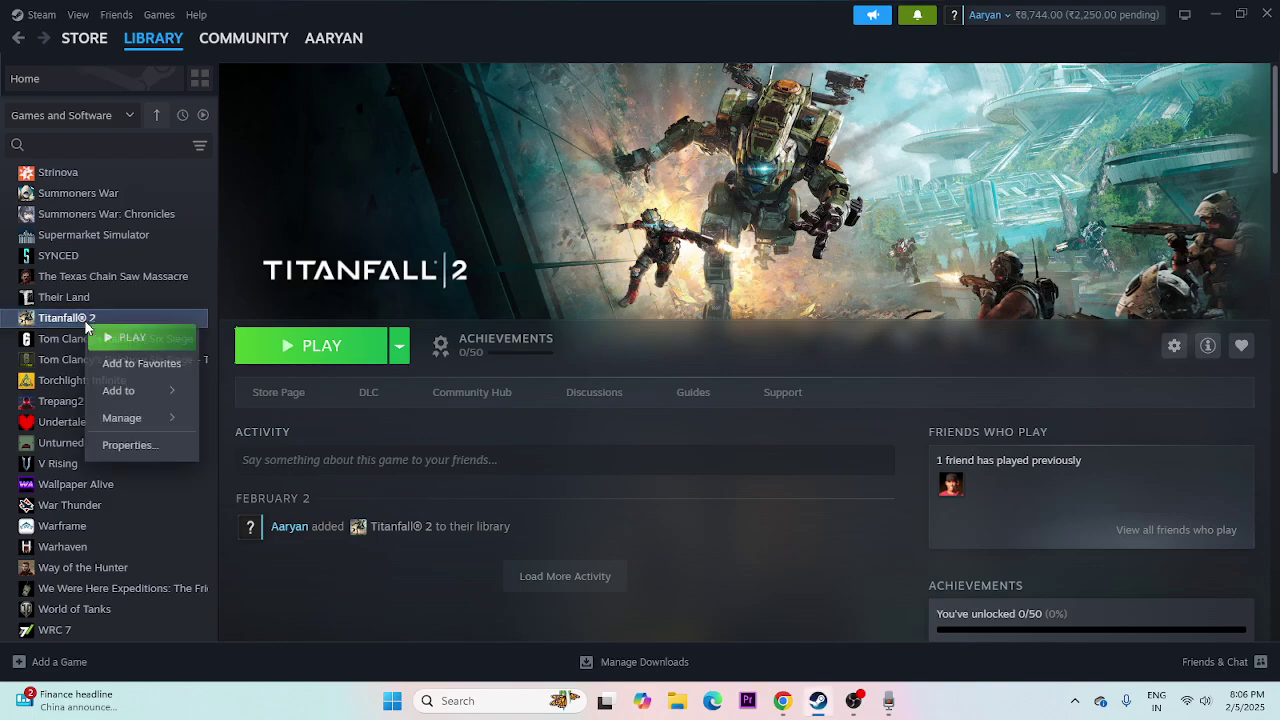
click(128, 444)
click(339, 262)
click(352, 236)
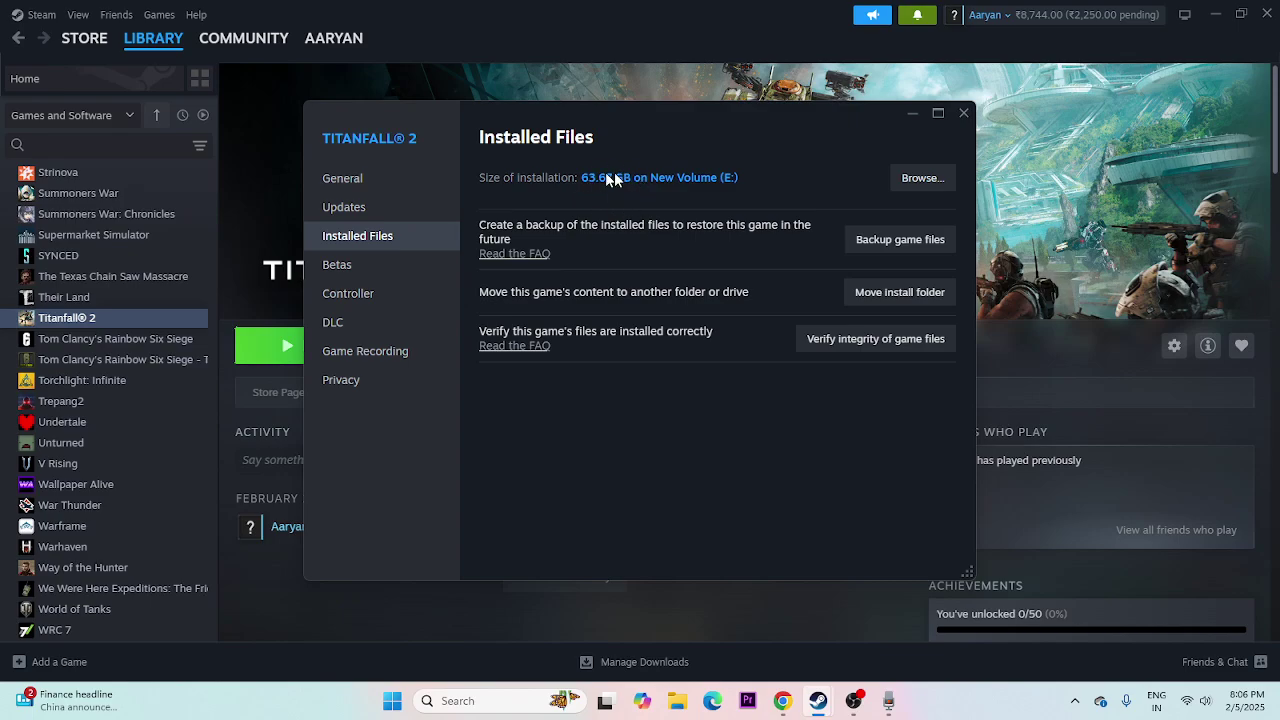
click(963, 112)
click(1267, 14)
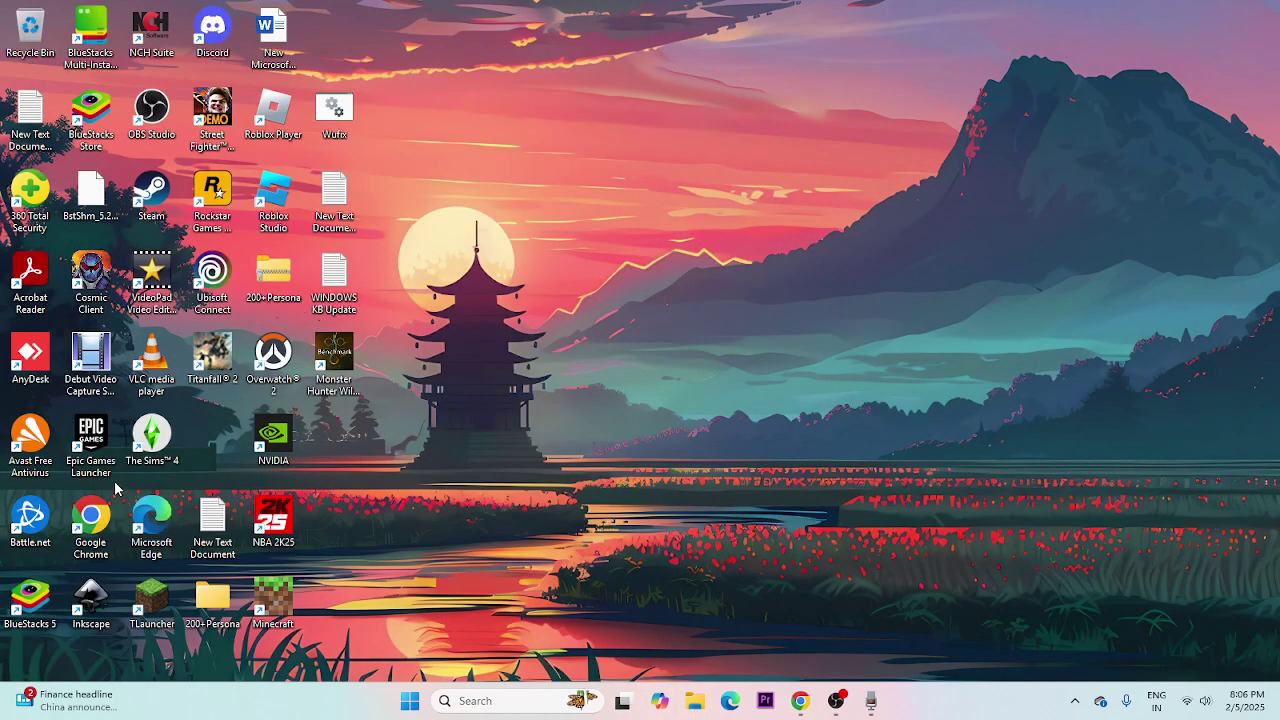
- Browse in File Explorer to the Titanfall2 folder under SteamLibrary\steamapps\common on the E: drive
key(super+e)
click(210, 490)
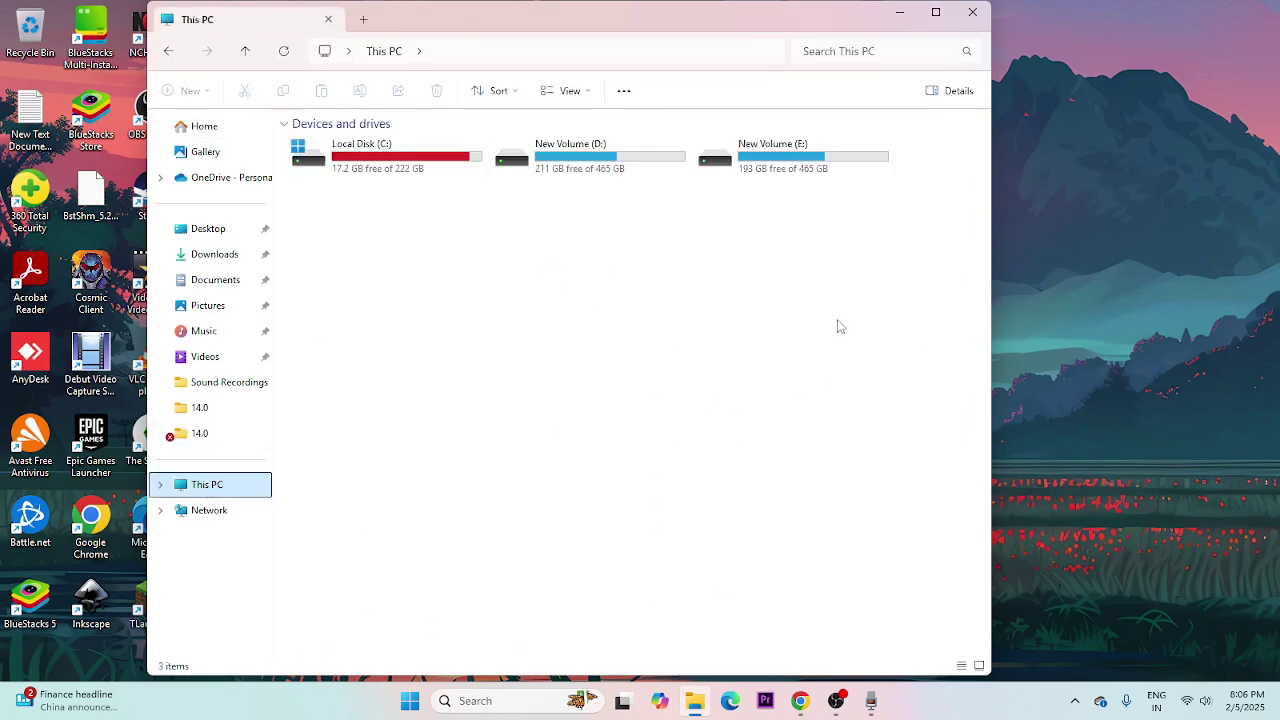
double_click(800, 165)
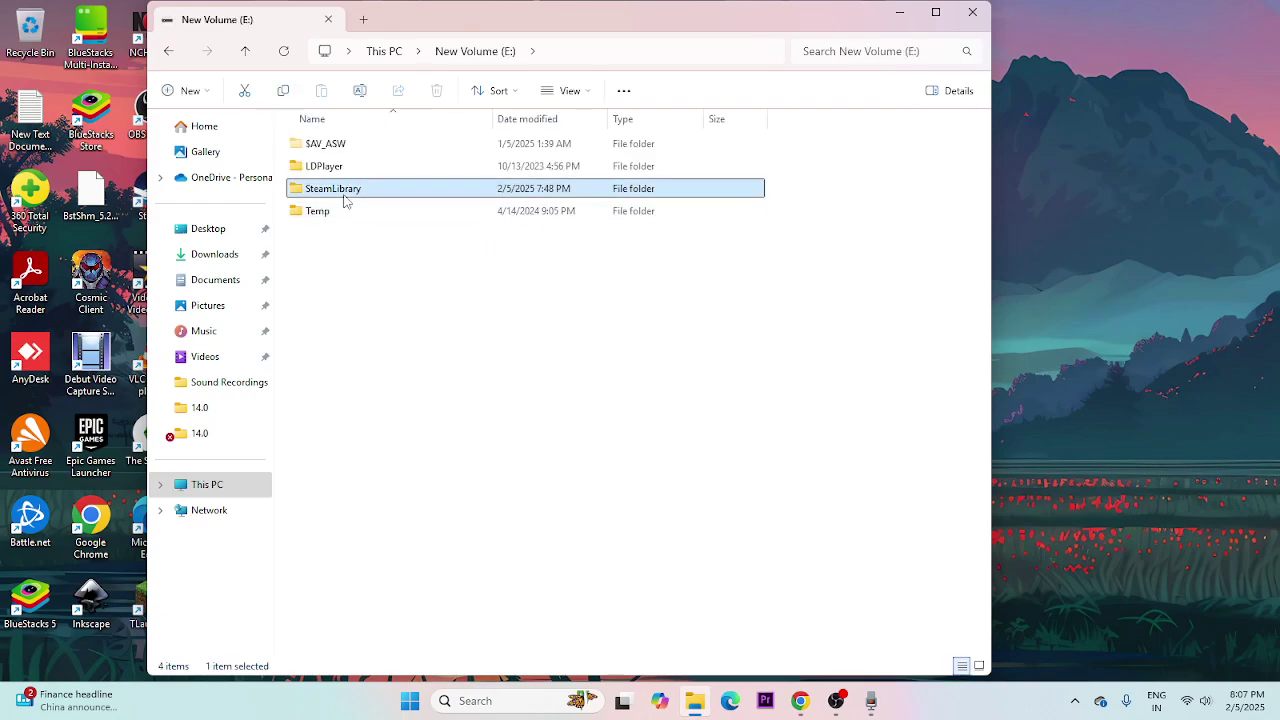
double_click(340, 189)
double_click(342, 145)
double_click(326, 144)
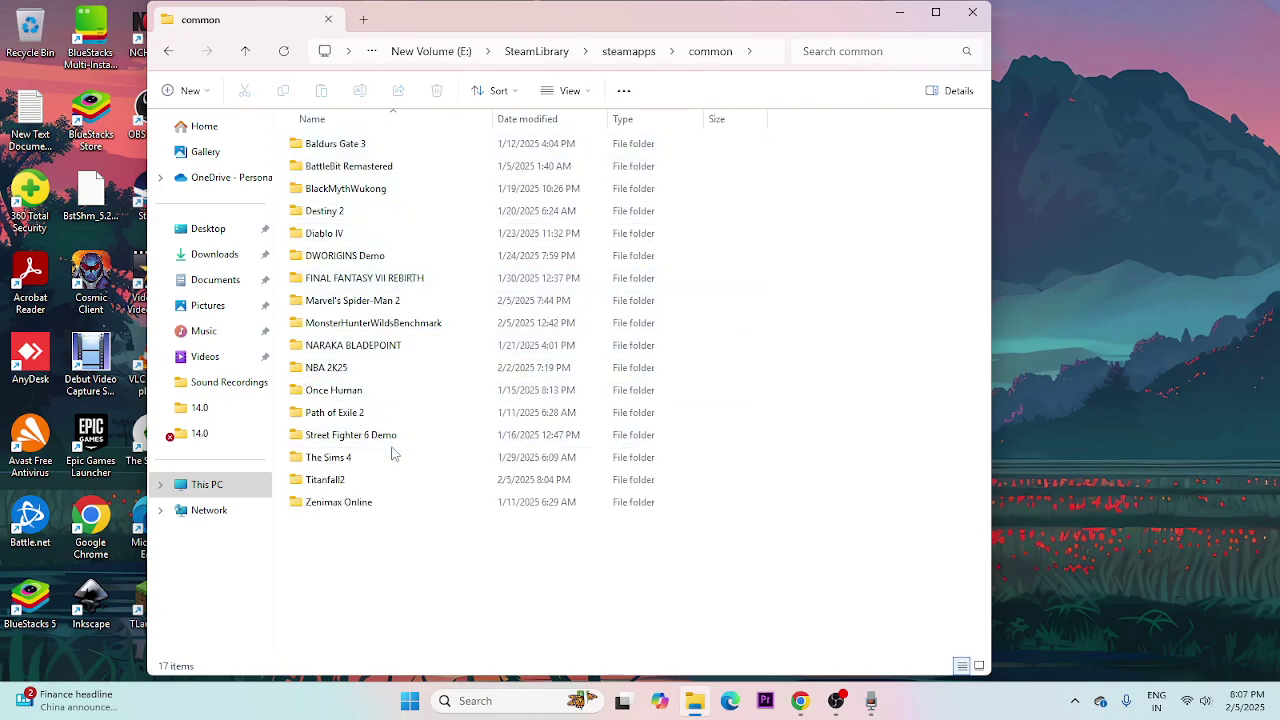
double_click(335, 480)
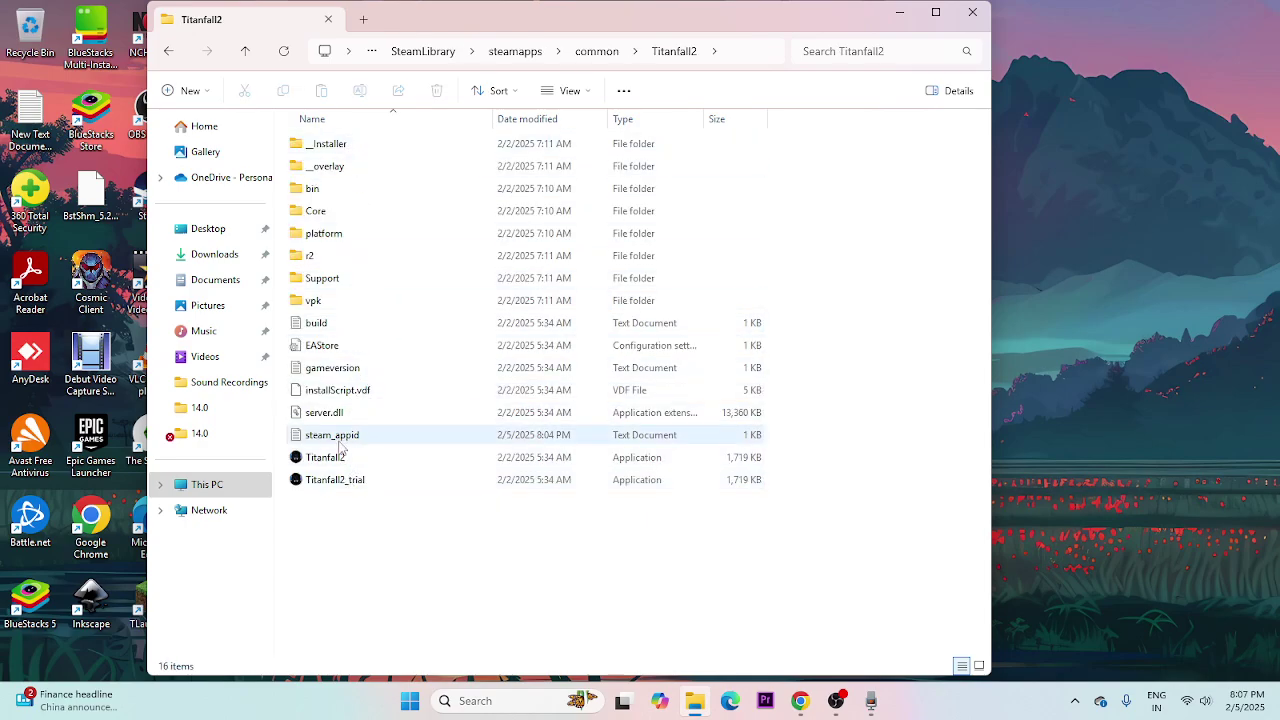
- Maximize the folder window and open the compatibility settings of the Titanfall2 application's properties
click(742, 462)
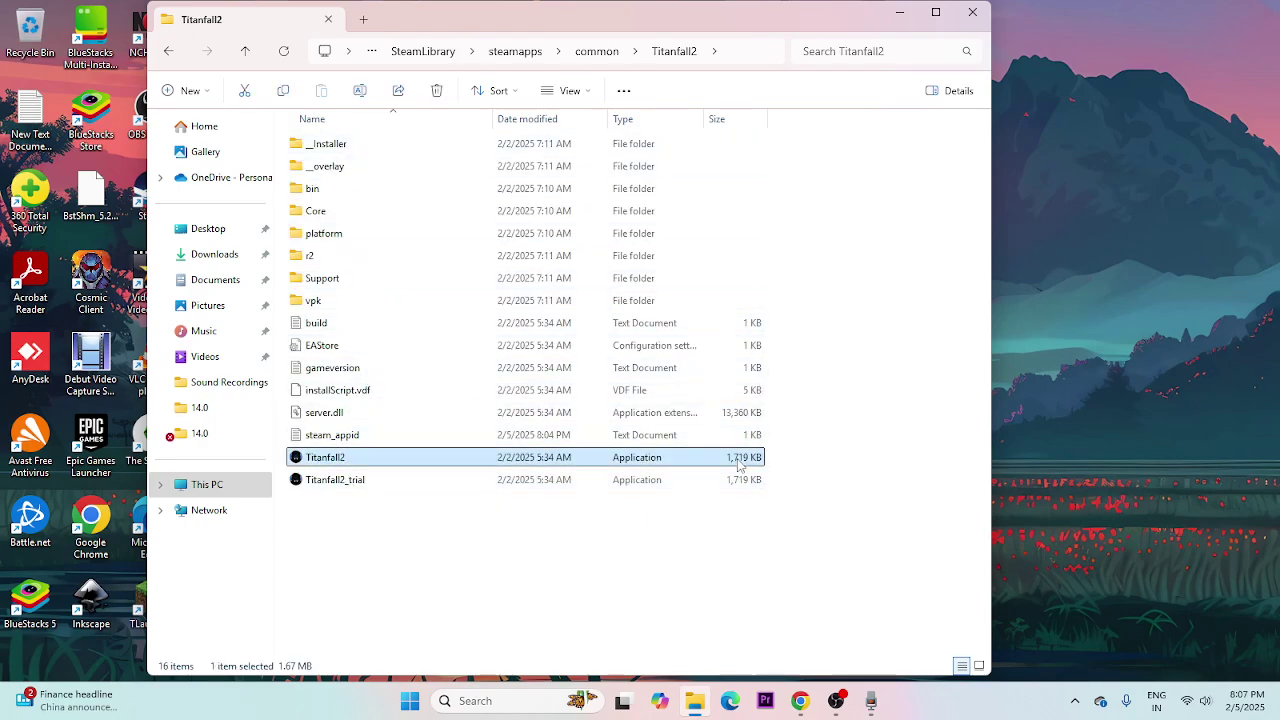
click(935, 12)
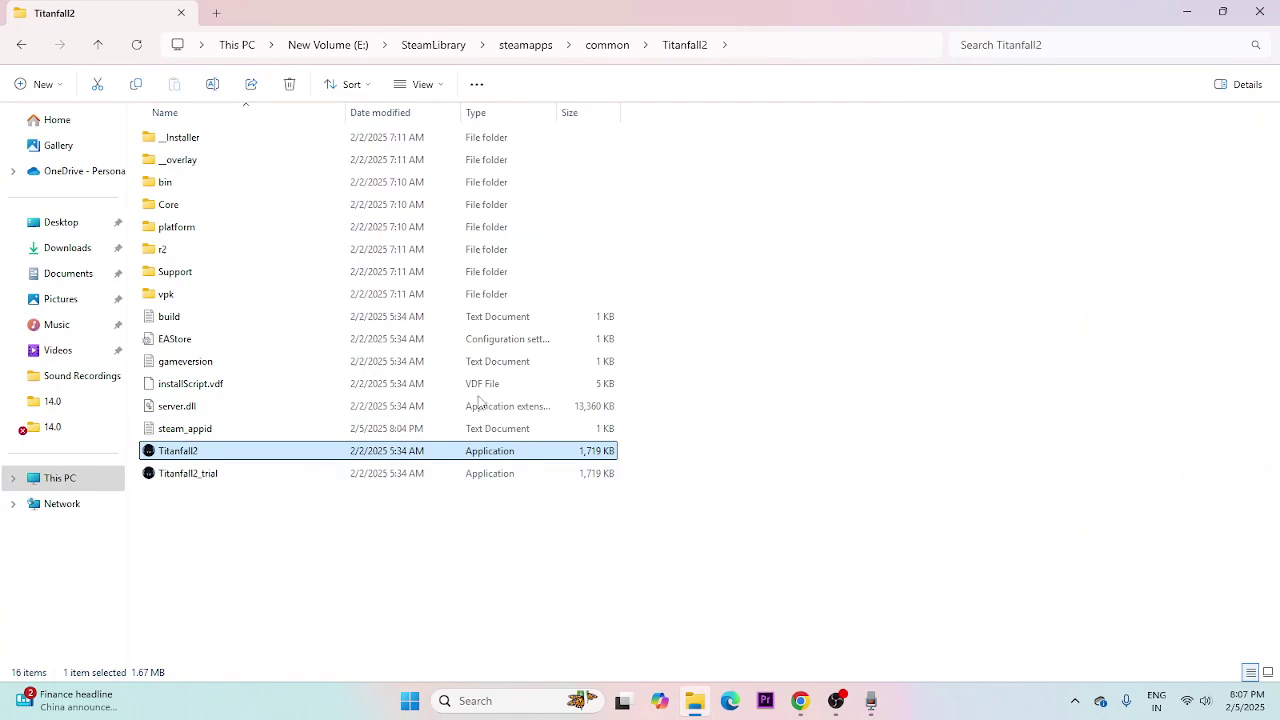
ctrl+click(580, 460)
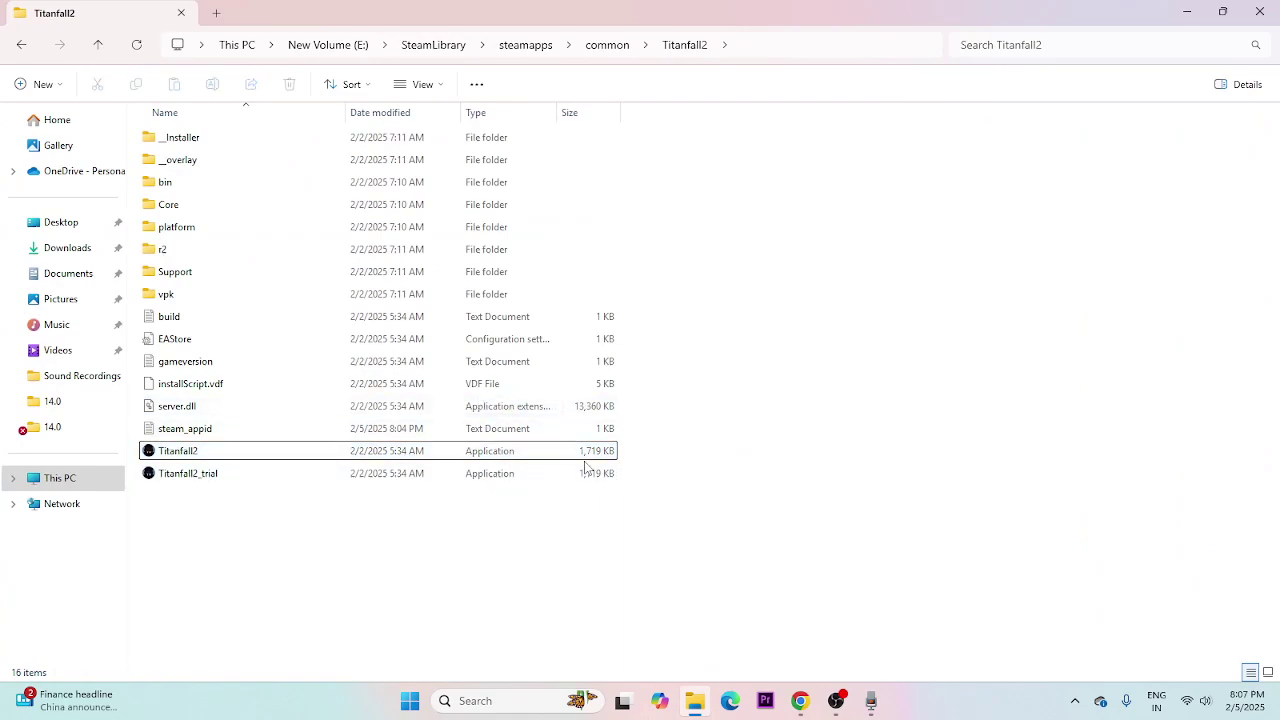
click(593, 457)
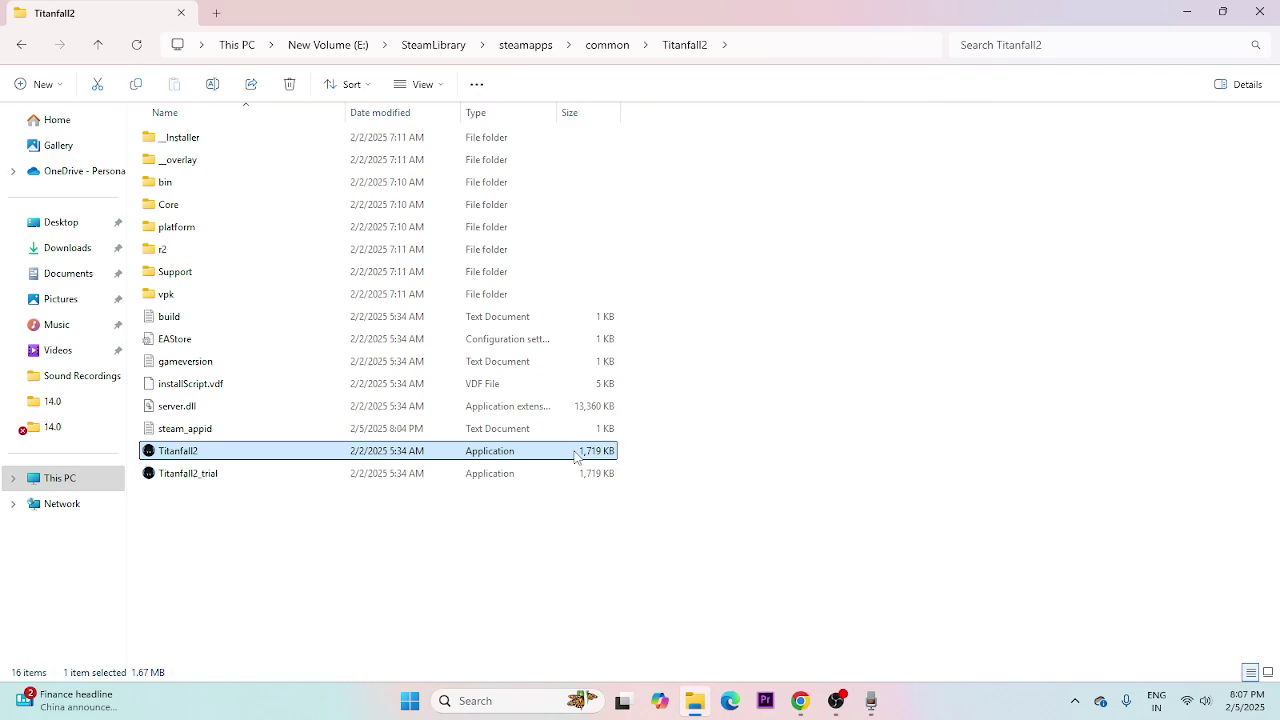
right_click(552, 450)
click(605, 514)
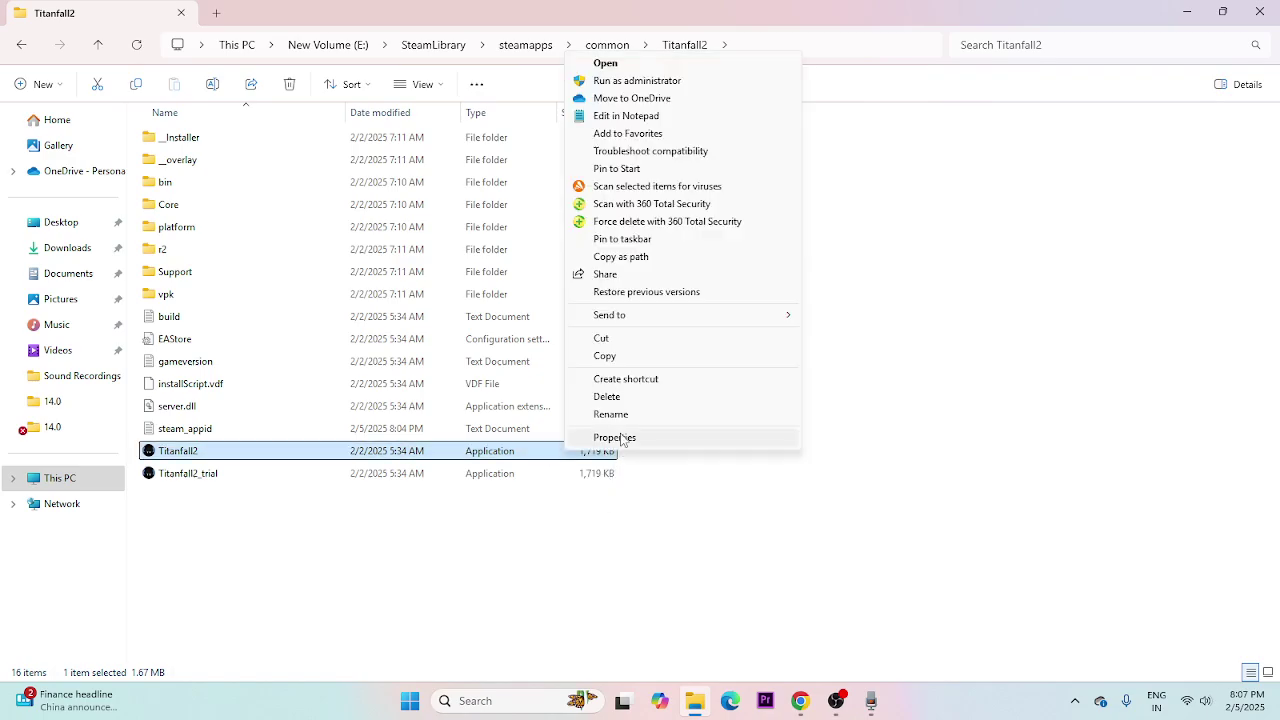
click(614, 437)
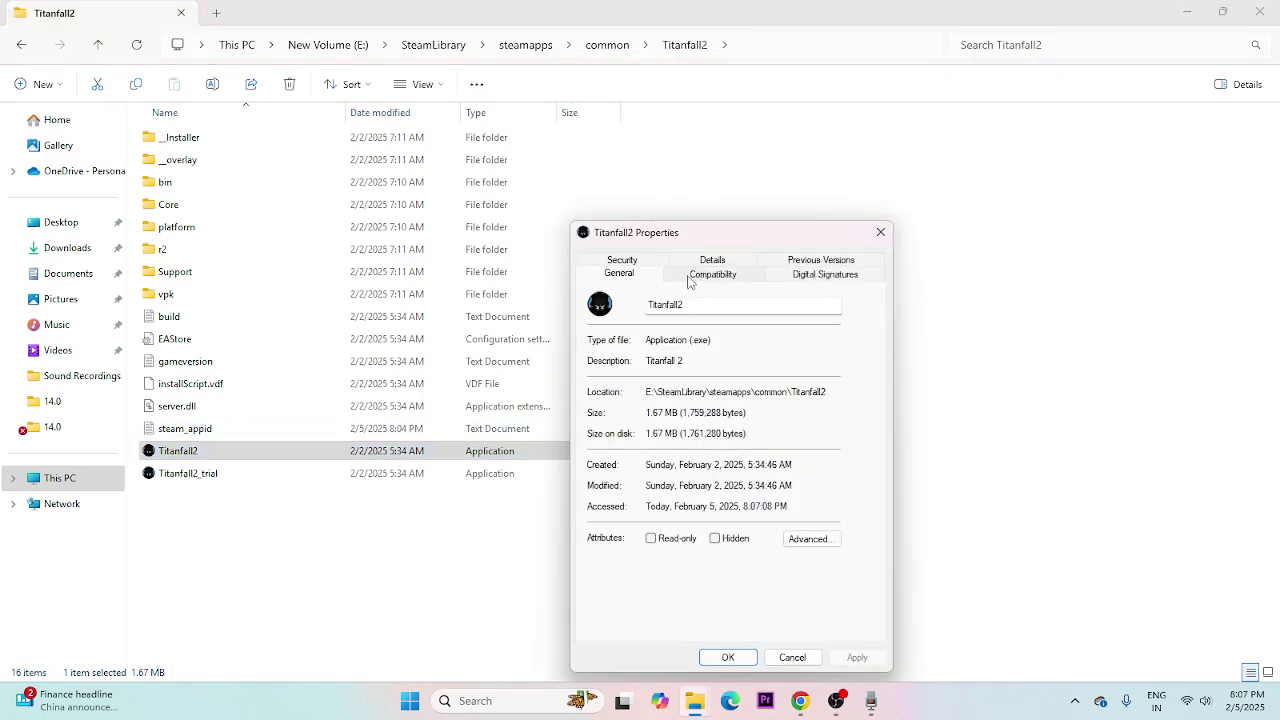
click(689, 279)
- Enable compatibility mode for the Titanfall2 application, set it to Windows 8, and apply the change
click(600, 381)
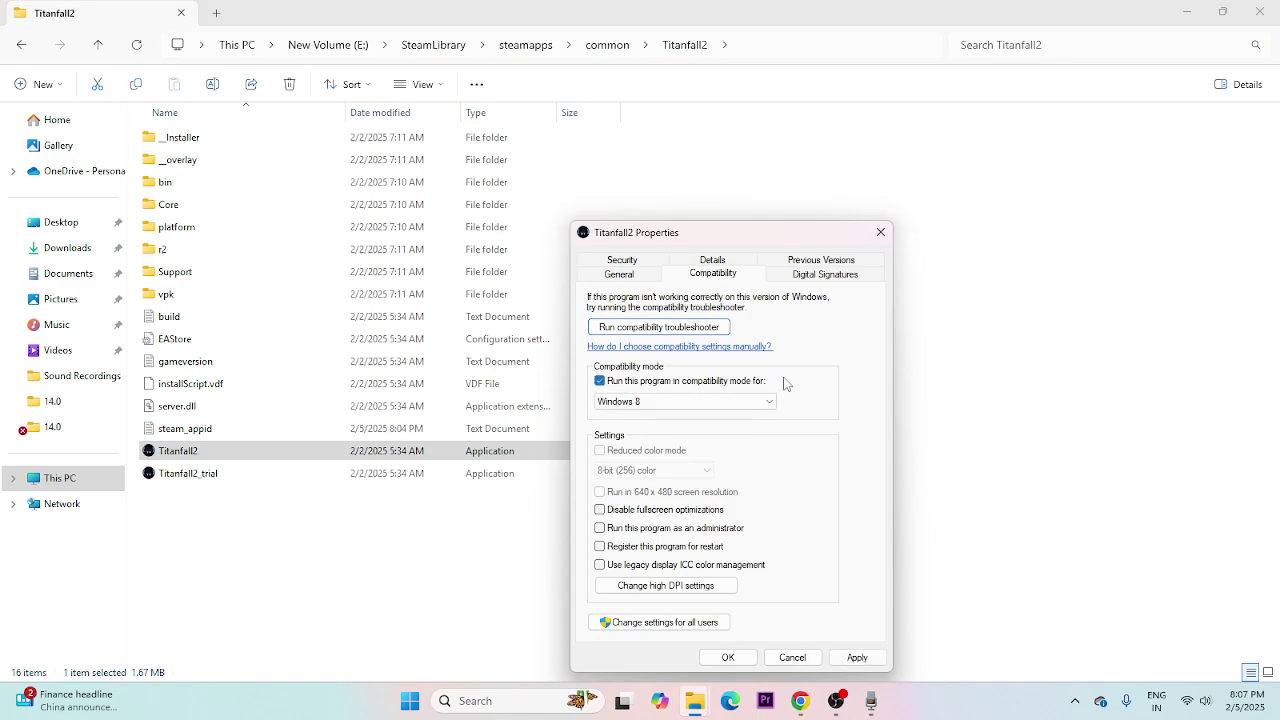
click(690, 401)
click(646, 447)
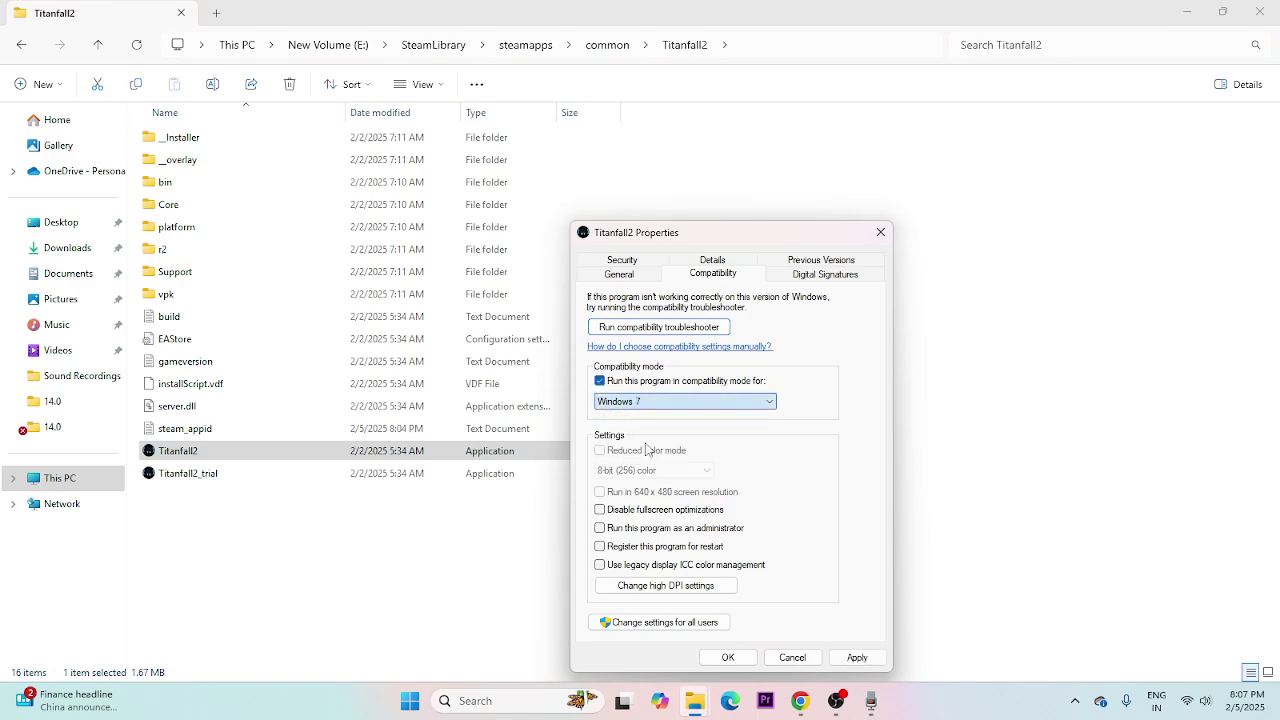
click(660, 404)
click(648, 460)
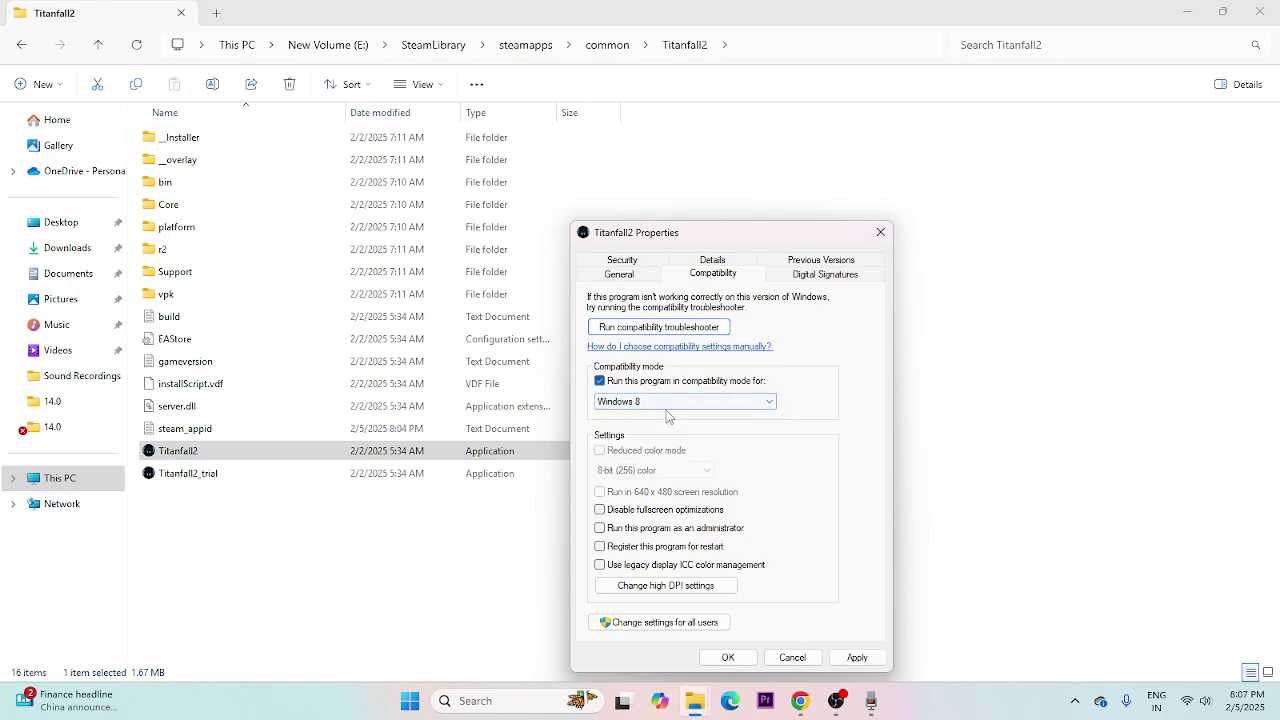
click(857, 656)
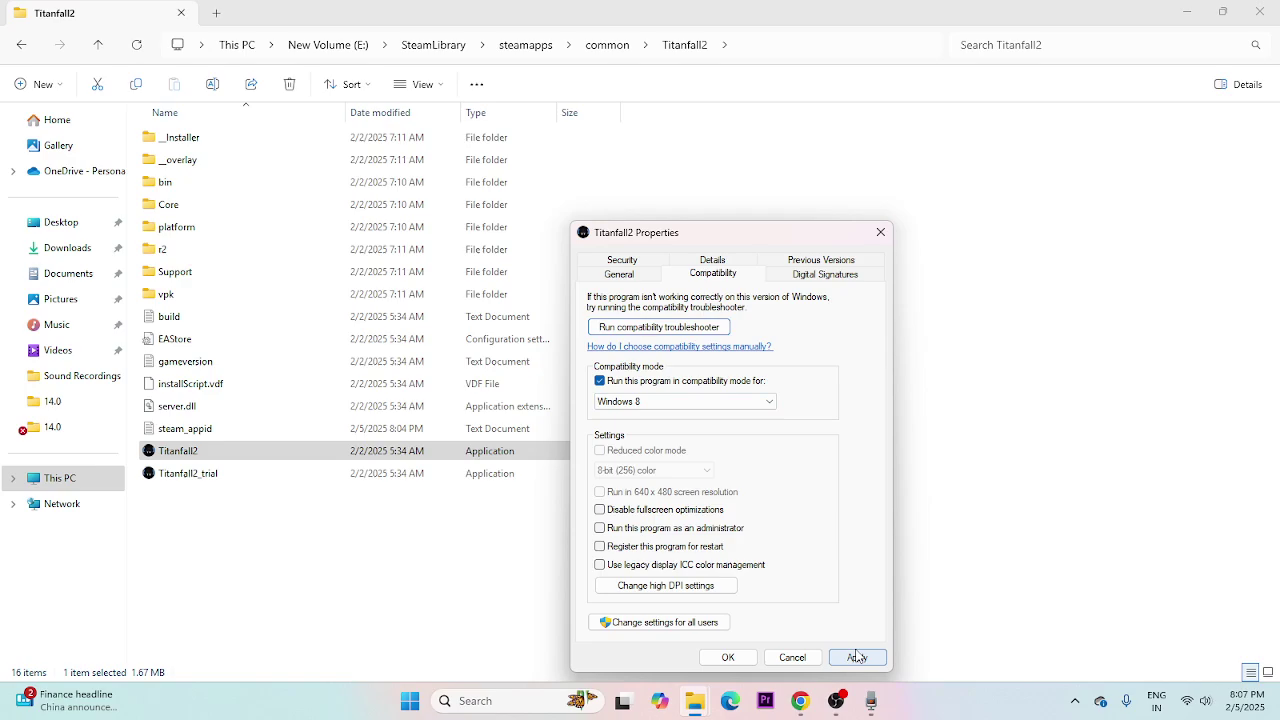
- Set the Titanfall2 application to run as an administrator, save its properties, and close File Explorer
click(600, 530)
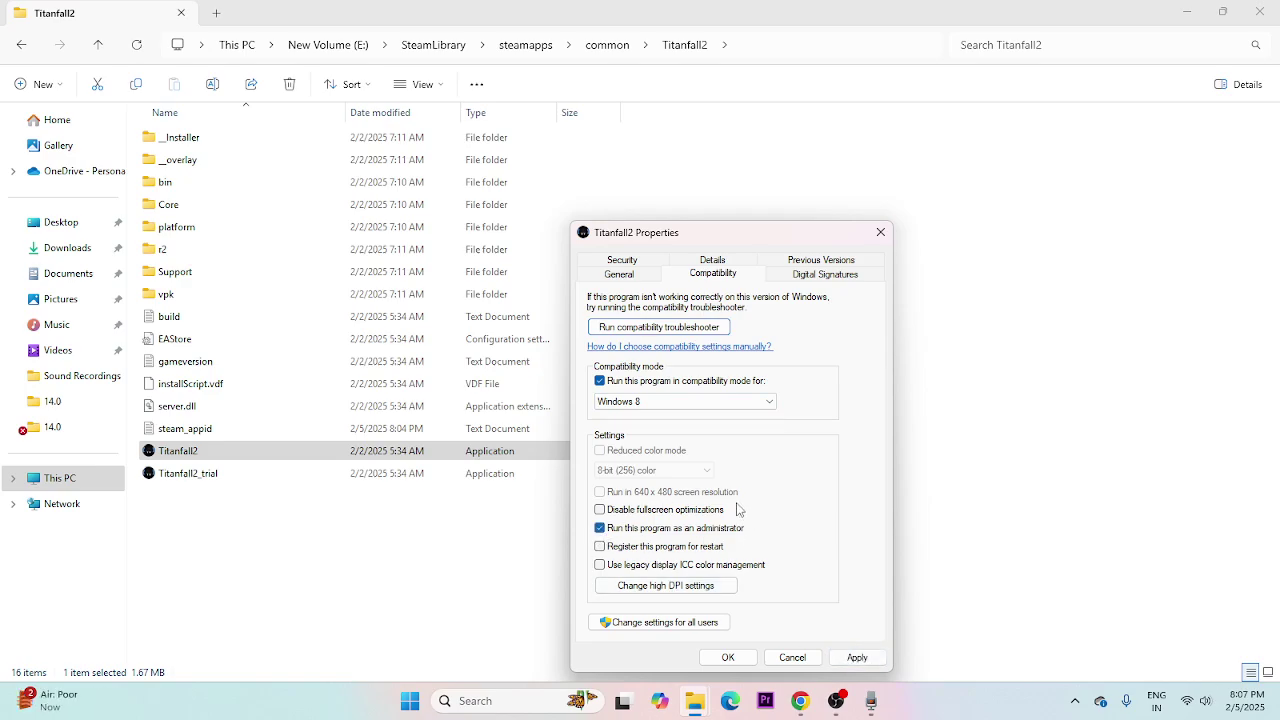
click(857, 657)
click(729, 658)
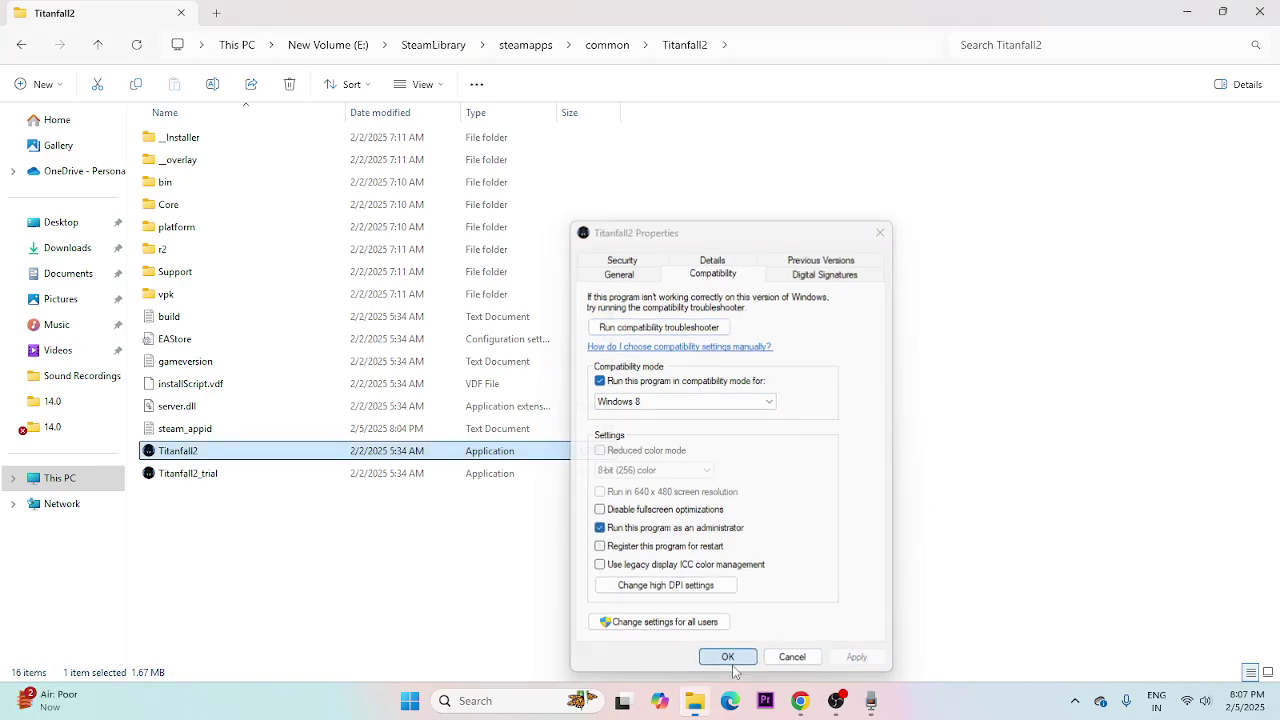
click(1262, 16)
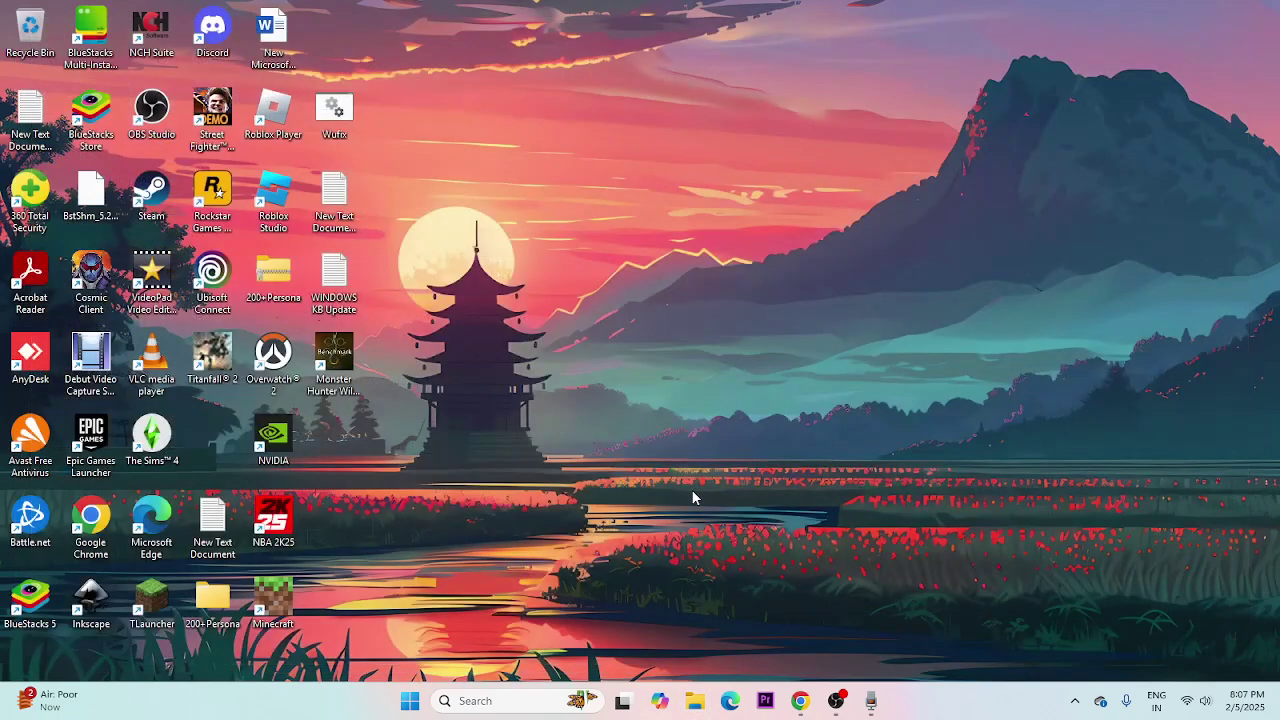
- Reopen Steam and check the contents of the My Games folder in Documents
double_click(151, 192)
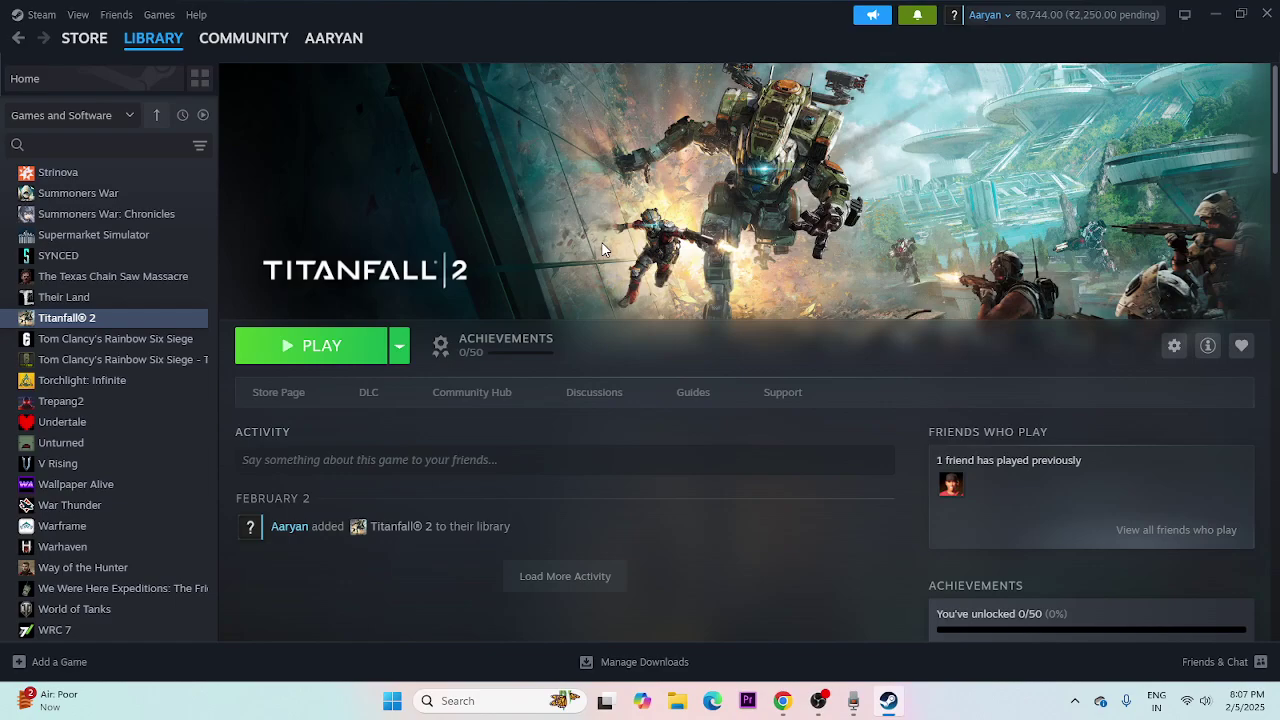
key(super+e)
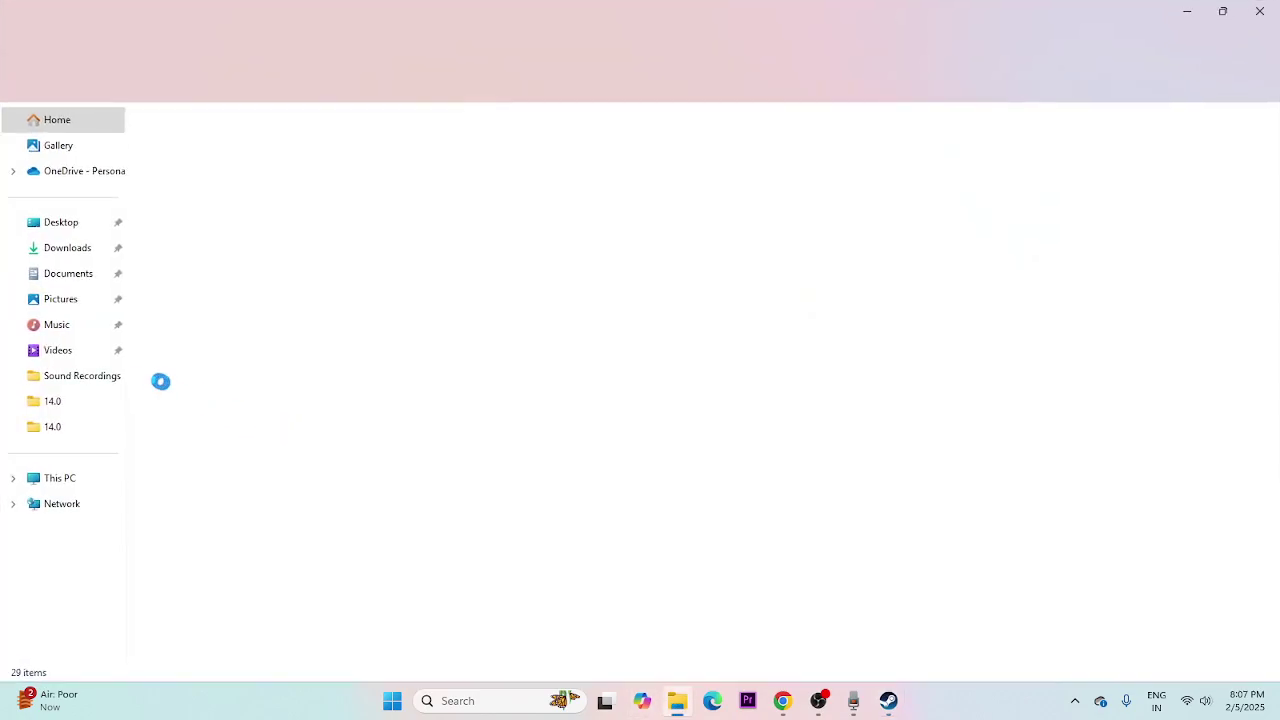
click(80, 273)
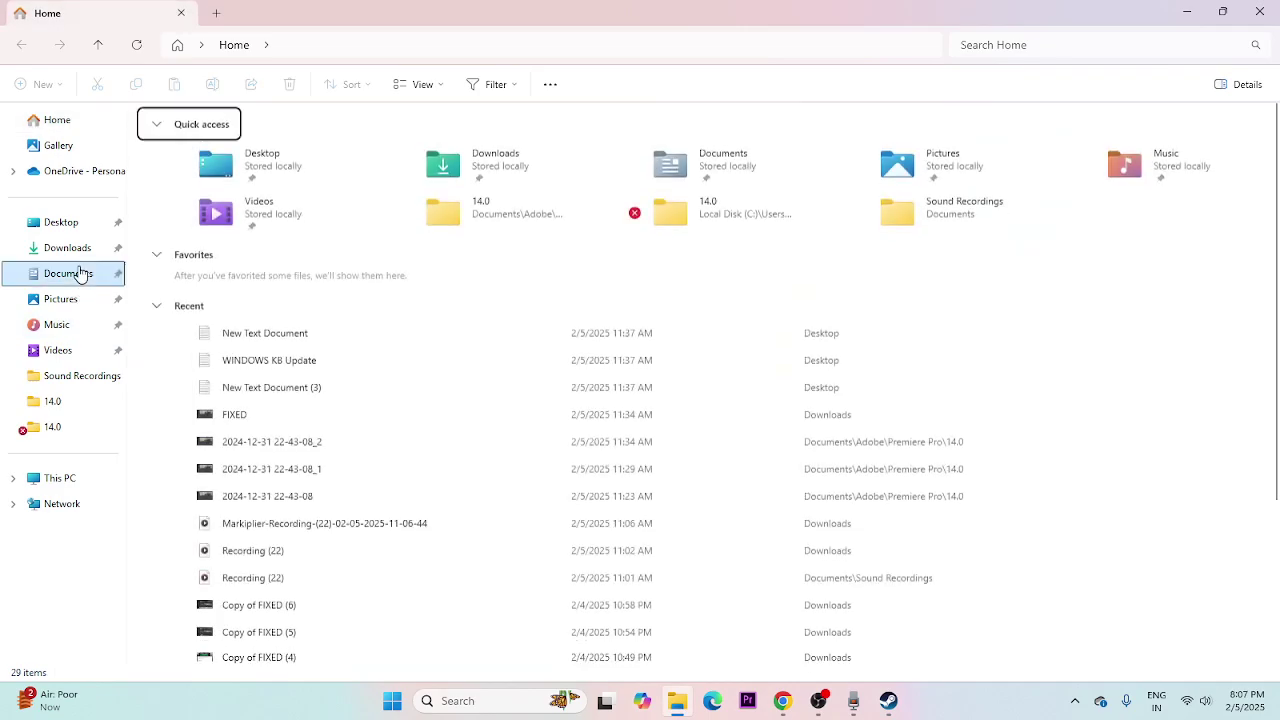
double_click(200, 183)
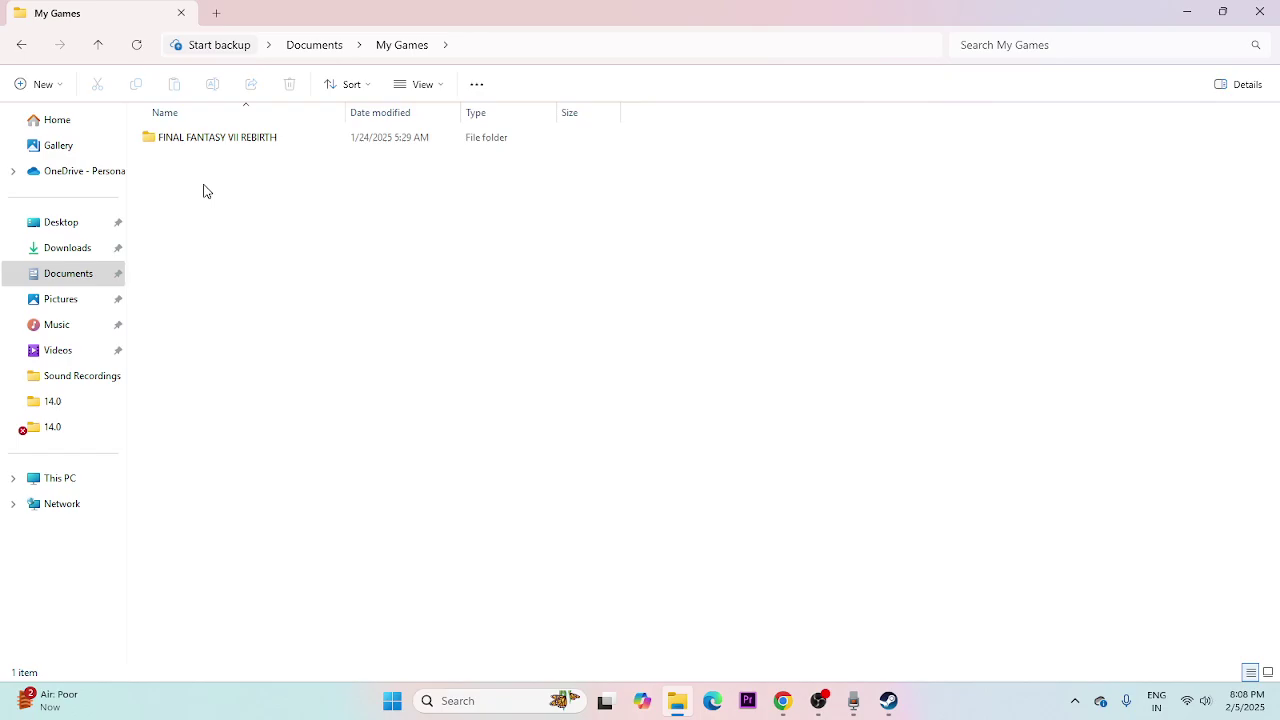
click(1259, 12)
- Open the list of apps allowed through Windows Defender Firewall from Control Panel's System and Security settings
click(455, 700)
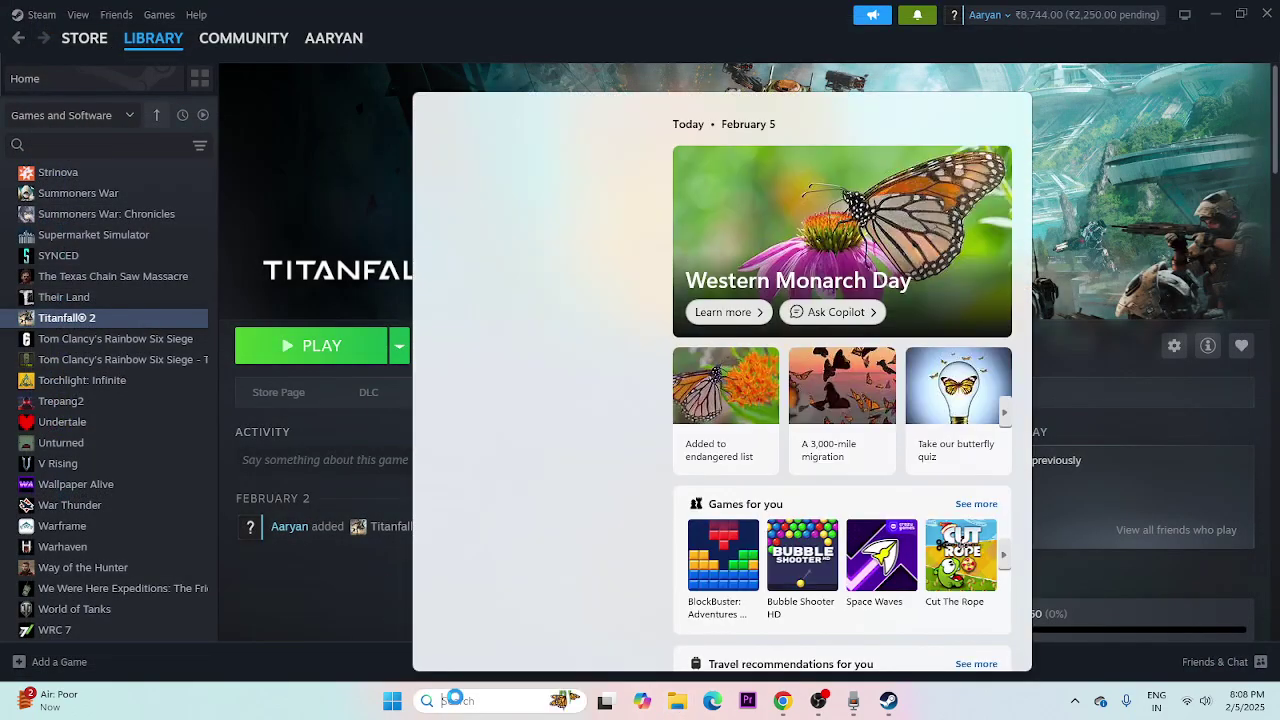
text(control)
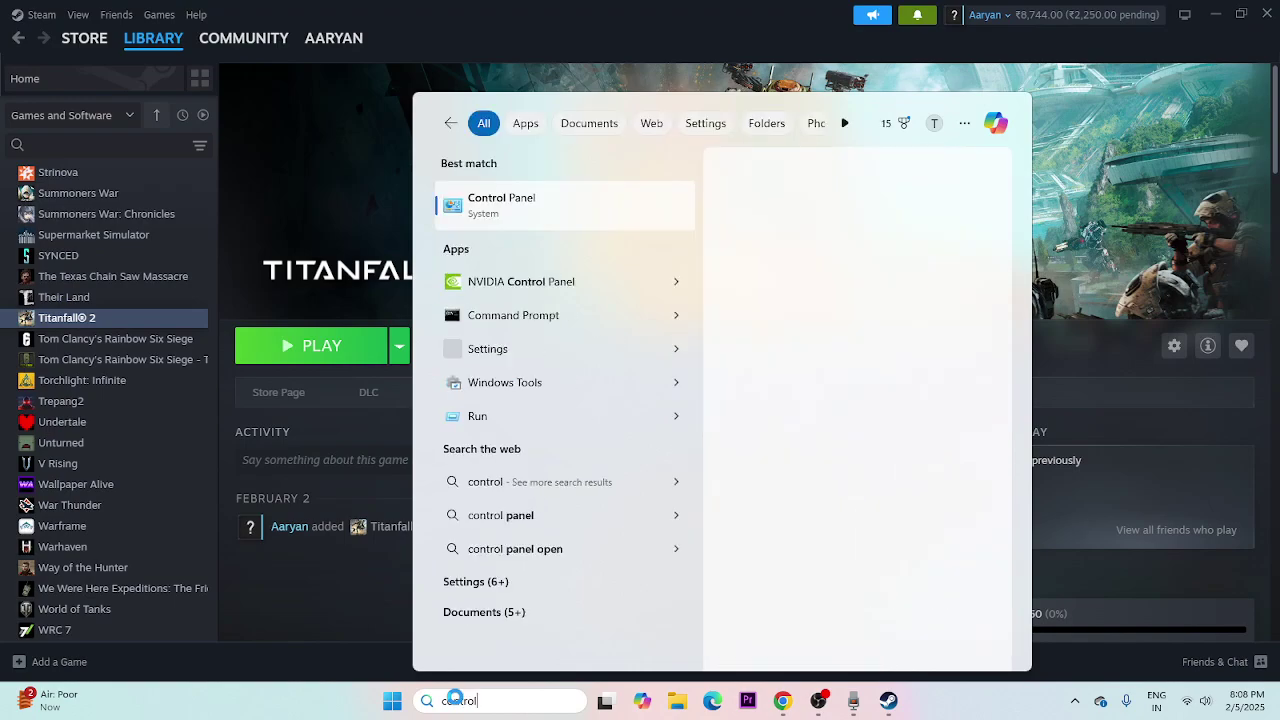
click(536, 221)
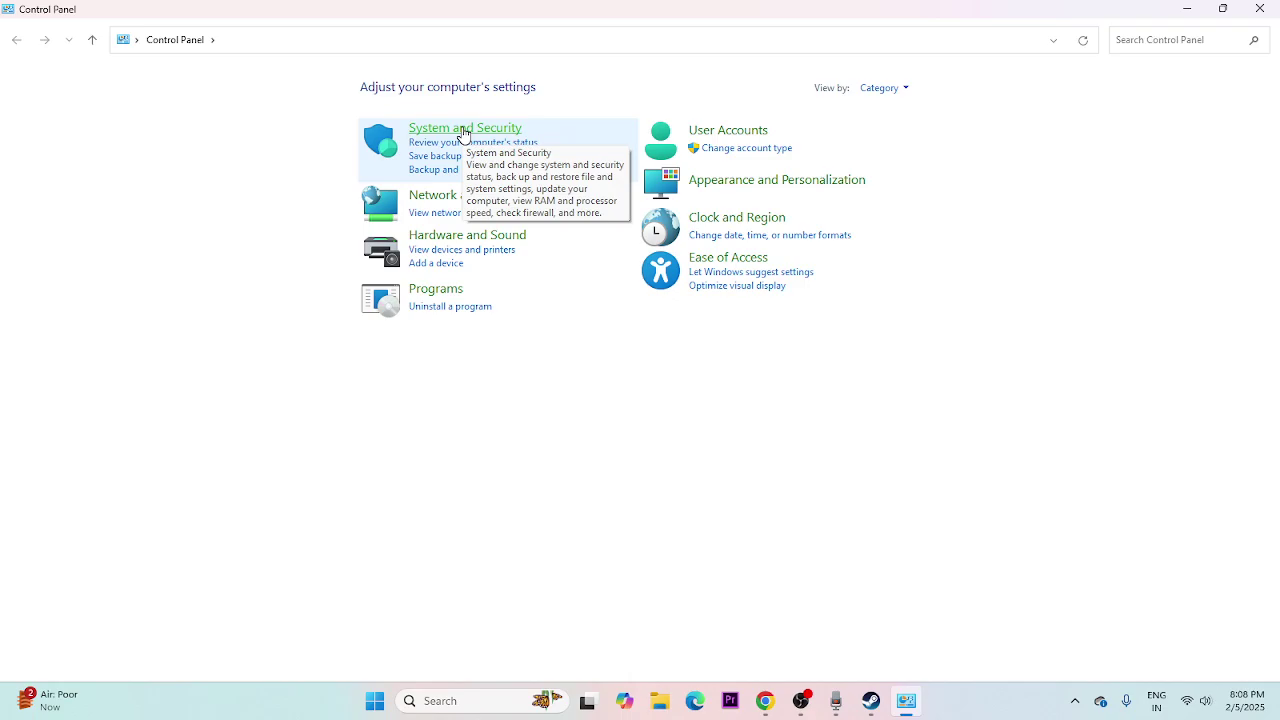
click(463, 131)
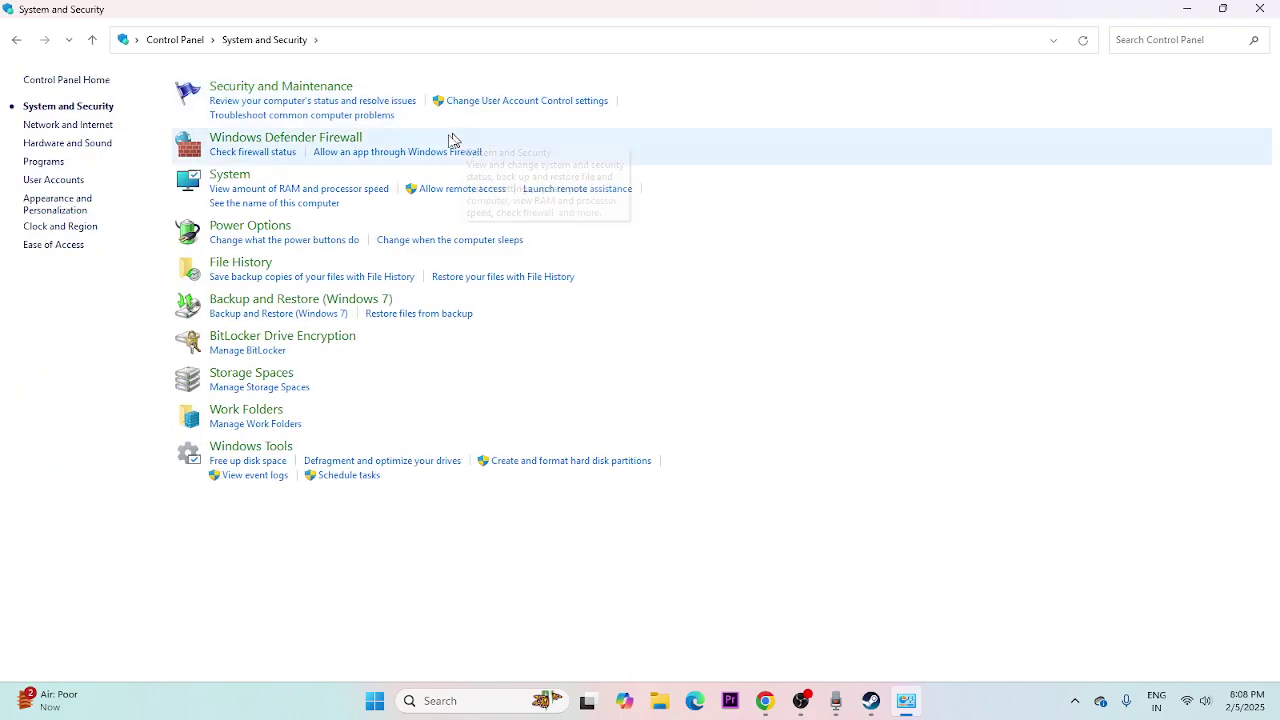
click(291, 145)
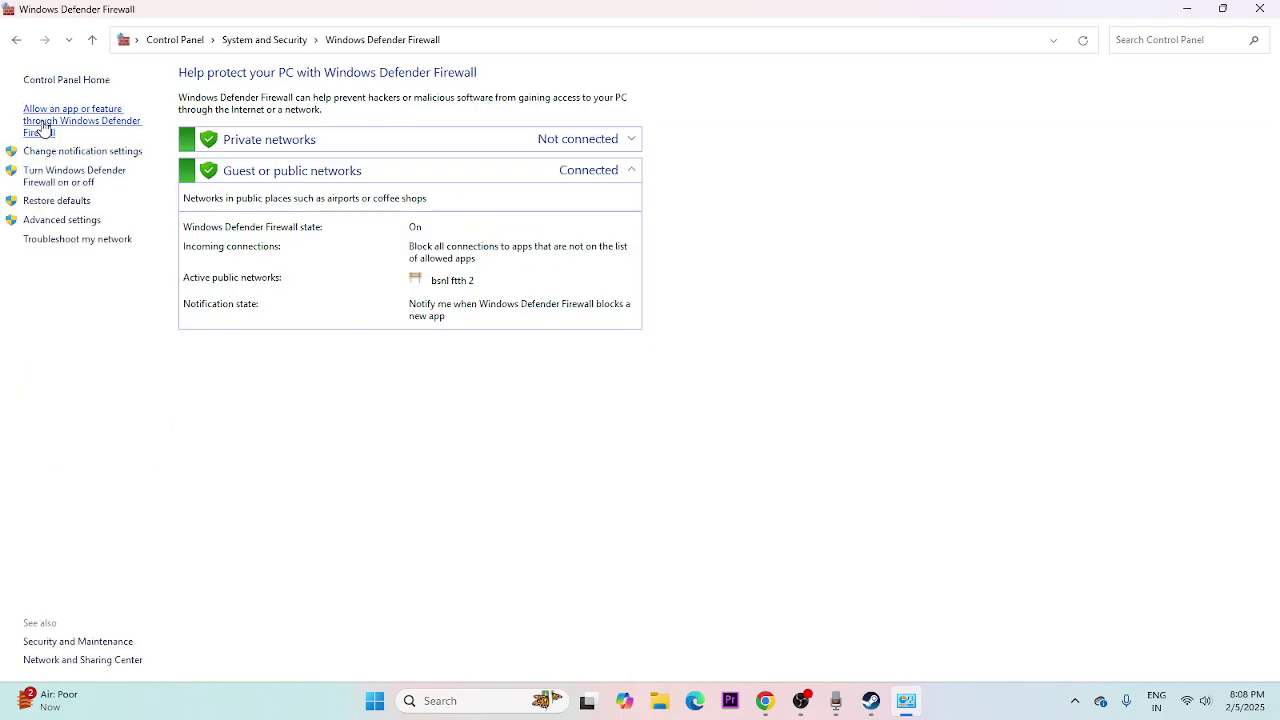
click(50, 122)
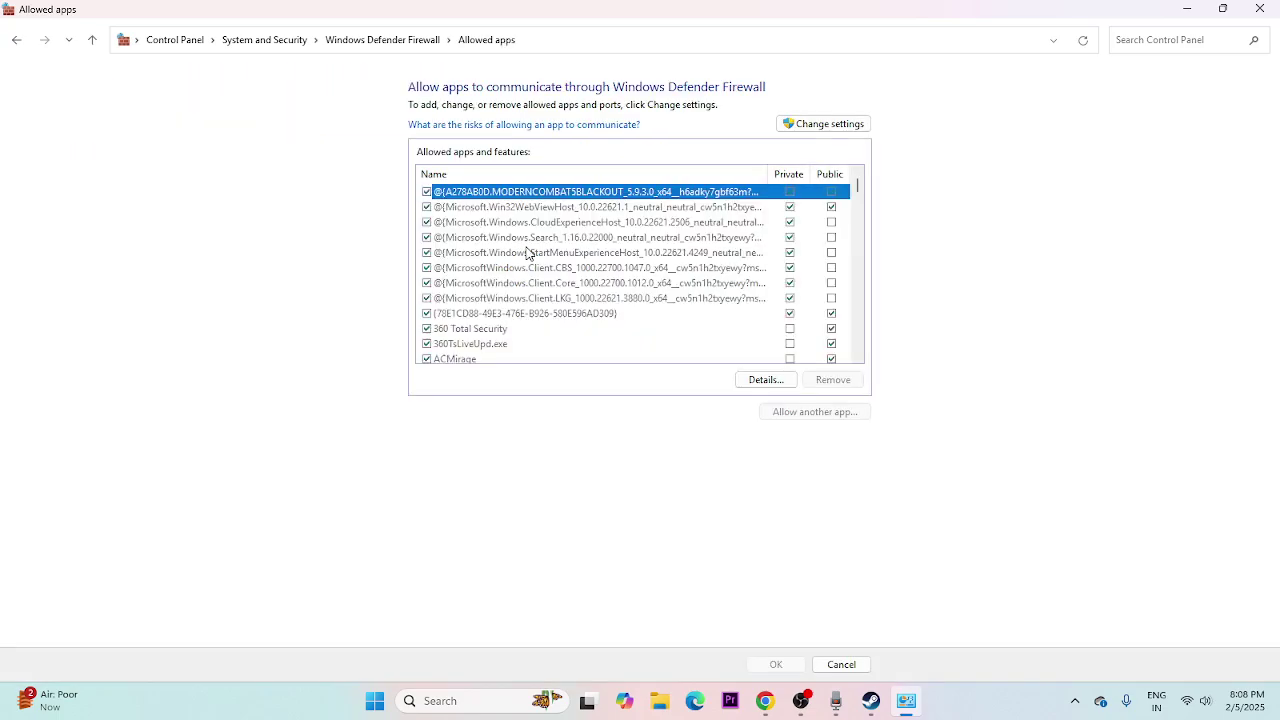
- Look through the list of allowed apps and features for a Titanfall 2 entry
scroll(527, 252, down, 6)
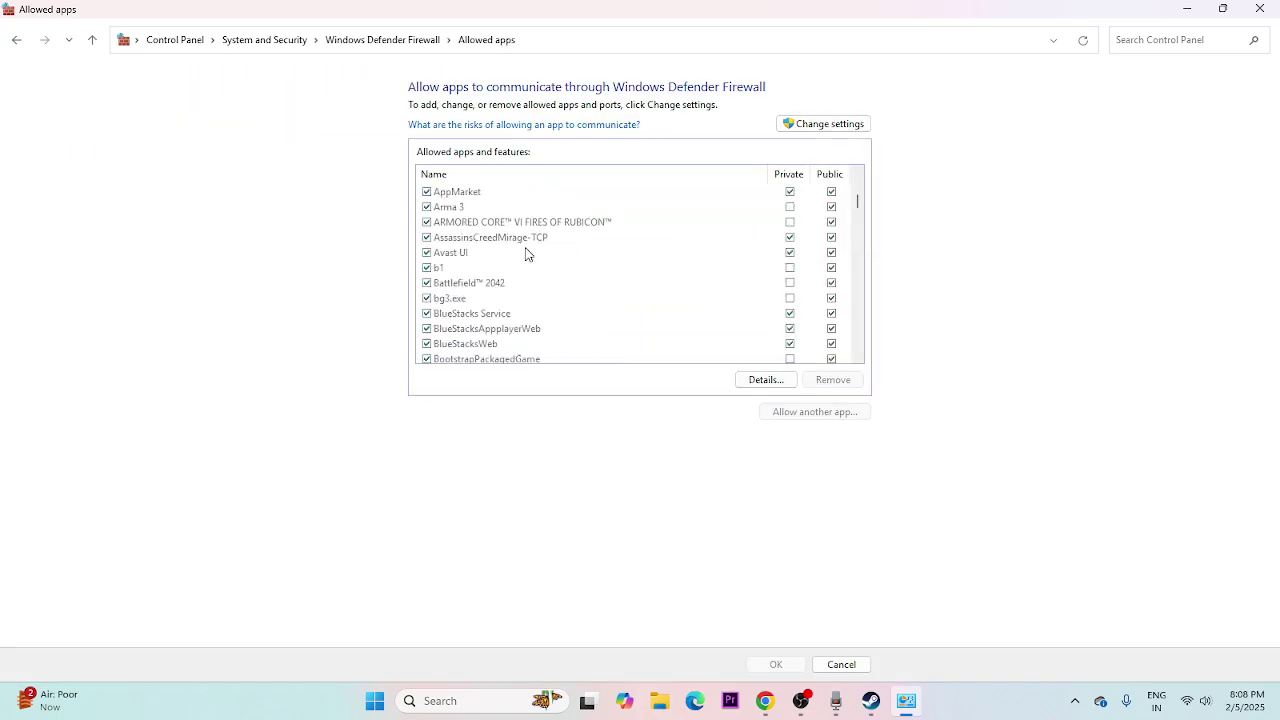
scroll(527, 253, down, 12)
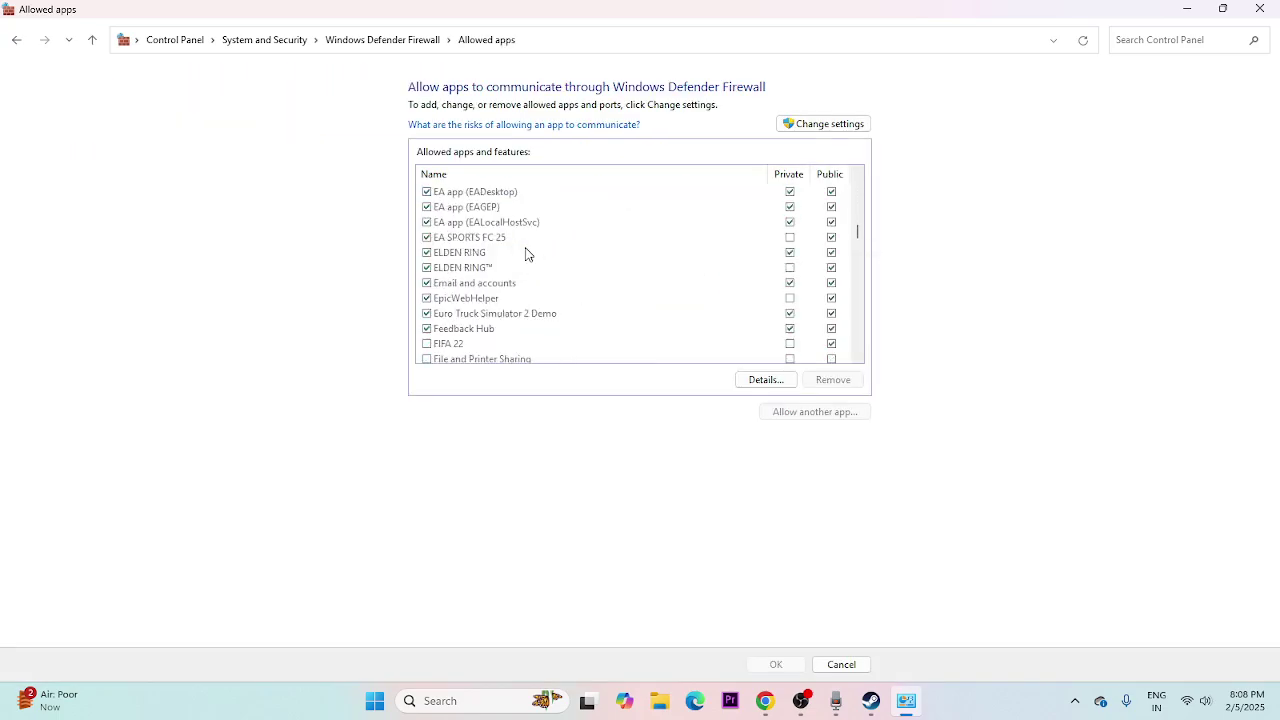
scroll(527, 254, down, 12)
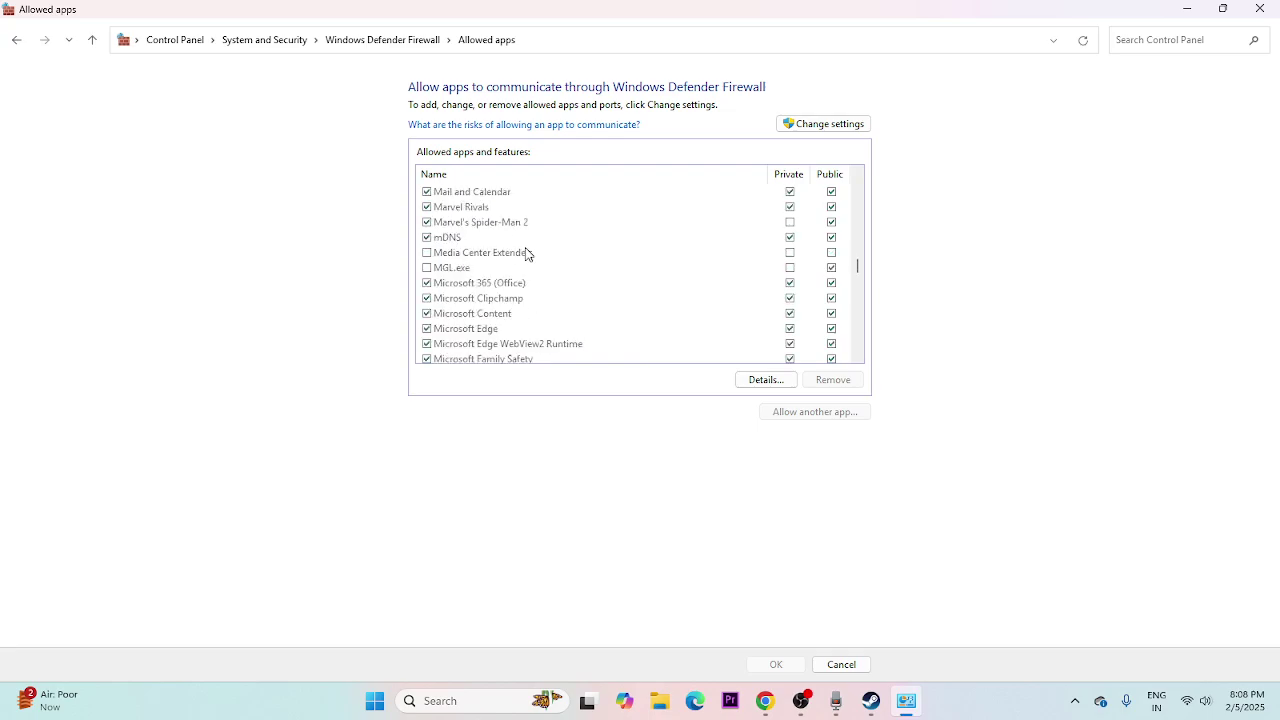
scroll(527, 254, down, 12)
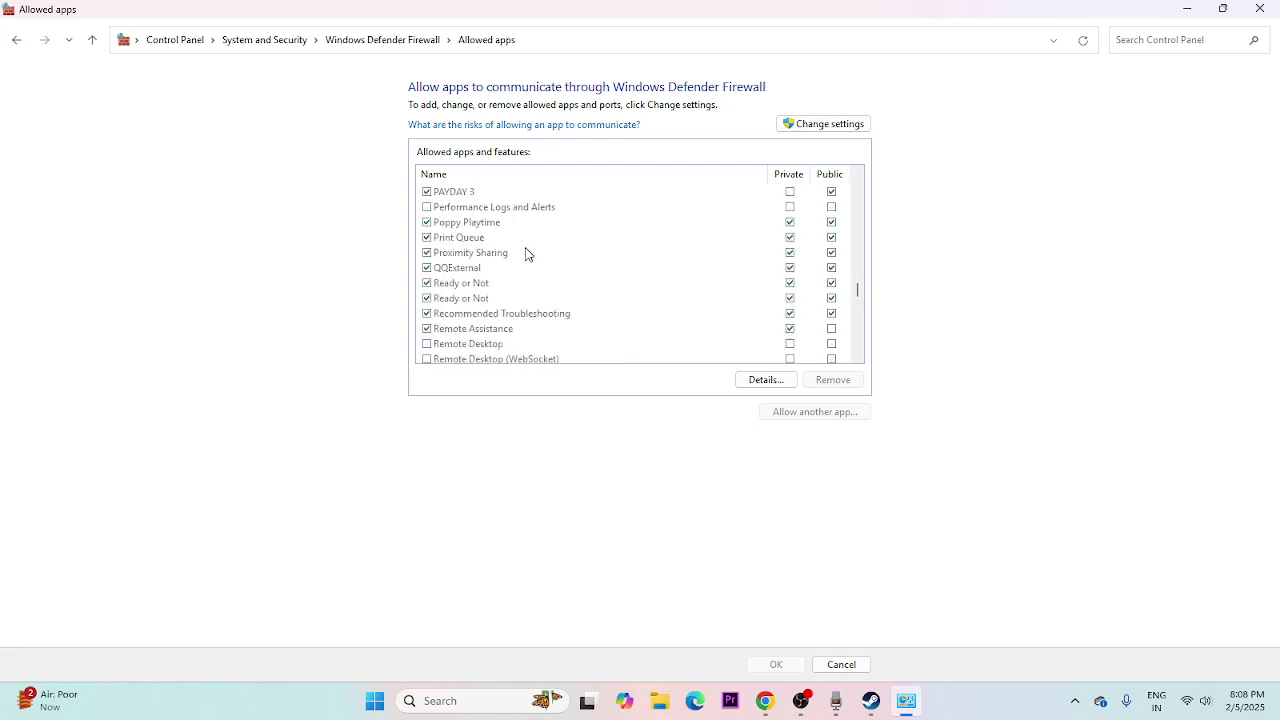
scroll(527, 253, down, 12)
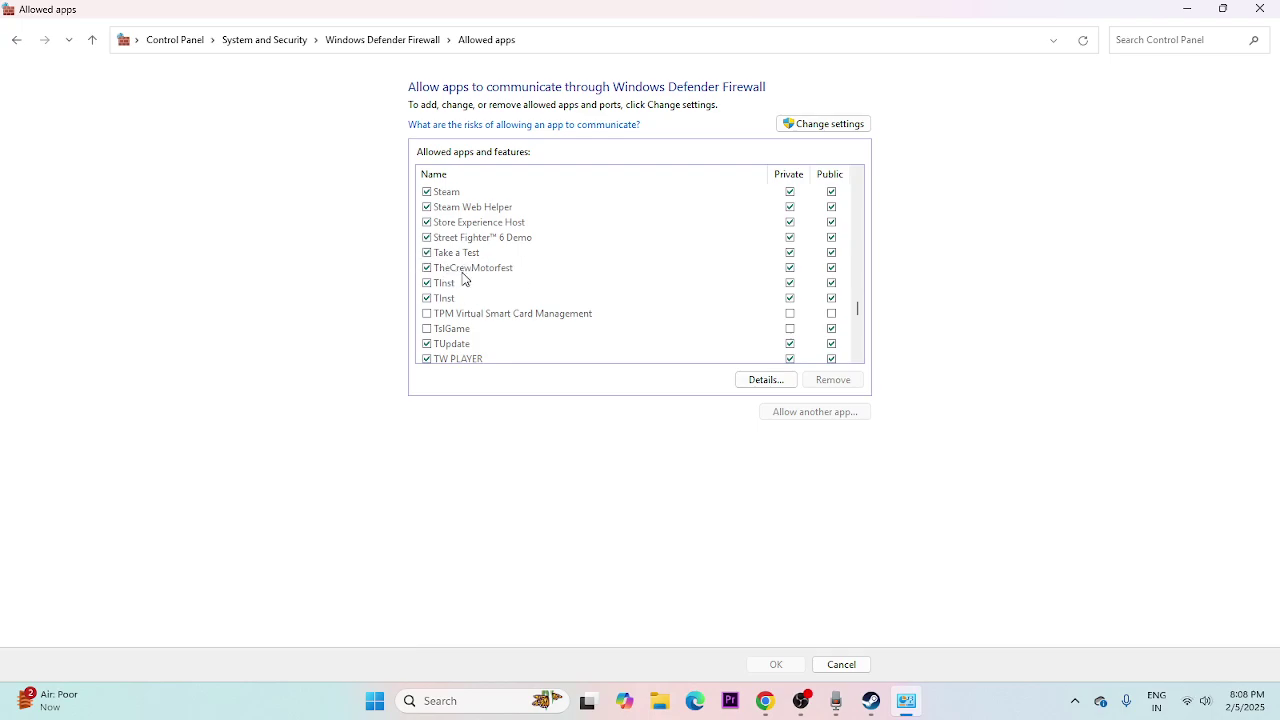
scroll(594, 271, down, 1)
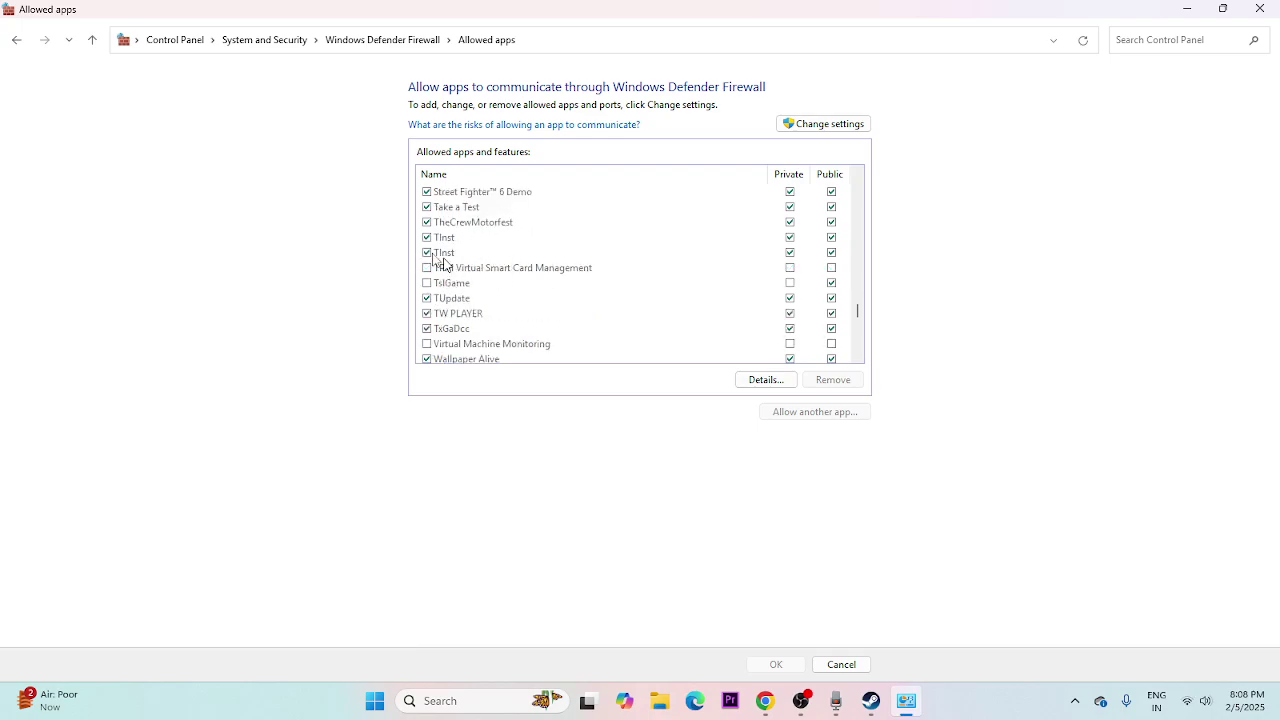
scroll(571, 251, down, 1)
scroll(629, 271, up, 3)
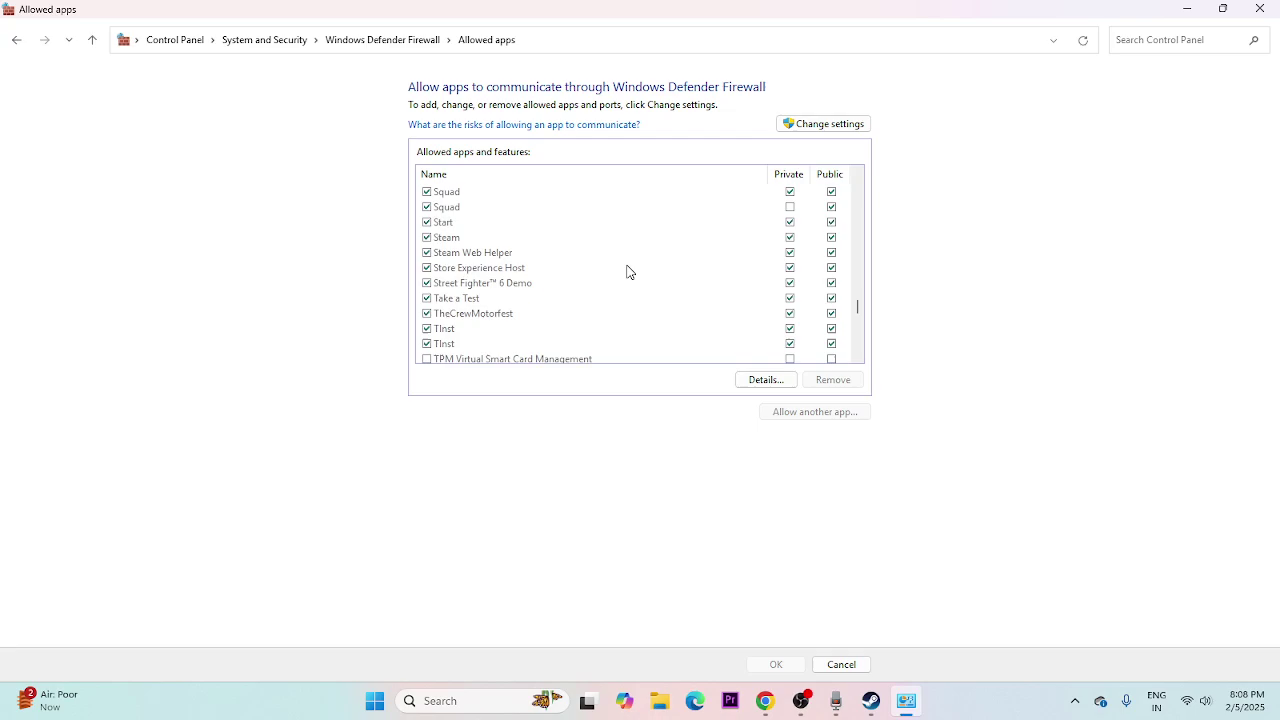
scroll(628, 271, up, 1)
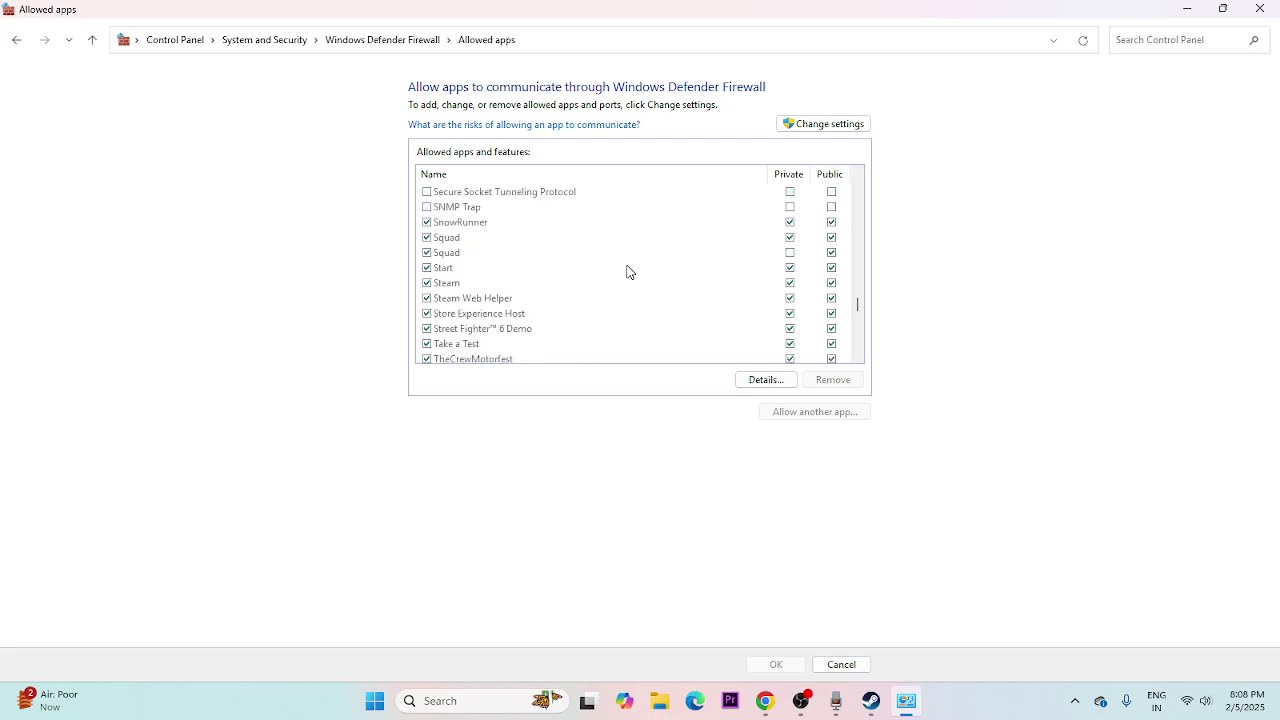
- Unlock the firewall's allowed apps for editing and browse for another app in the E: drive's SteamLibrary\steamapps\common\Titanfall2 folder
click(850, 120)
click(798, 414)
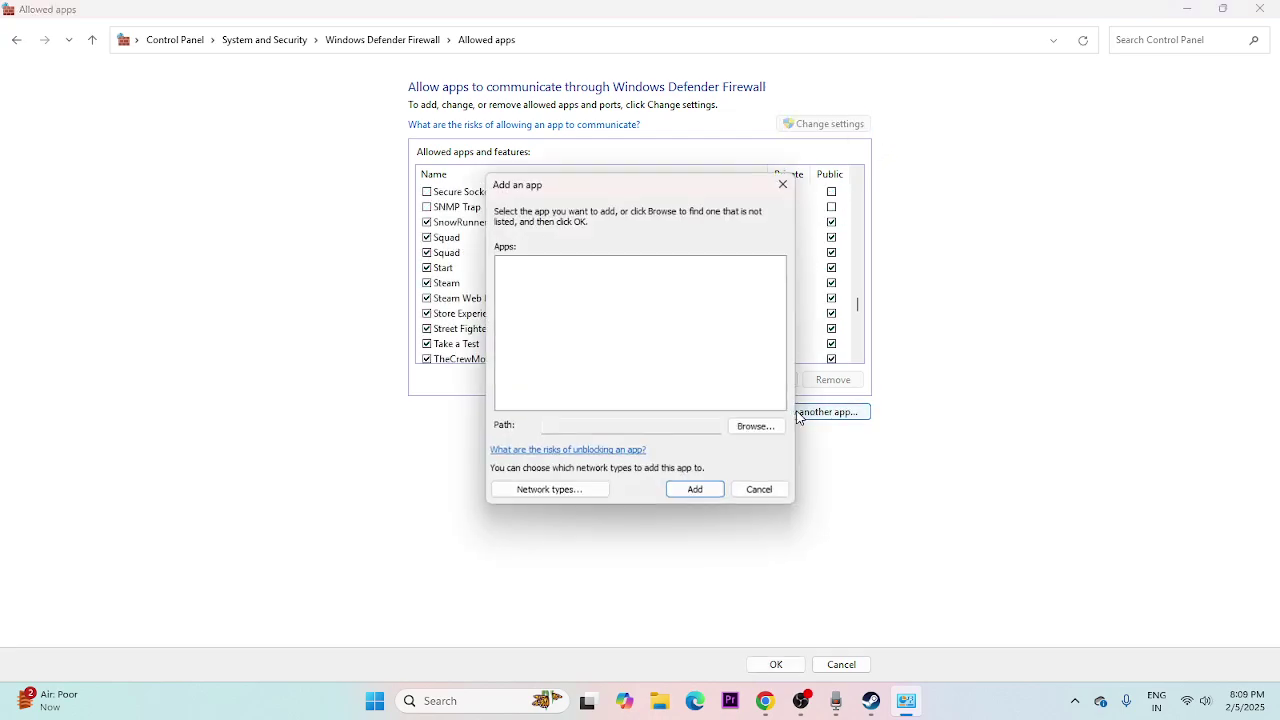
click(757, 426)
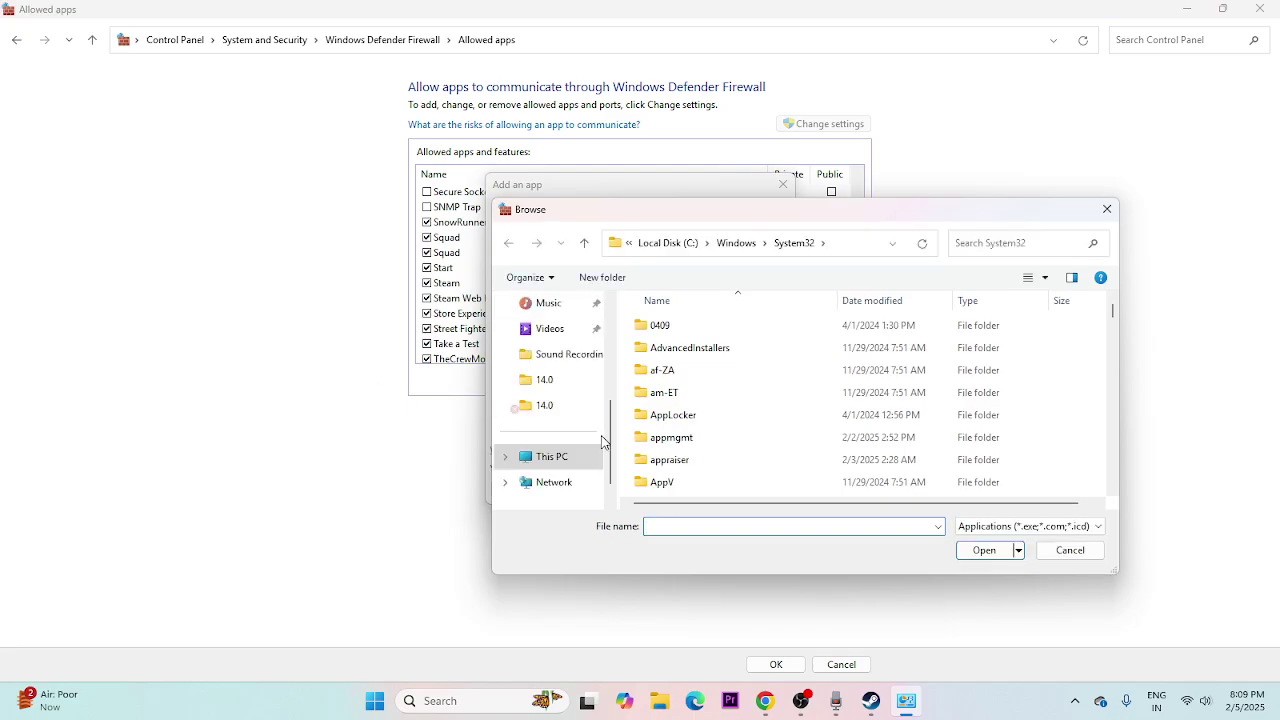
click(583, 452)
click(745, 385)
double_click(745, 385)
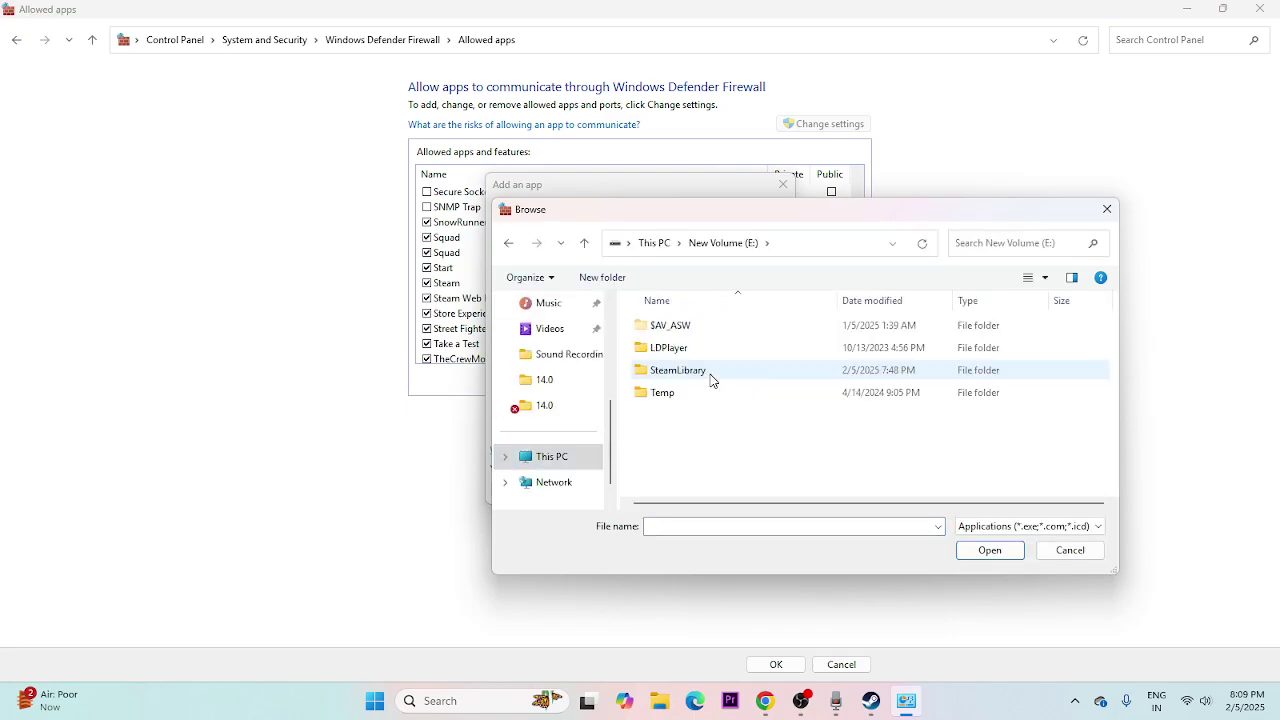
double_click(711, 376)
double_click(693, 330)
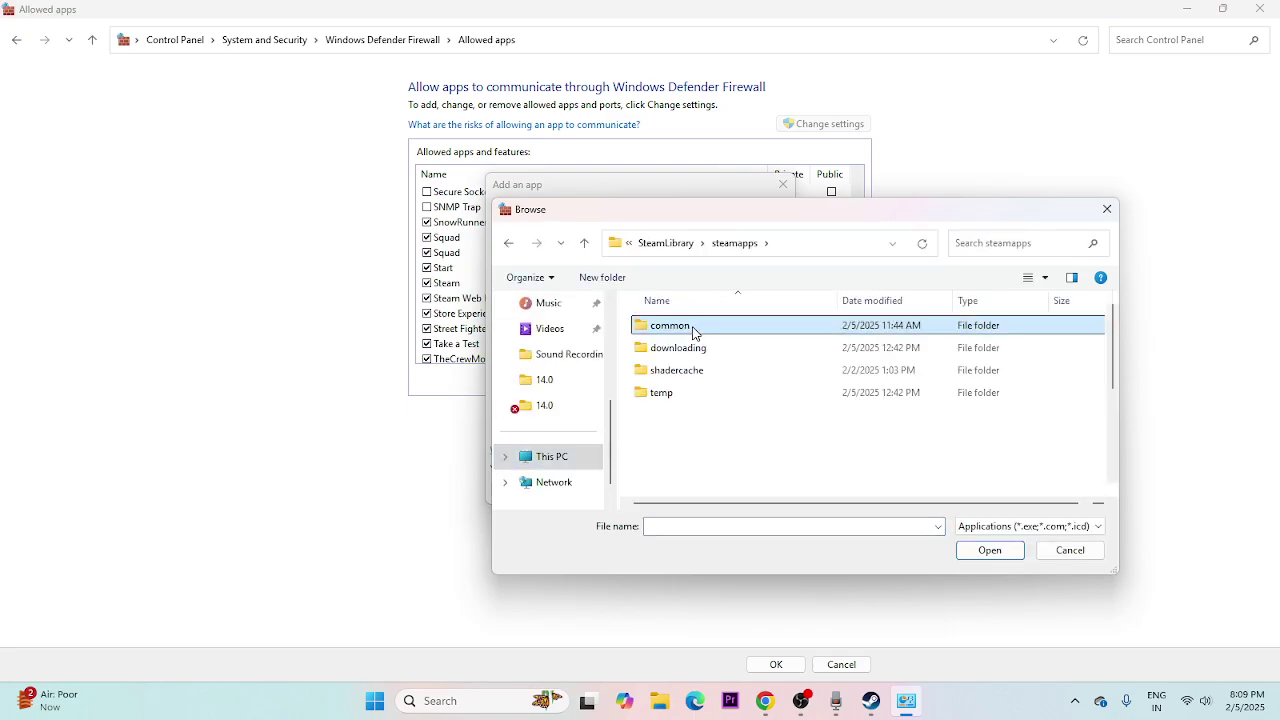
double_click(691, 331)
scroll(690, 380, down, 4)
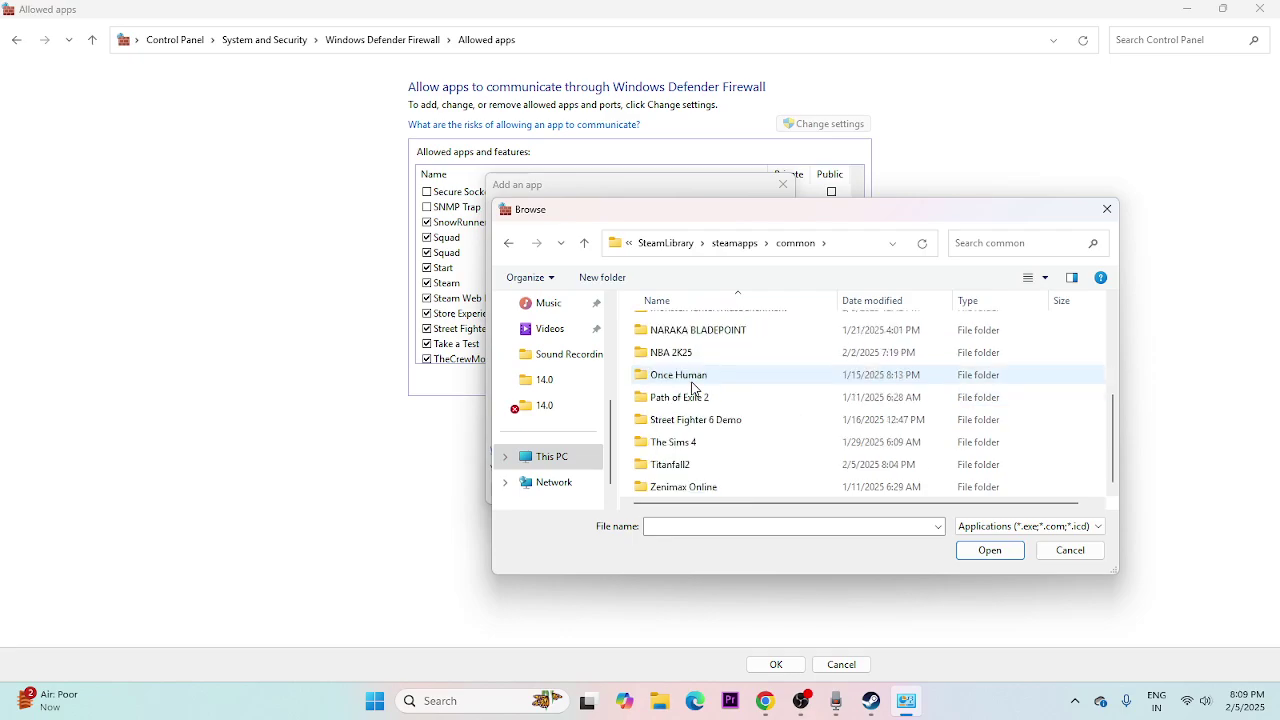
double_click(680, 466)
- Add the Titanfall 2 application to the allowed apps, allow it on private networks as well, and close the window
scroll(713, 430, down, 1)
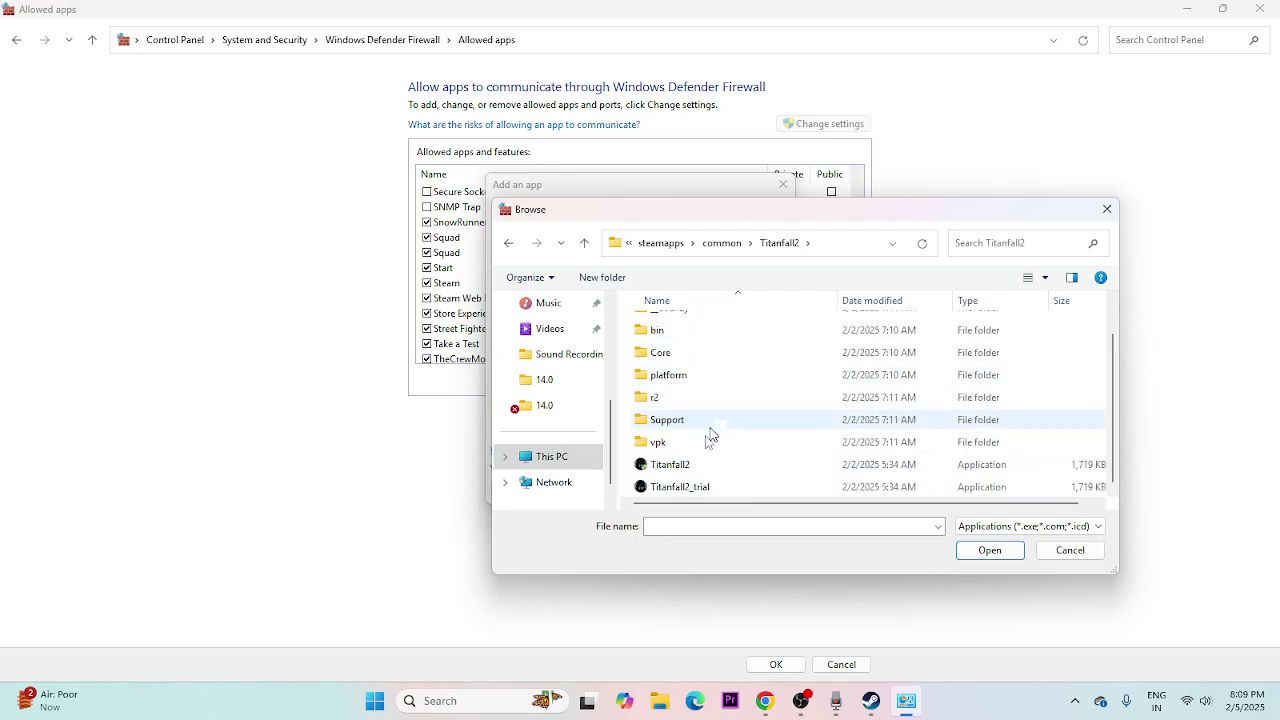
click(700, 488)
click(976, 556)
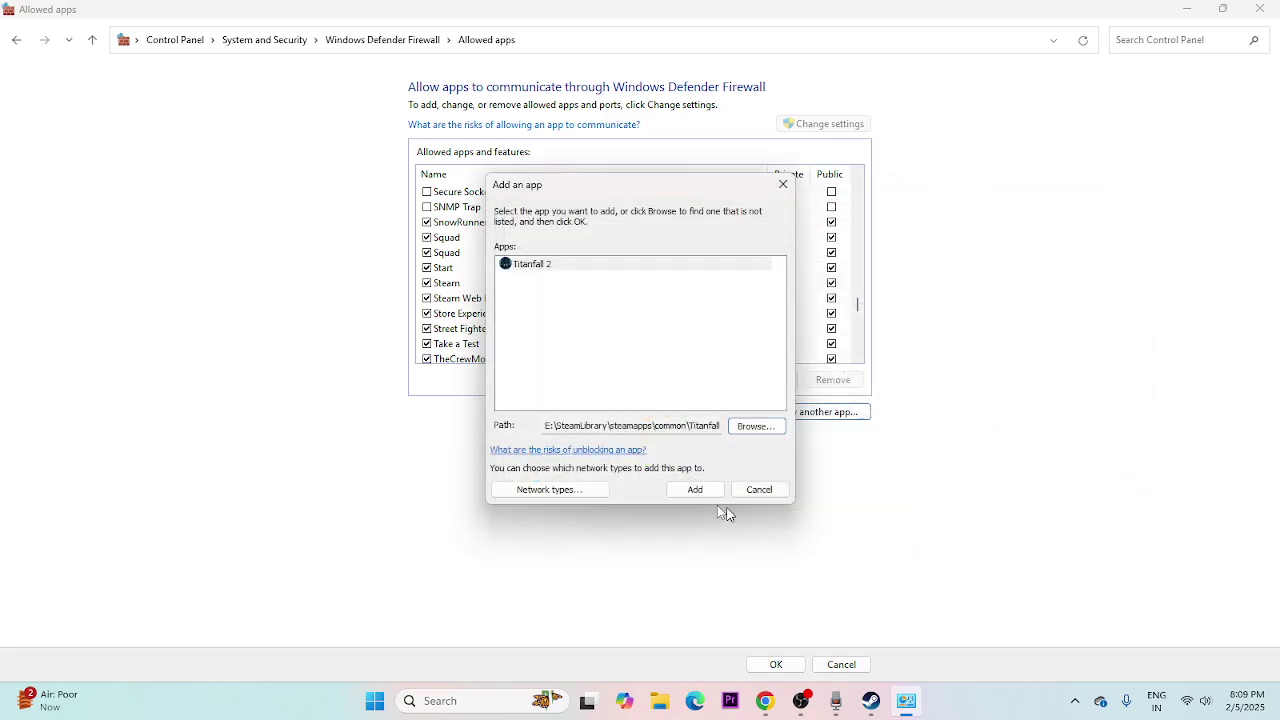
click(695, 490)
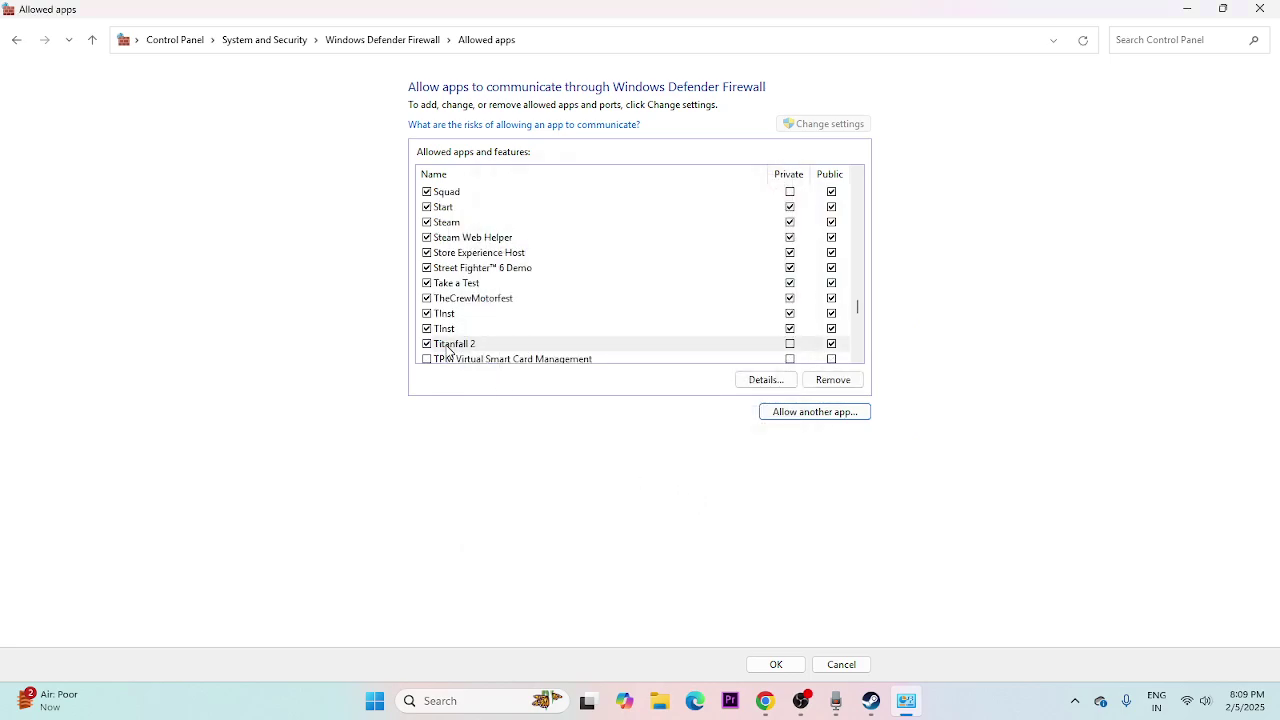
click(791, 345)
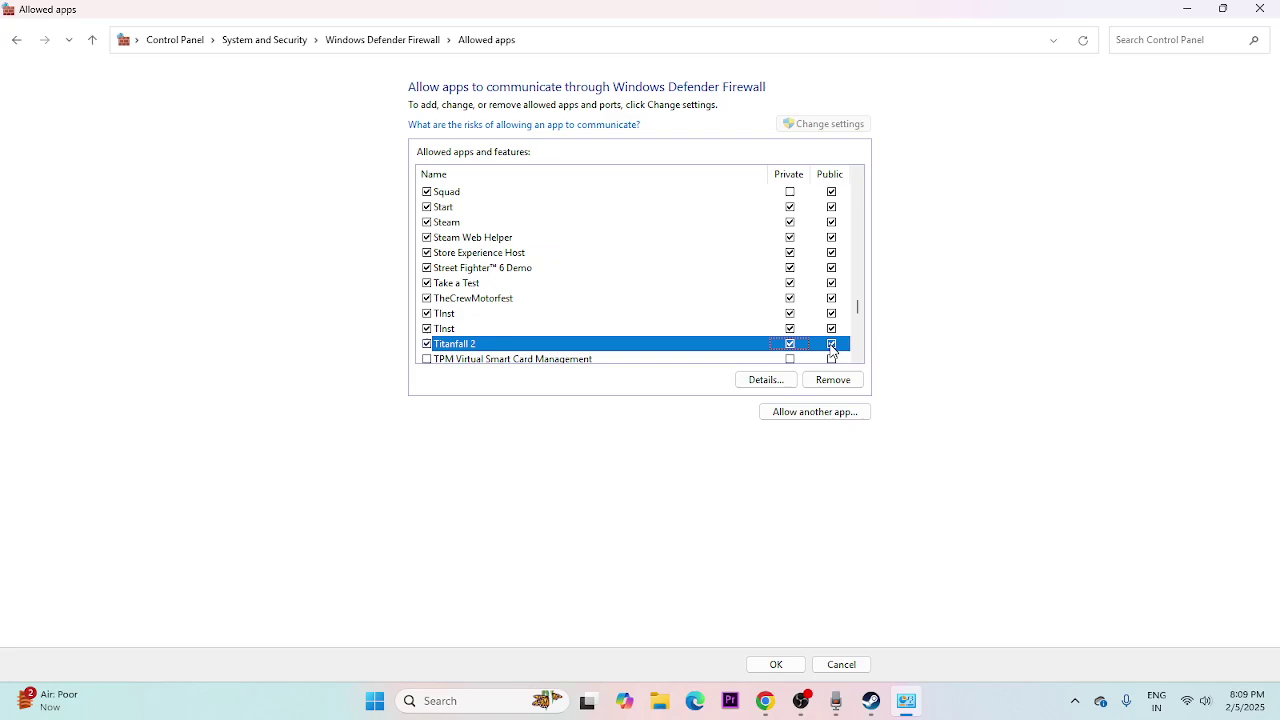
click(1272, 10)
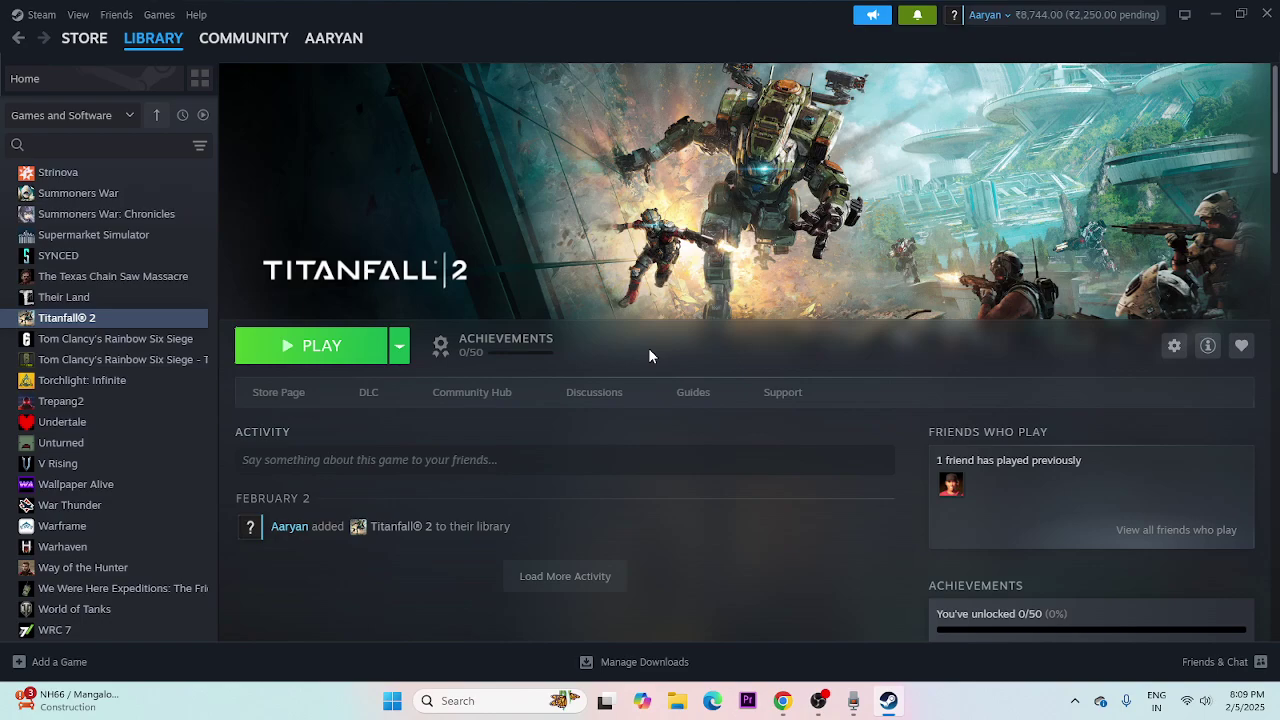
- Search Windows for "system conf" and open System Configuration
click(457, 702)
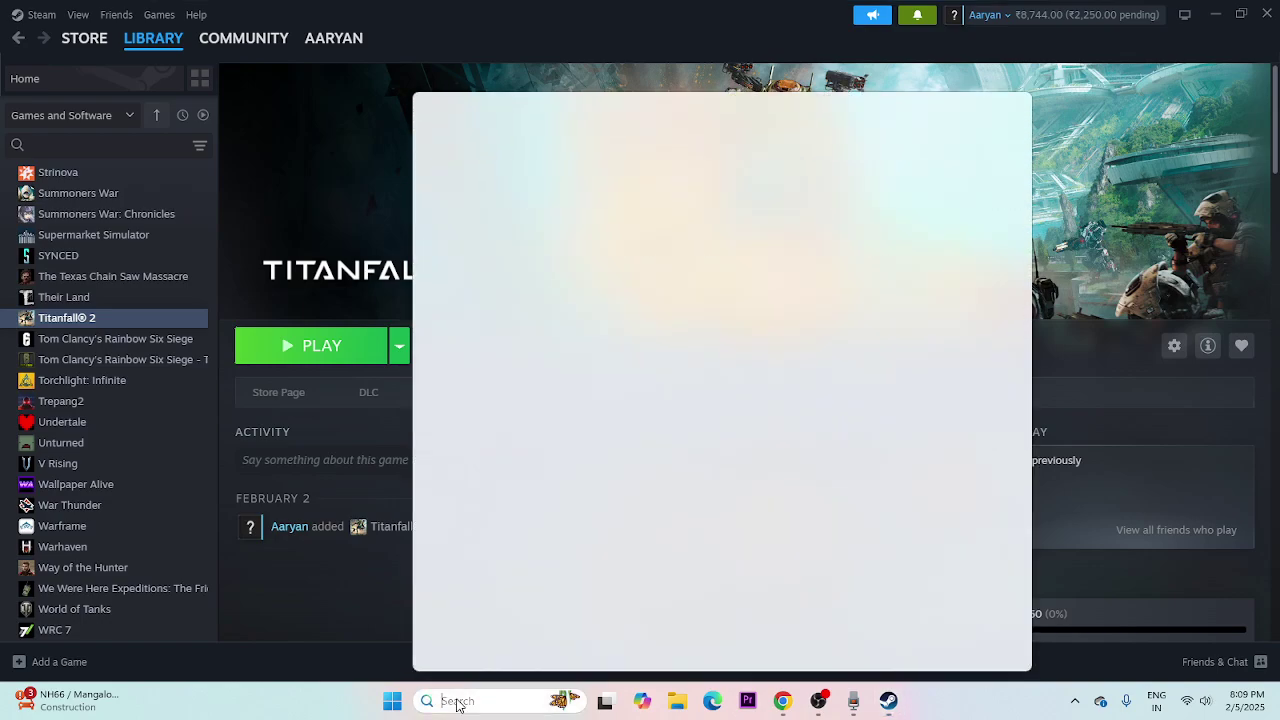
text(system c)
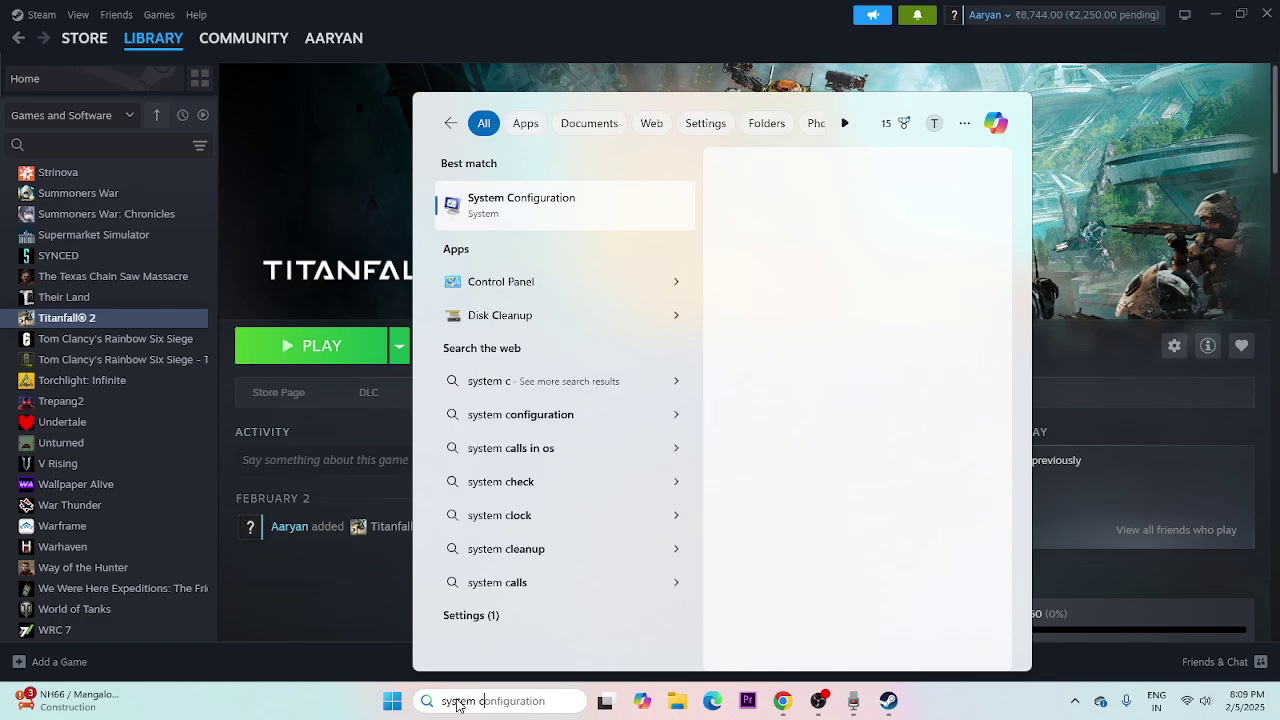
text(onf)
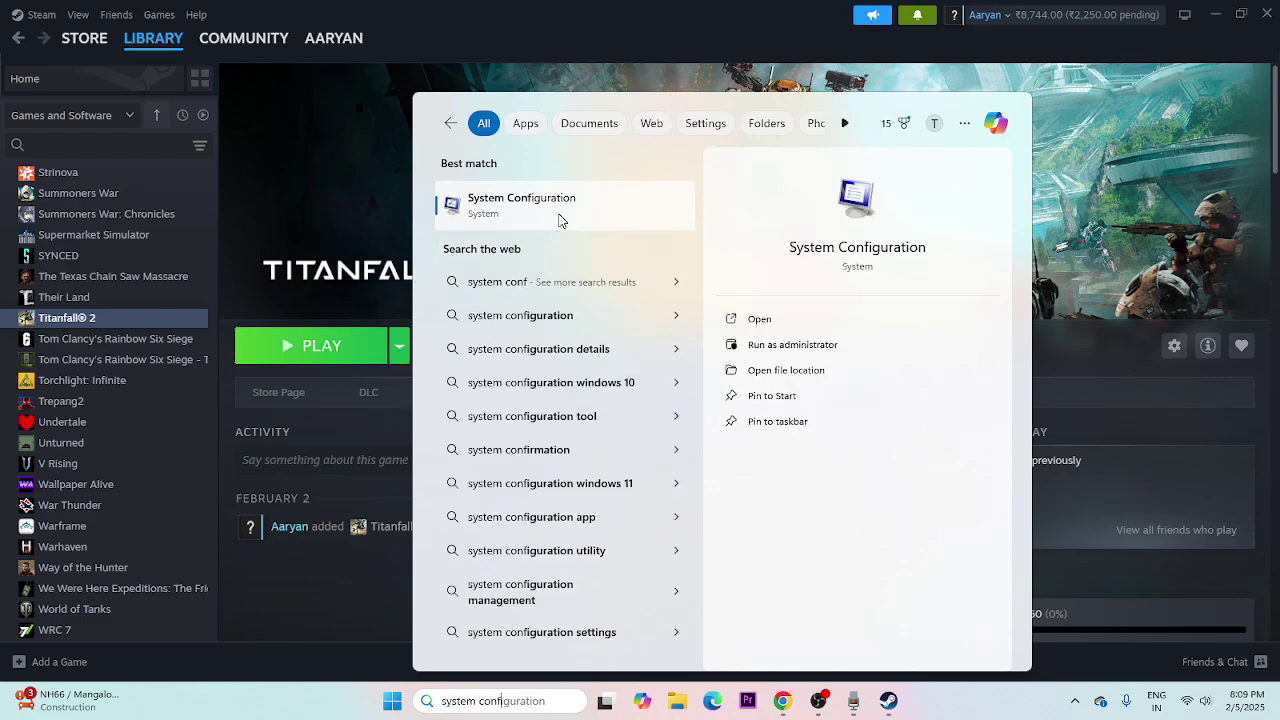
click(560, 215)
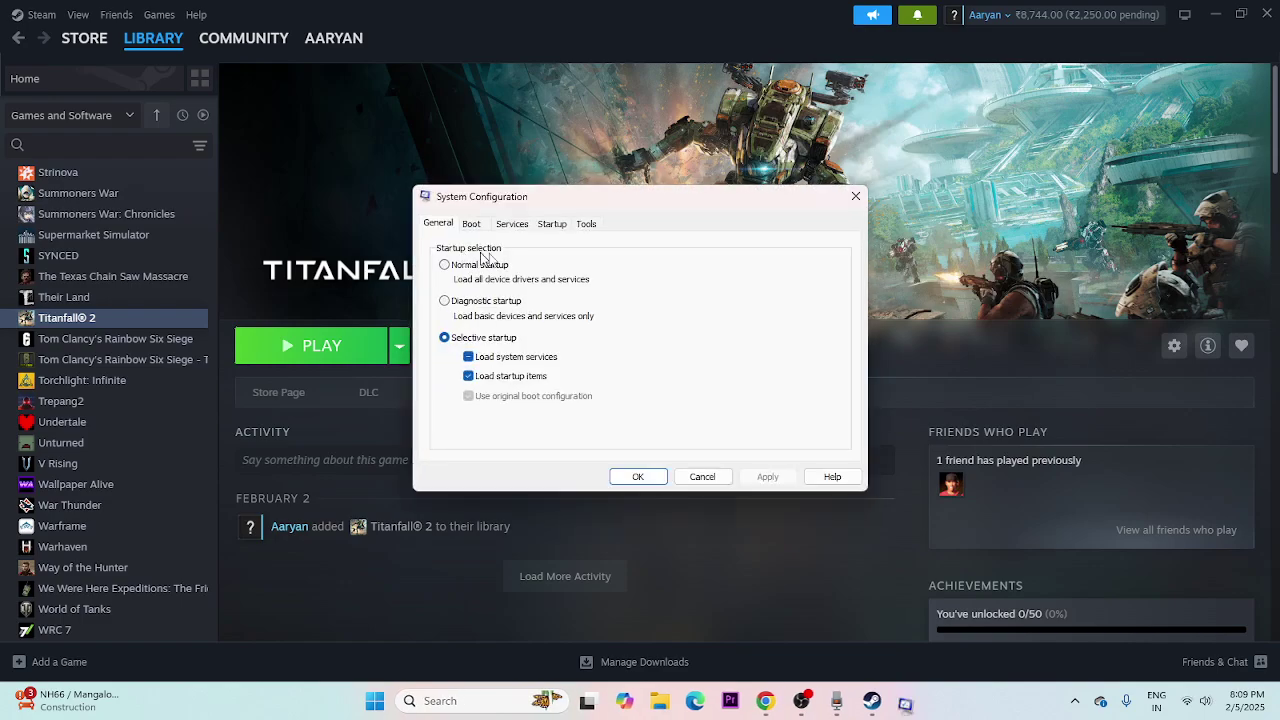
- Disable all services, hide all Microsoft services, and apply the configuration before closing it
click(512, 223)
click(812, 434)
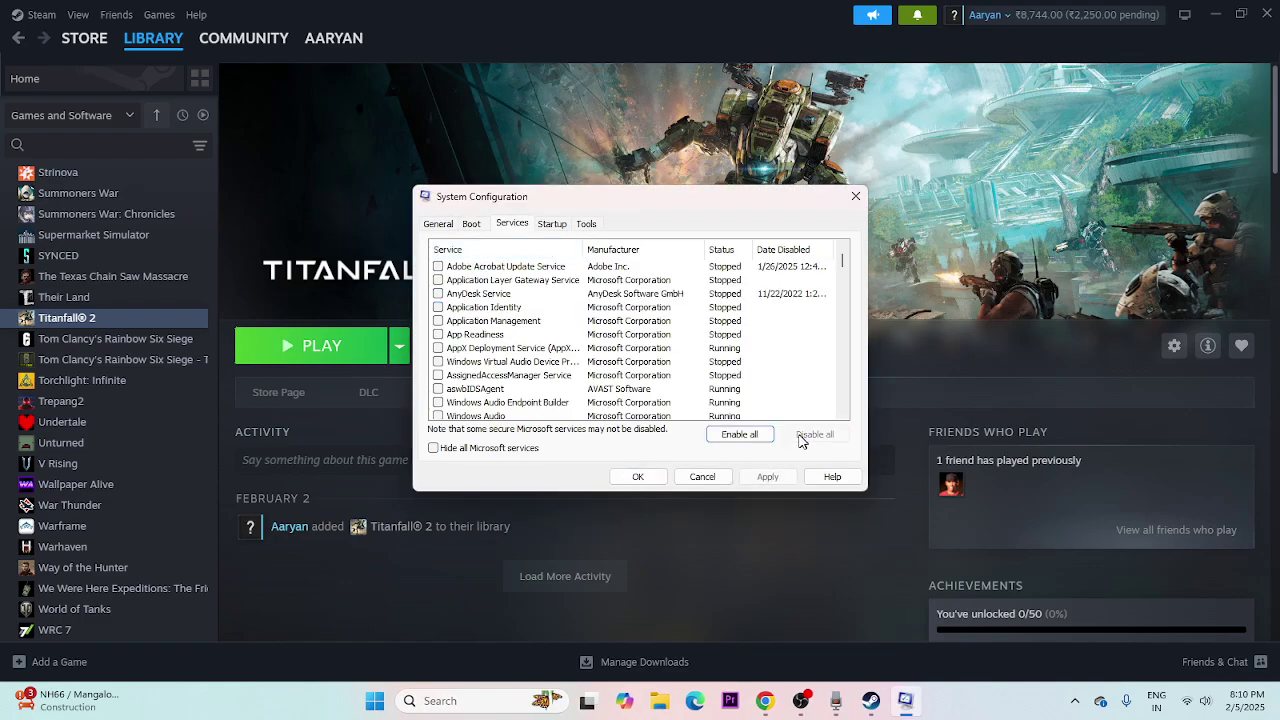
click(433, 448)
click(767, 477)
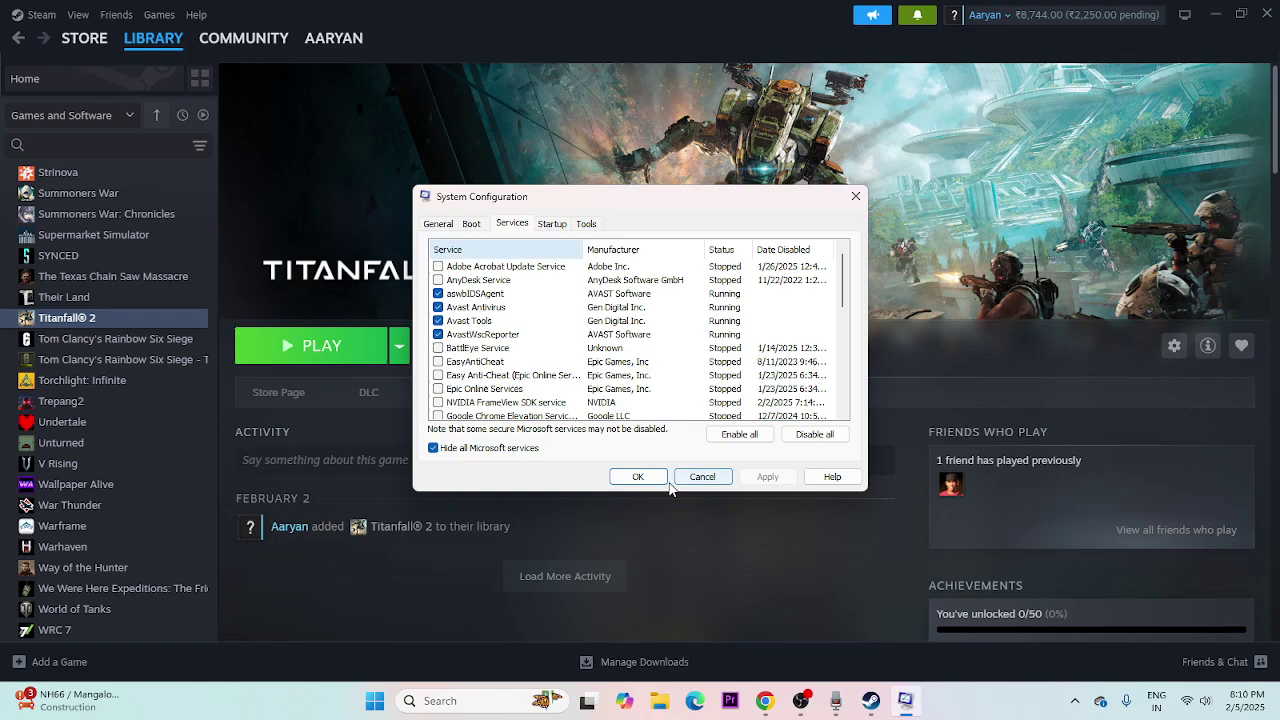
click(638, 477)
click(763, 293)
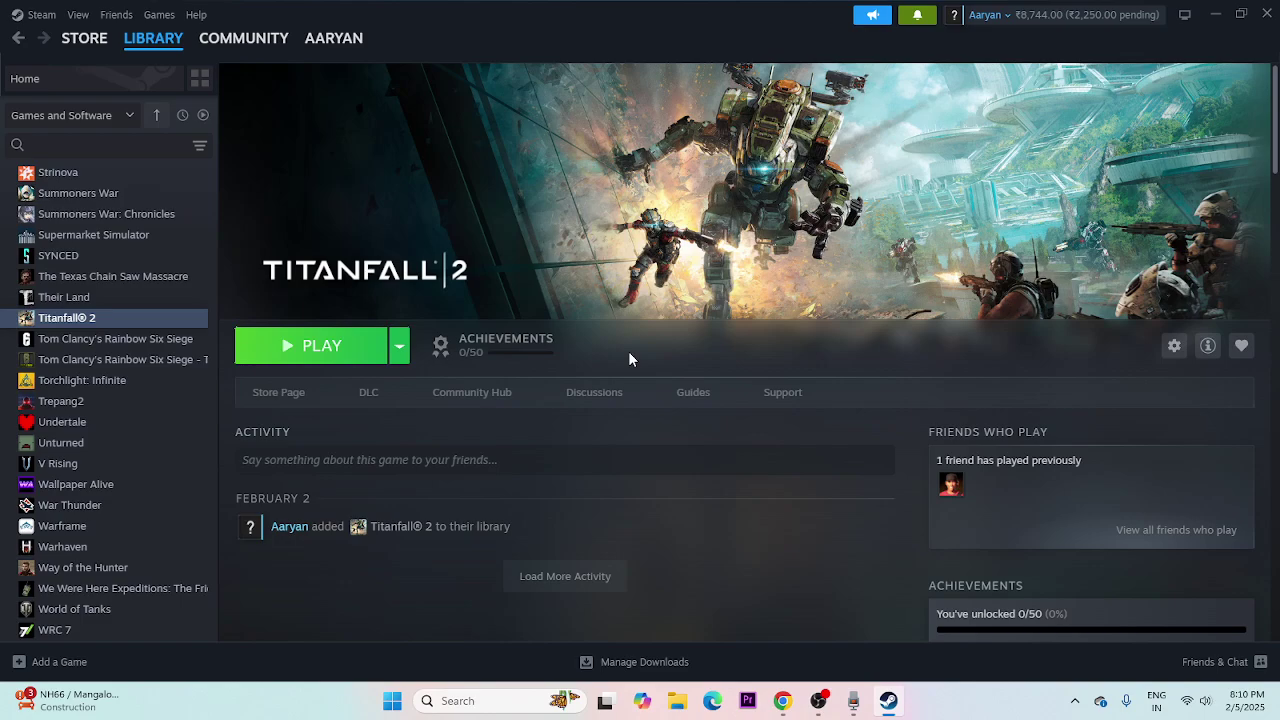
- Open Titanfall 2's properties in Steam, turn the in-game Steam Overlay off, and turn it back on
right_click(103, 325)
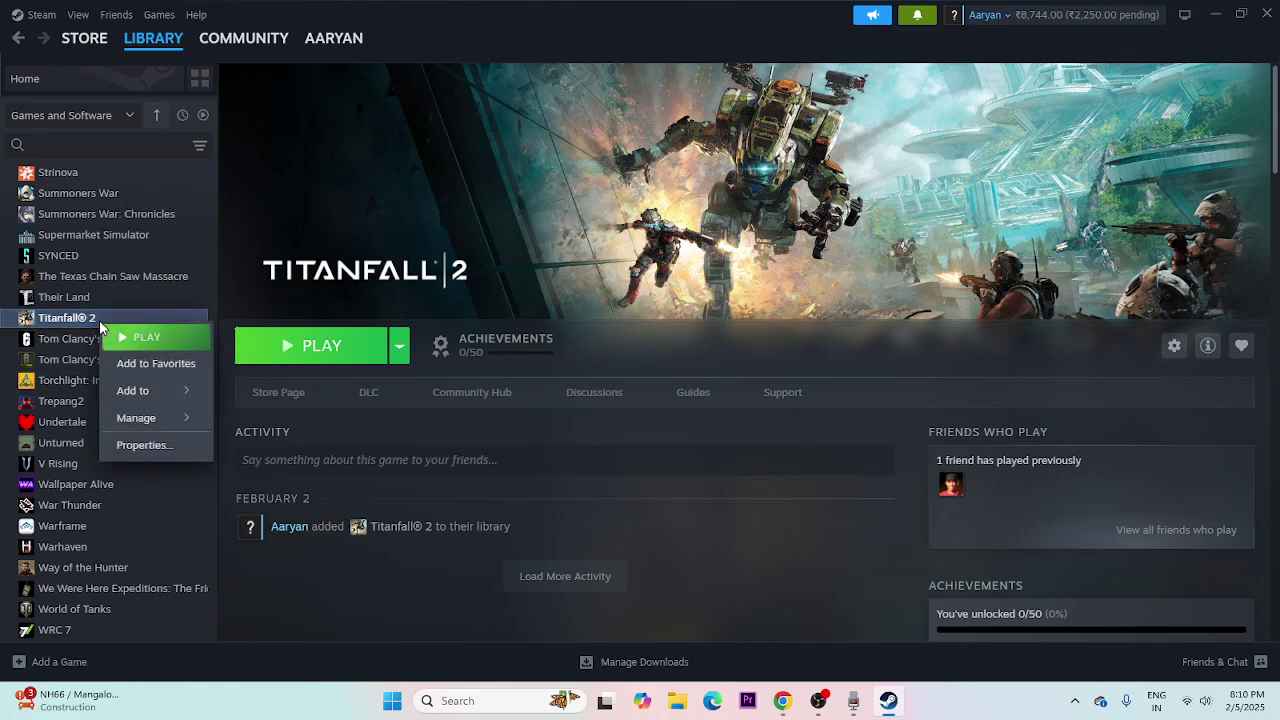
click(145, 444)
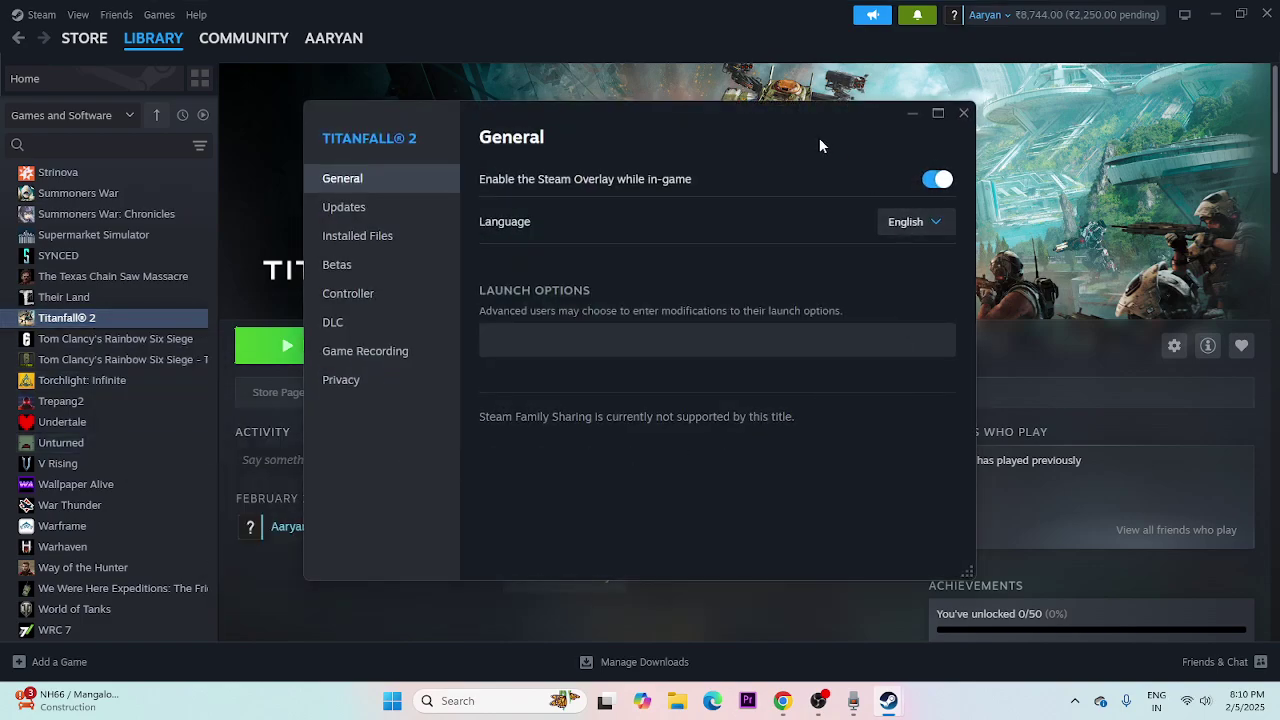
drag(819, 137, 972, 163)
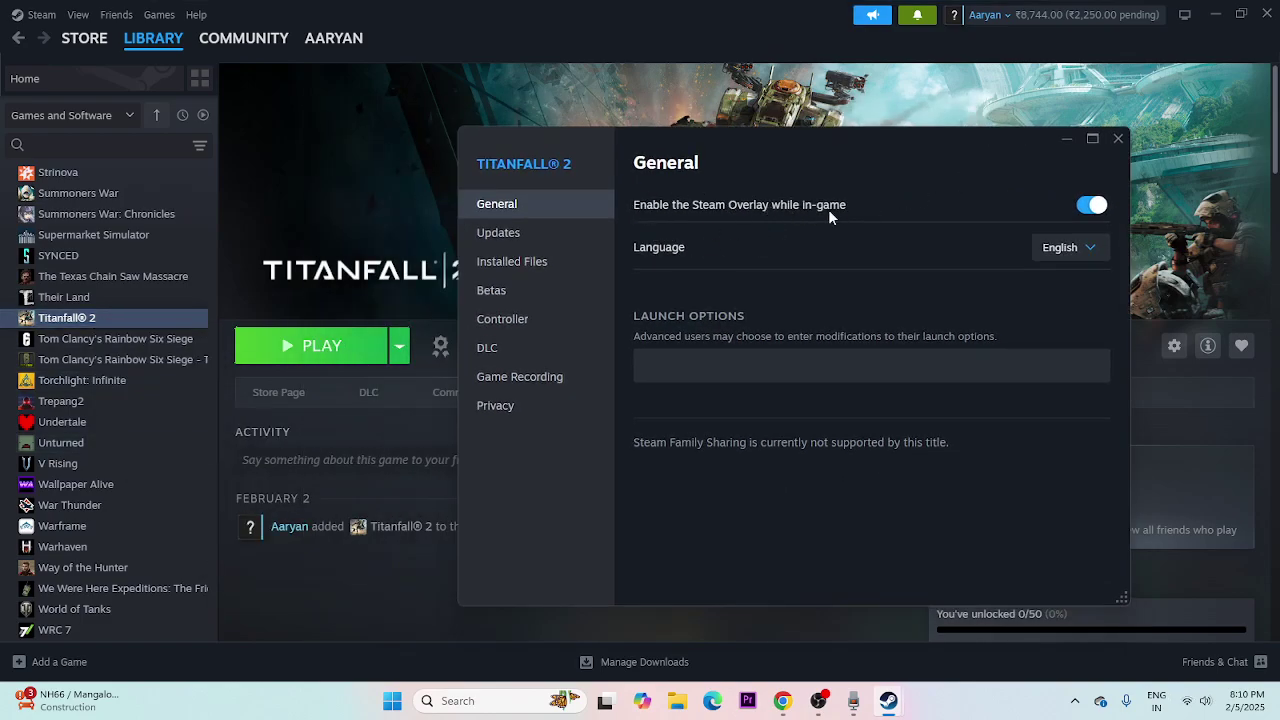
click(1091, 206)
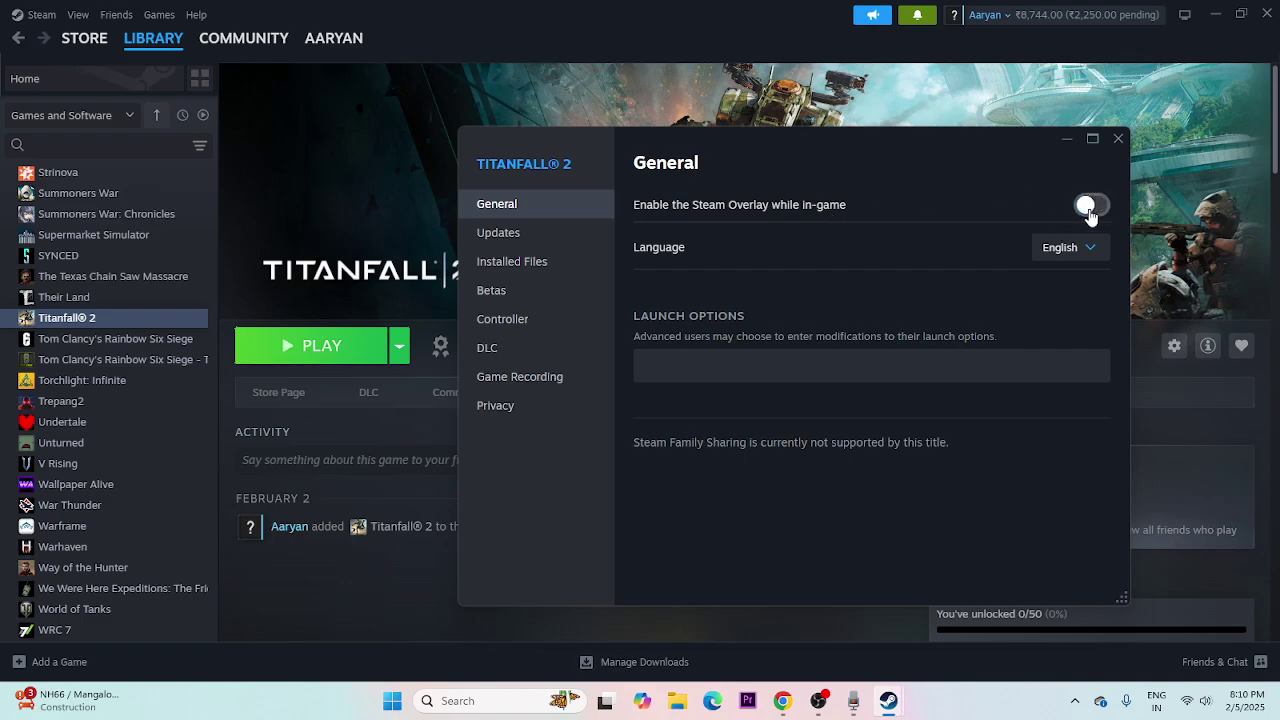
click(1091, 206)
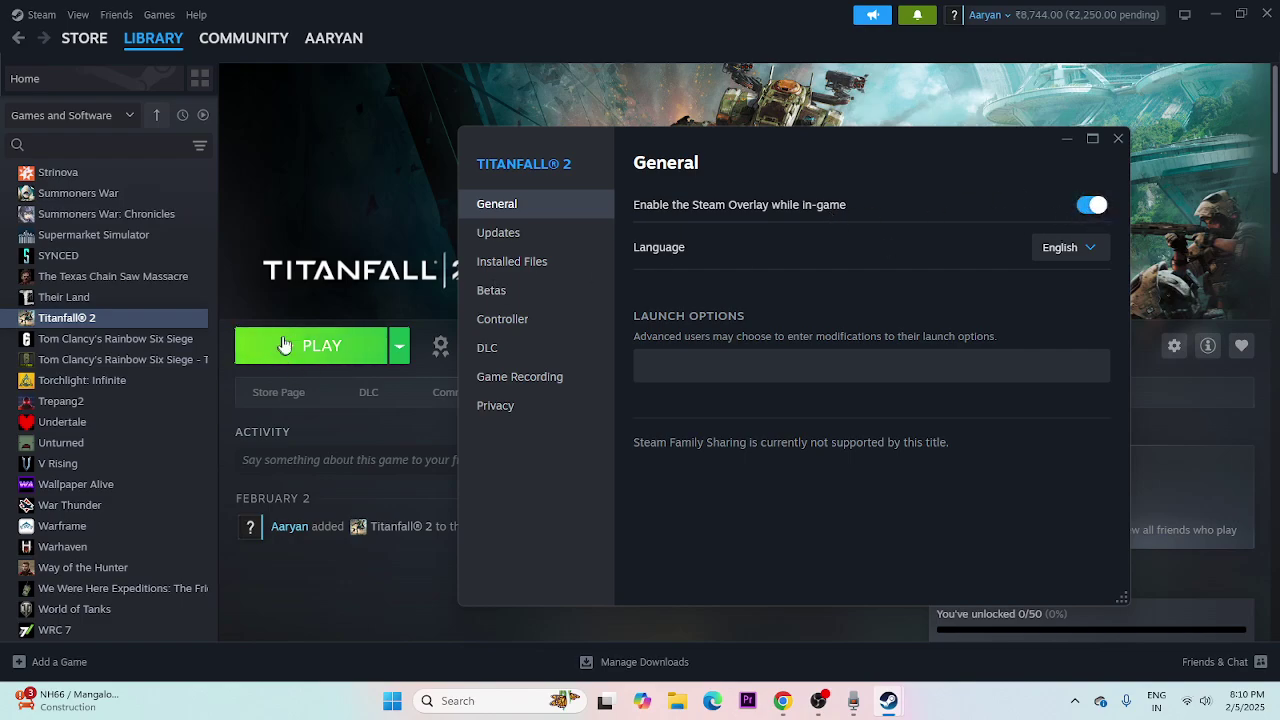
- Try the -dx11 and -d3d launch options for Titanfall 2, clear the entry, and close the game's properties
click(662, 375)
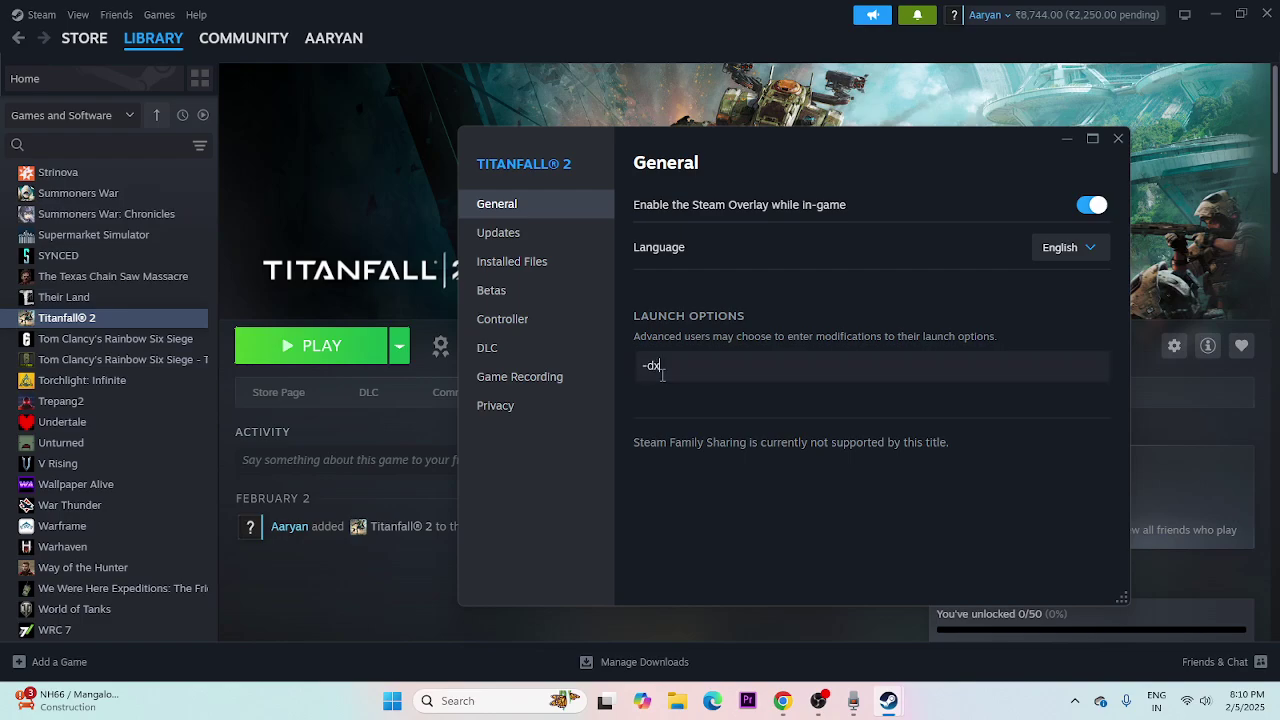
text(-dx11)
key(BackSpace)
key(BackSpace)
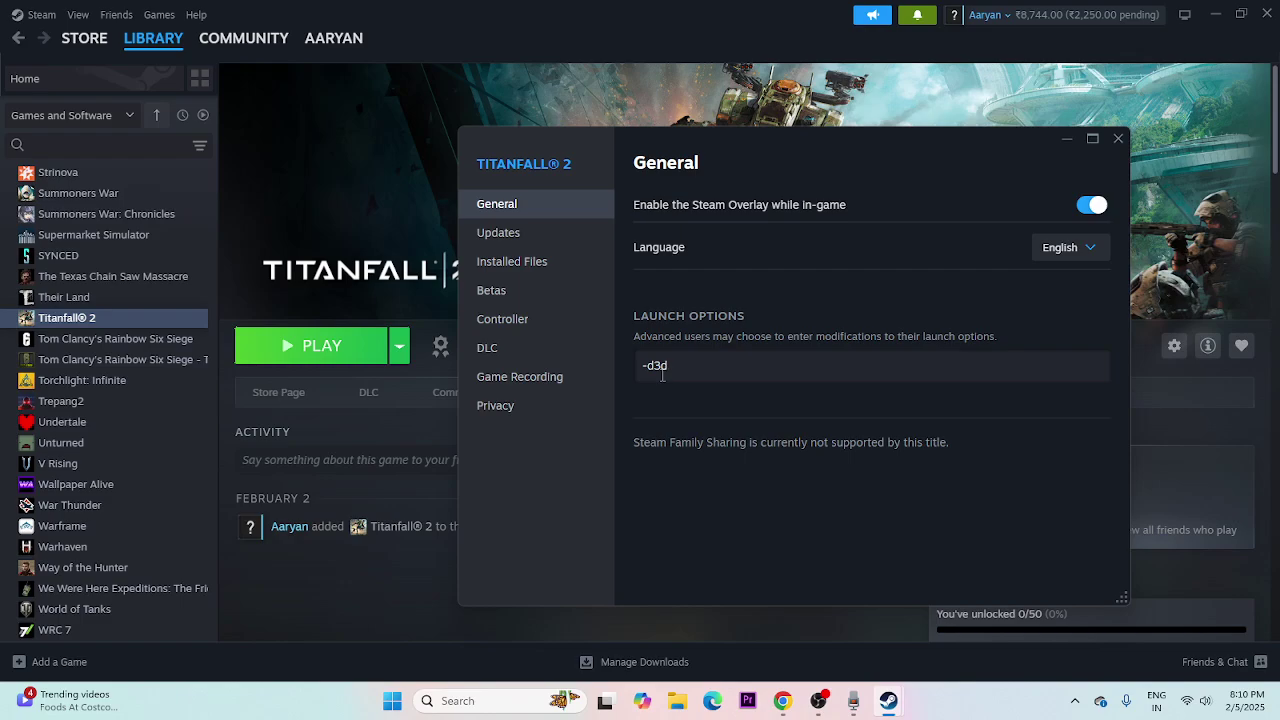
key(BackSpace)
key(BackSpace)
key(BackSpace)
key(BackSpace)
click(1118, 138)
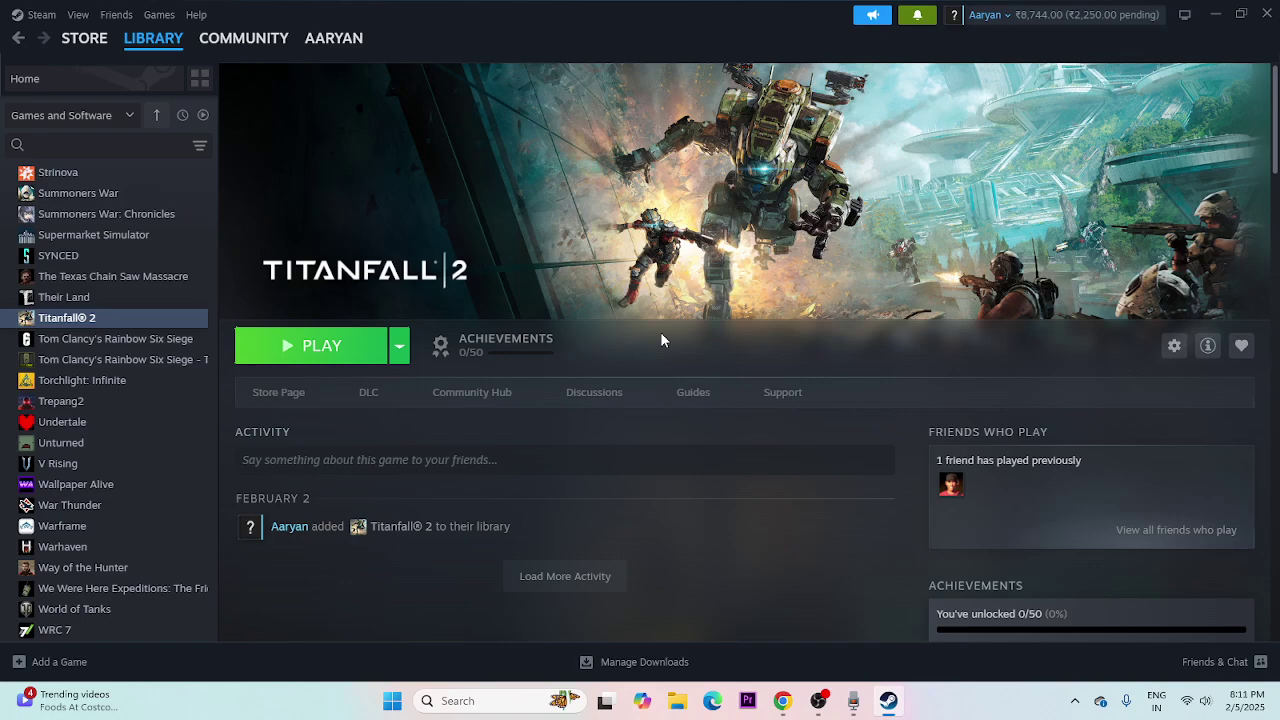
- Open Task Manager and maximize its window to show the running processes
right_click(392, 700)
click(388, 503)
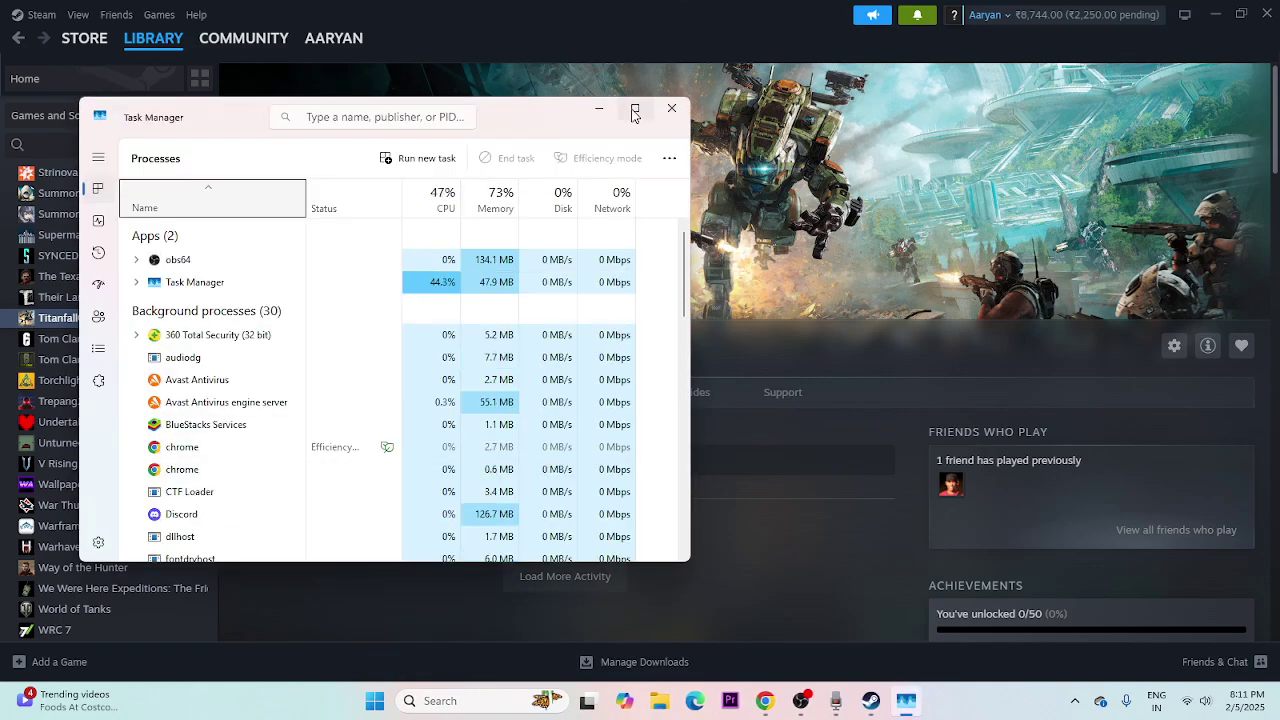
click(634, 109)
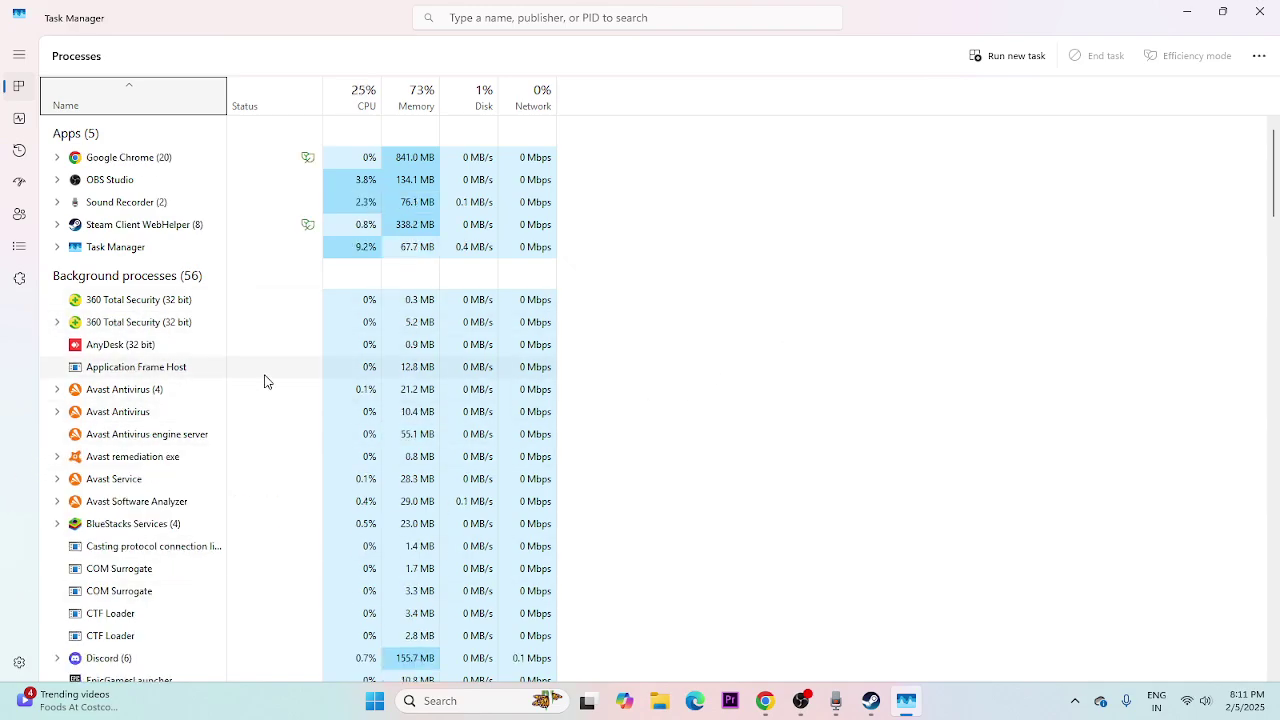
- End the Discord and EpicGamesLauncher background processes and close Task Manager
scroll(267, 380, down, 2)
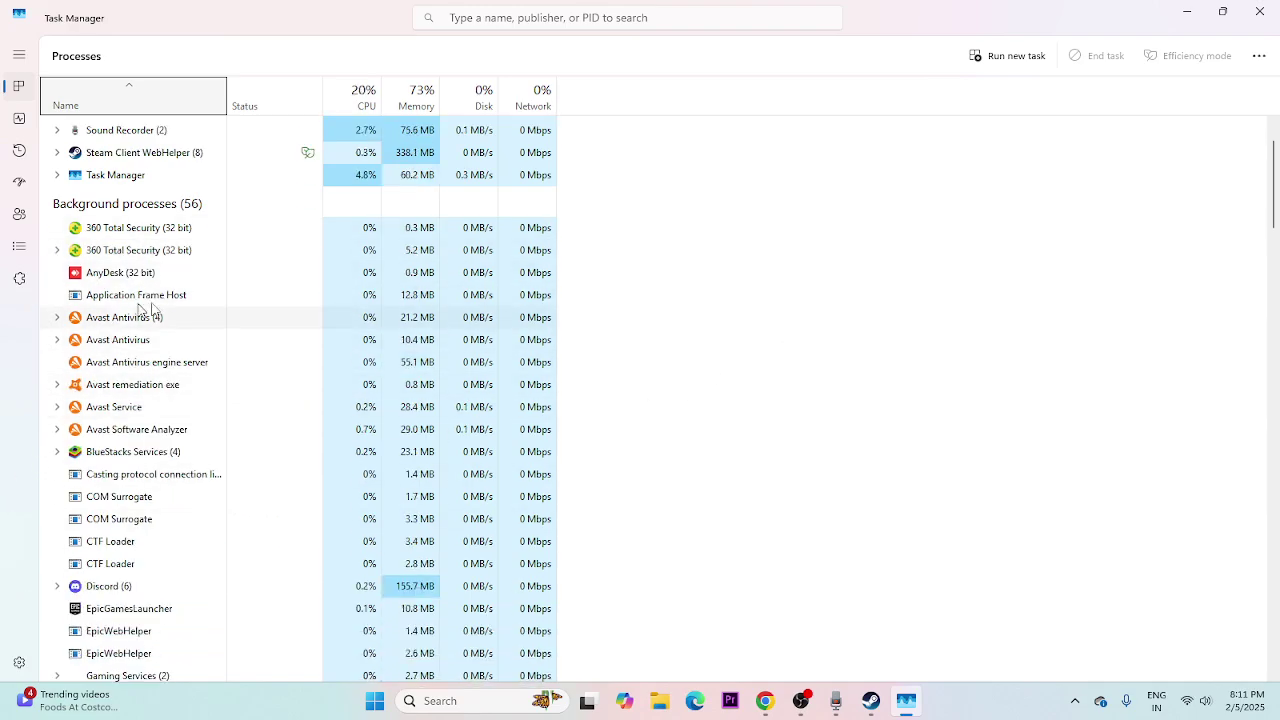
scroll(170, 390, down, 1)
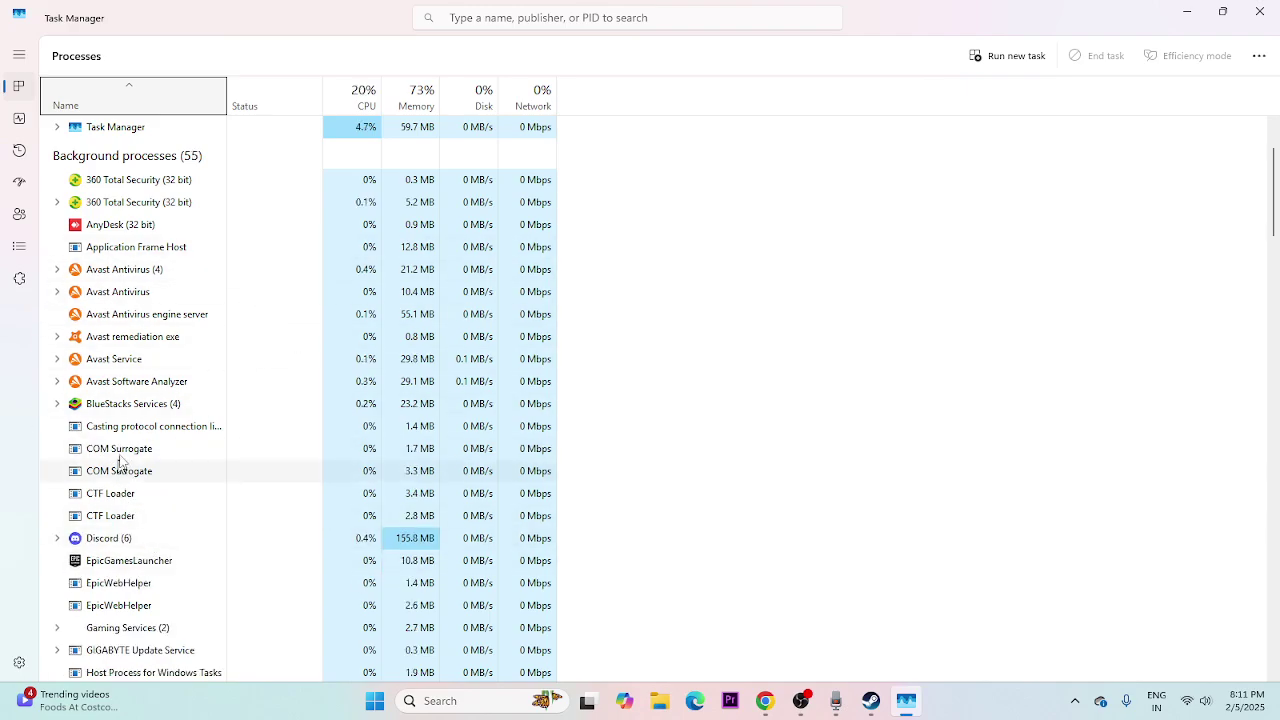
right_click(117, 538)
click(162, 352)
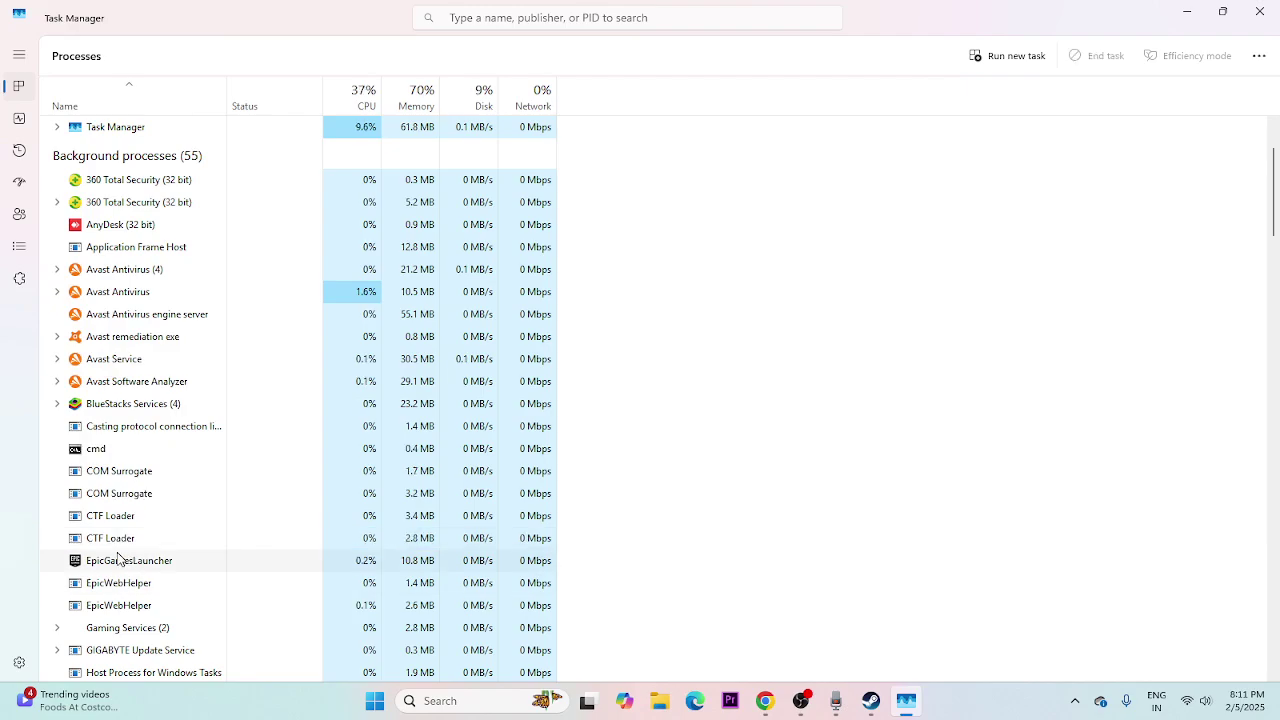
right_click(124, 558)
click(157, 393)
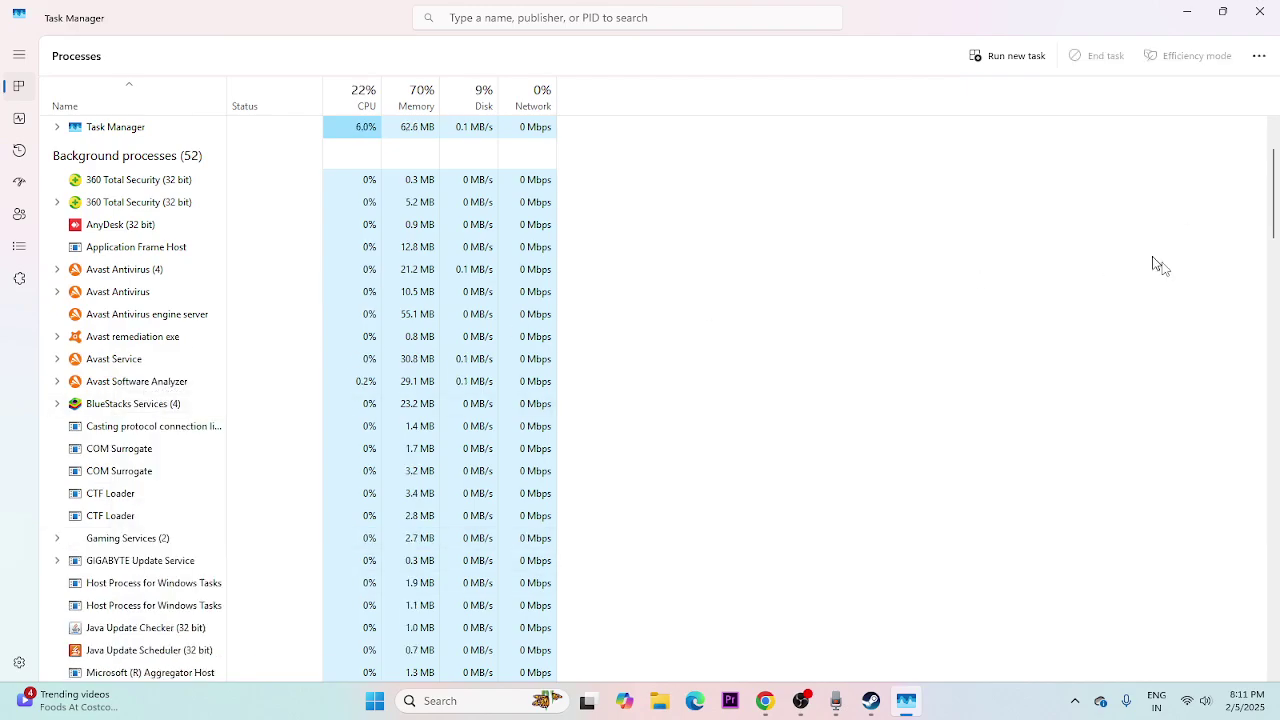
click(1260, 11)
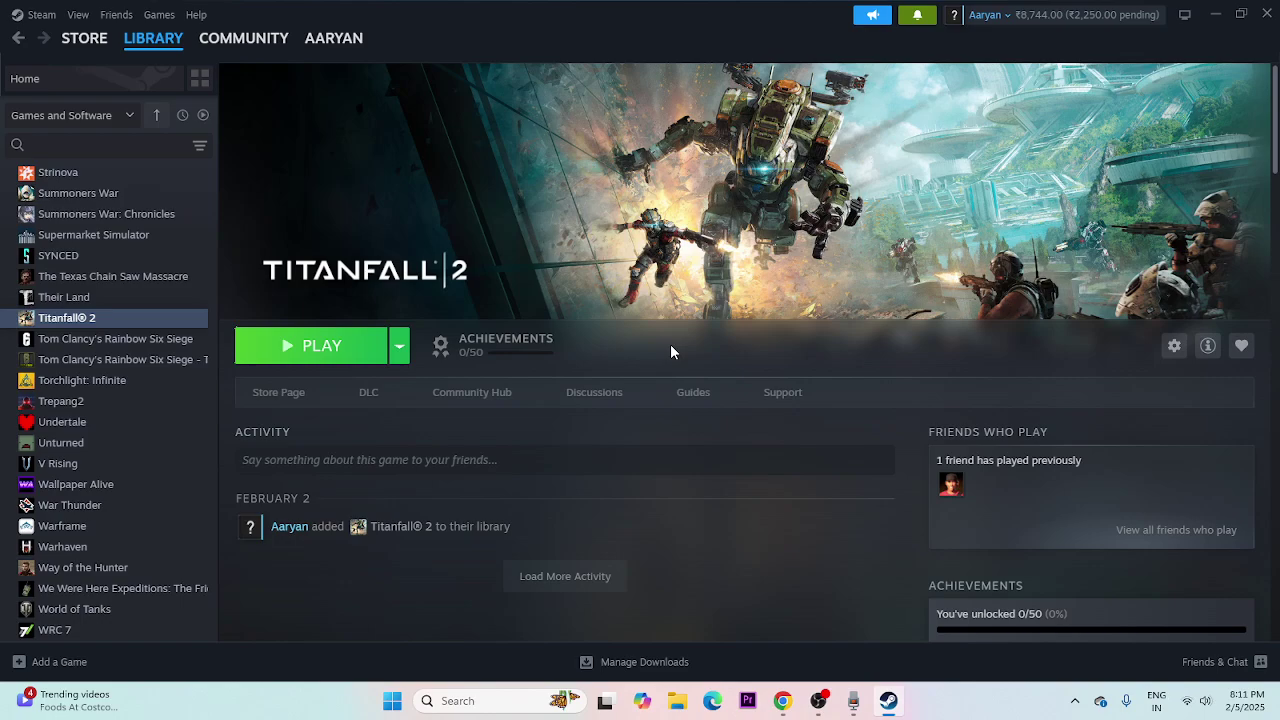
- Search Windows for the graphics settings and open them
click(450, 699)
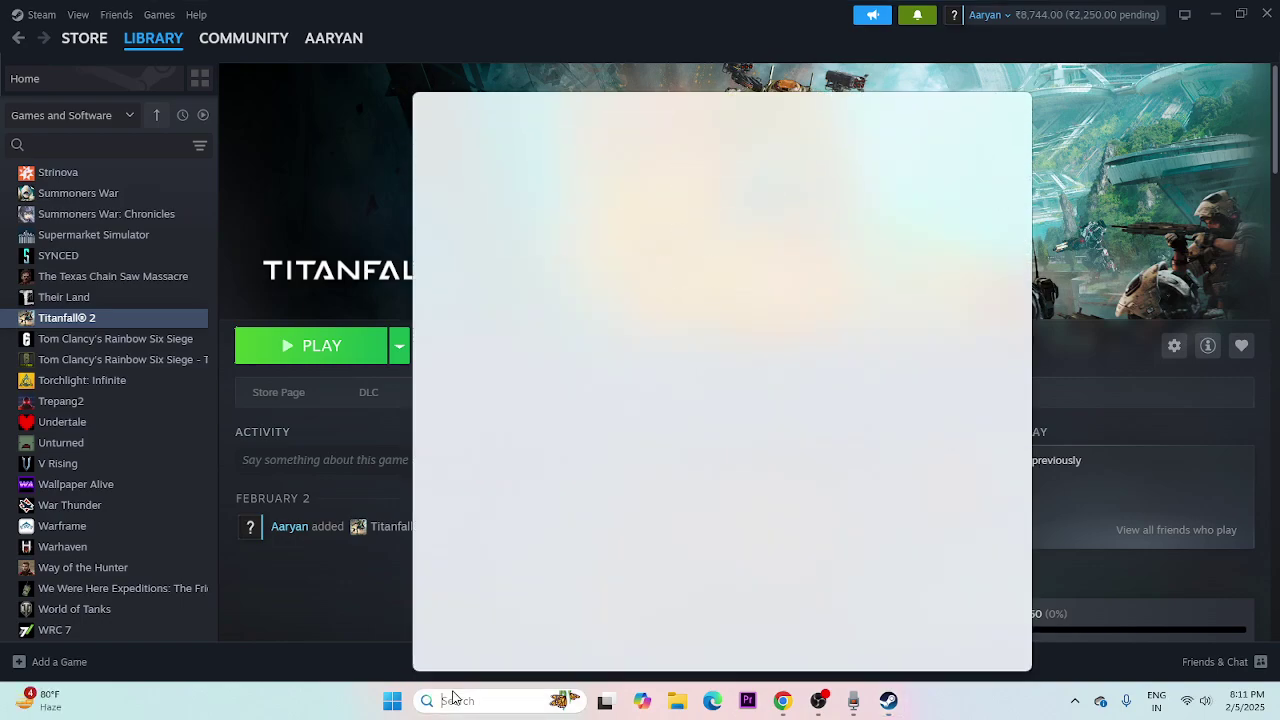
text(GRAPHI)
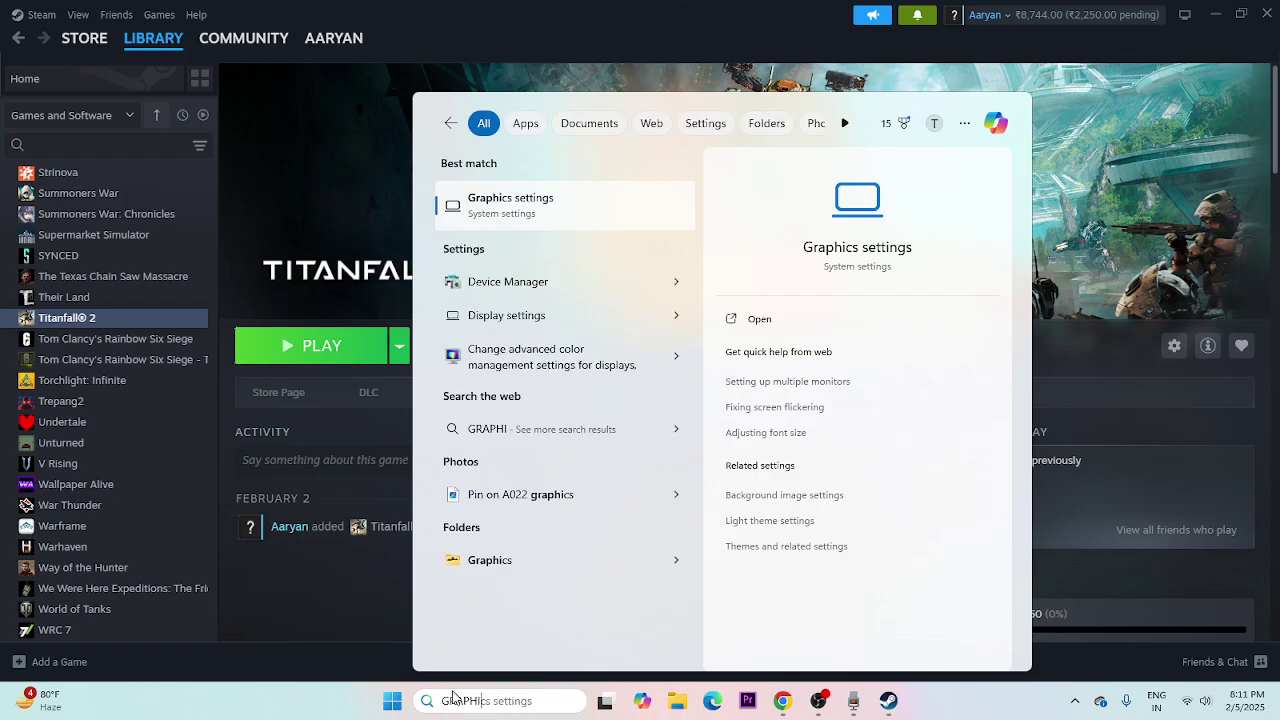
text(CS)
click(556, 197)
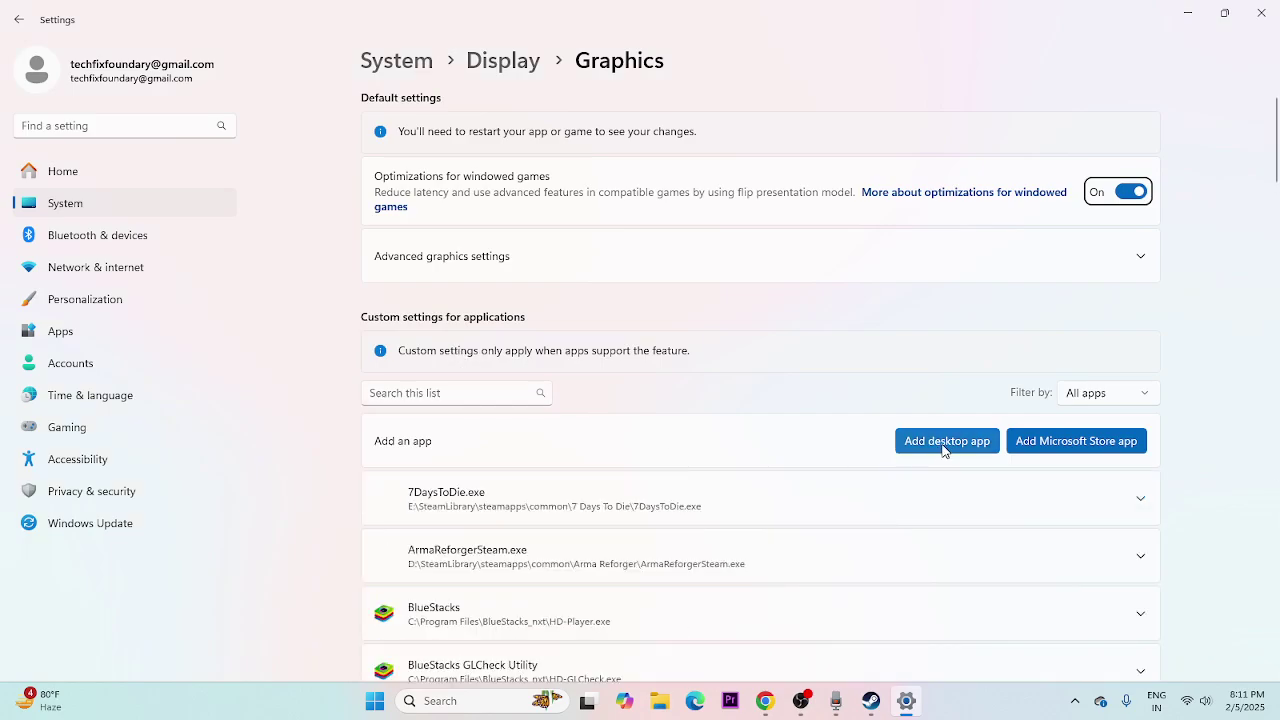
- Add the Titanfall2_trial application from E:\SteamLibrary\steamapps\common\Titanfall2 as a desktop app with custom graphics settings
click(943, 441)
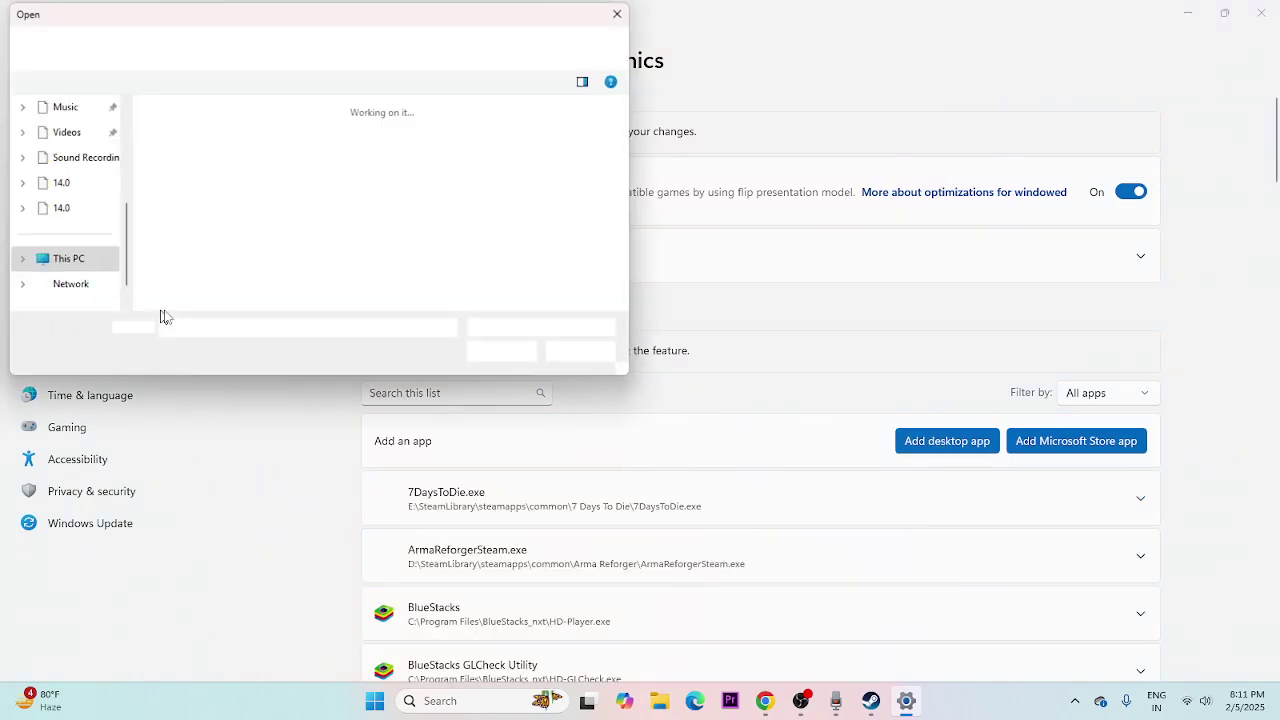
double_click(285, 192)
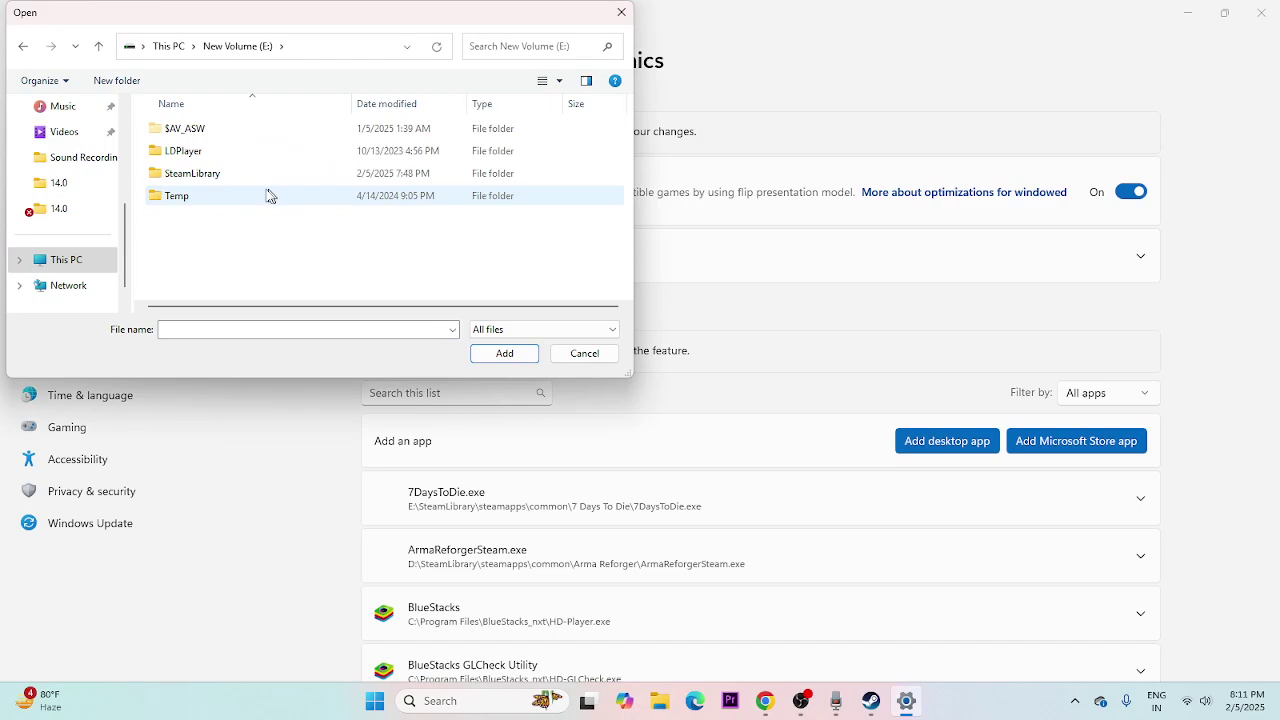
click(215, 183)
double_click(212, 176)
double_click(206, 132)
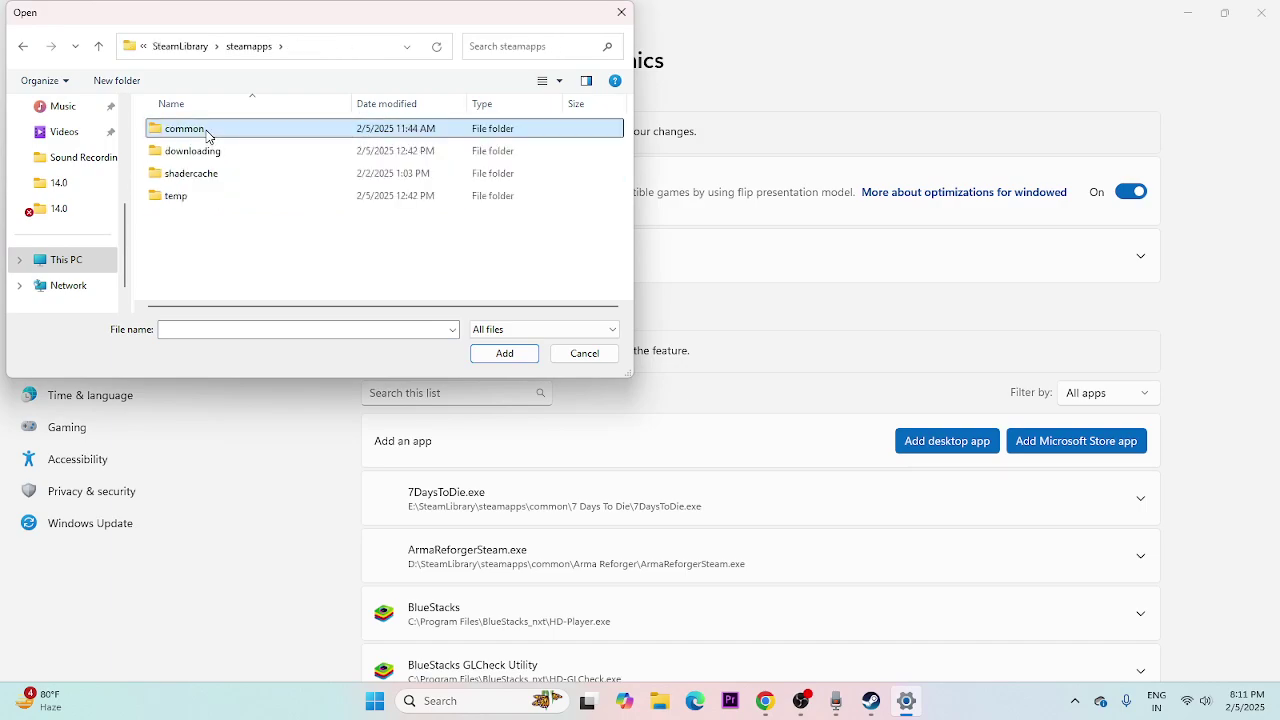
double_click(206, 130)
scroll(217, 206, down, 3)
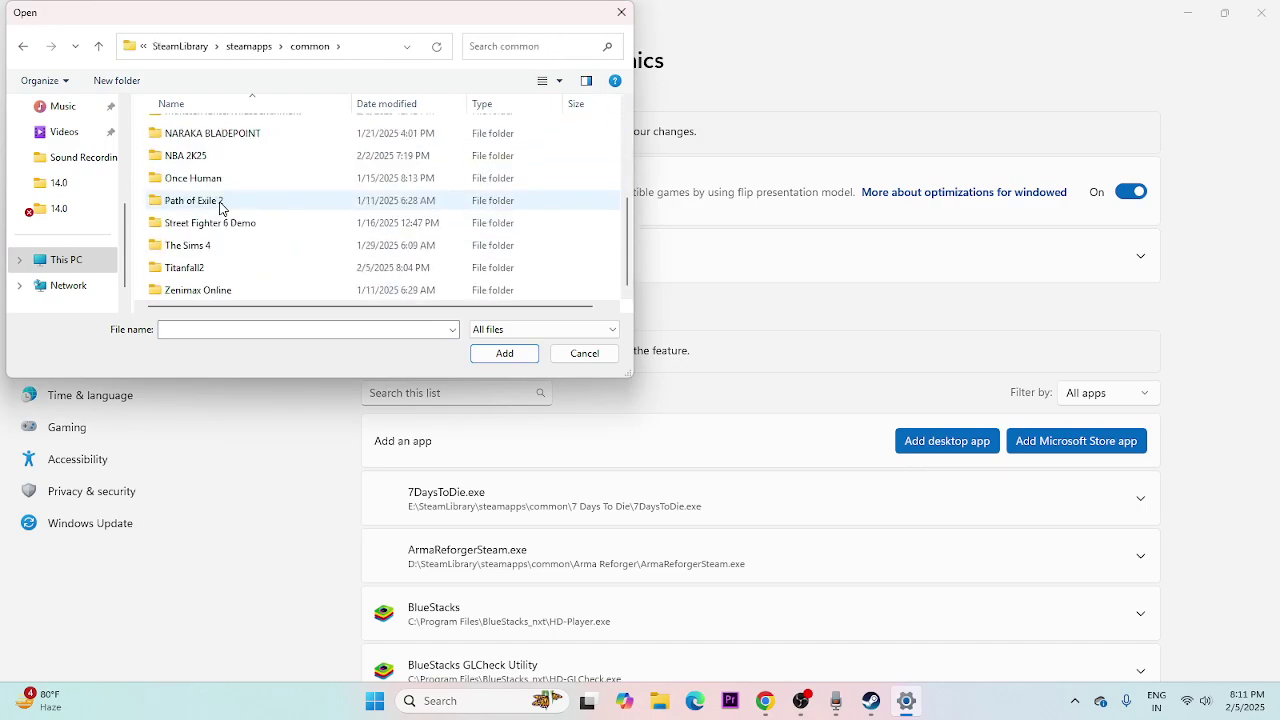
double_click(205, 269)
scroll(214, 263, down, 1)
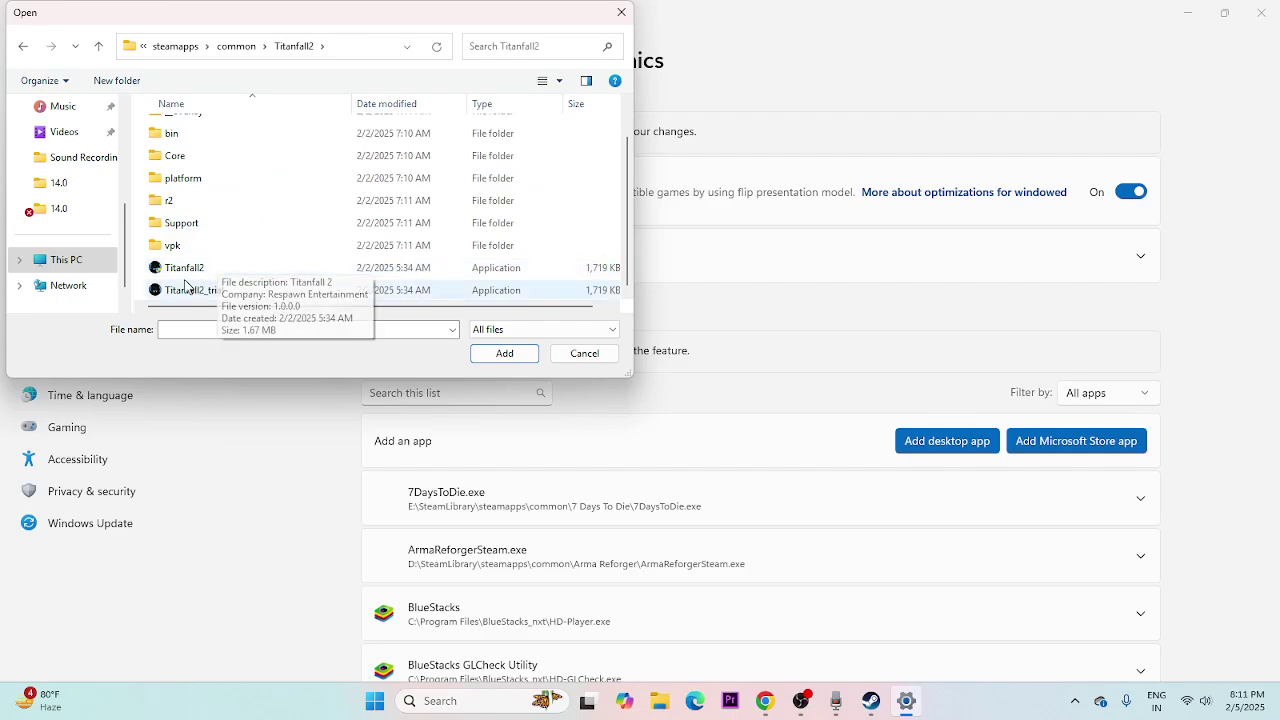
click(242, 290)
click(504, 353)
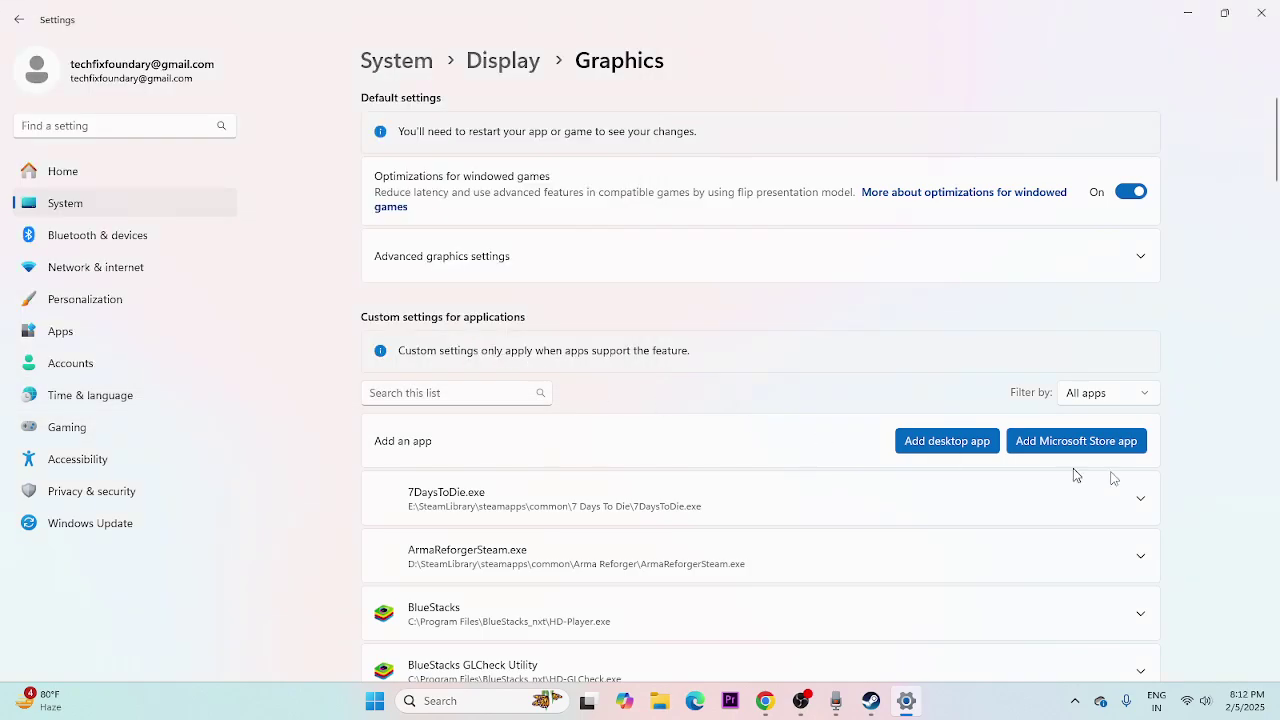
- Set the GPU preference of the Titanfall2_trial.exe entry to High Performance (NVIDIA GeForce GTX 1650 SUPER) and close Settings
scroll(1216, 374, down, 10)
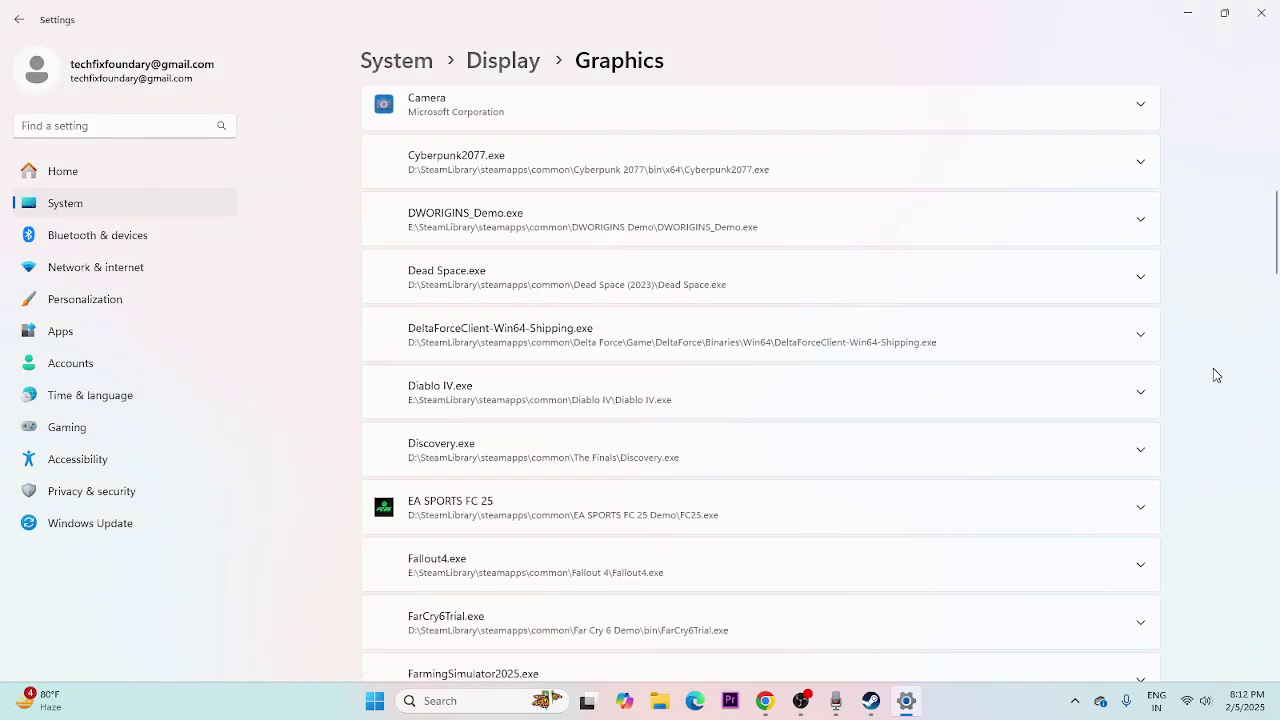
scroll(1216, 375, down, 8)
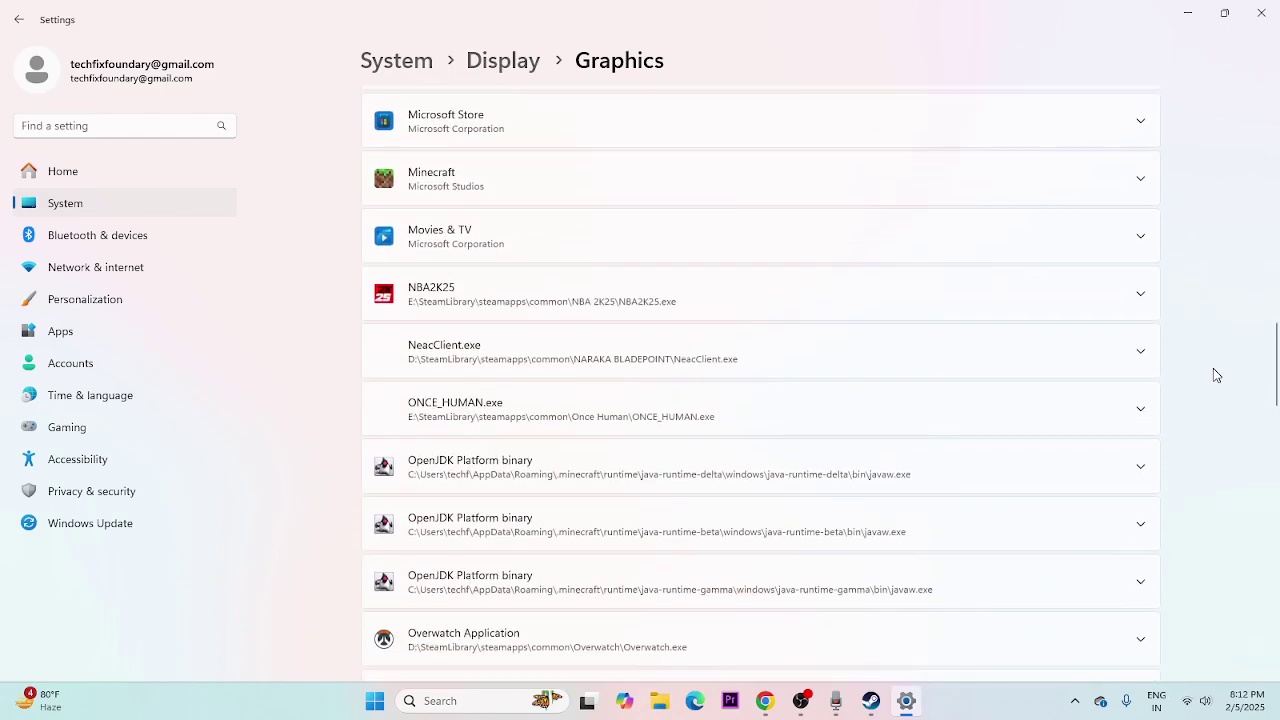
scroll(1216, 375, down, 8)
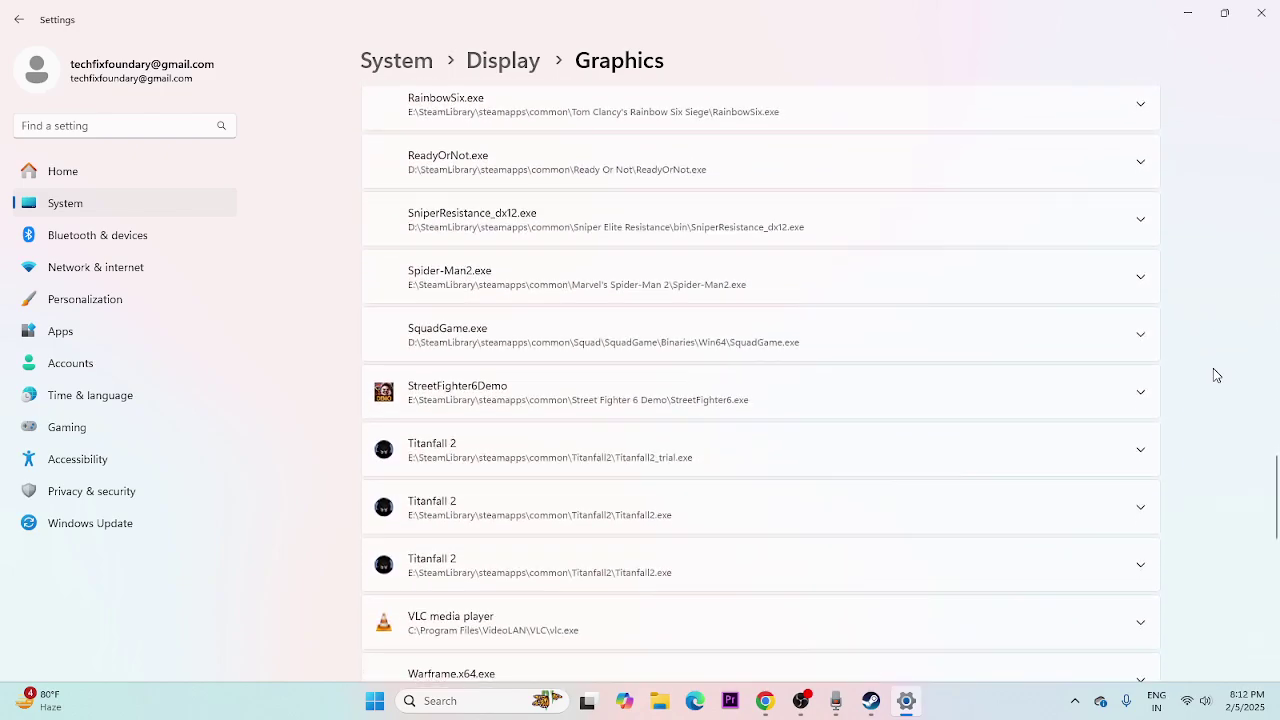
click(1150, 277)
click(1102, 386)
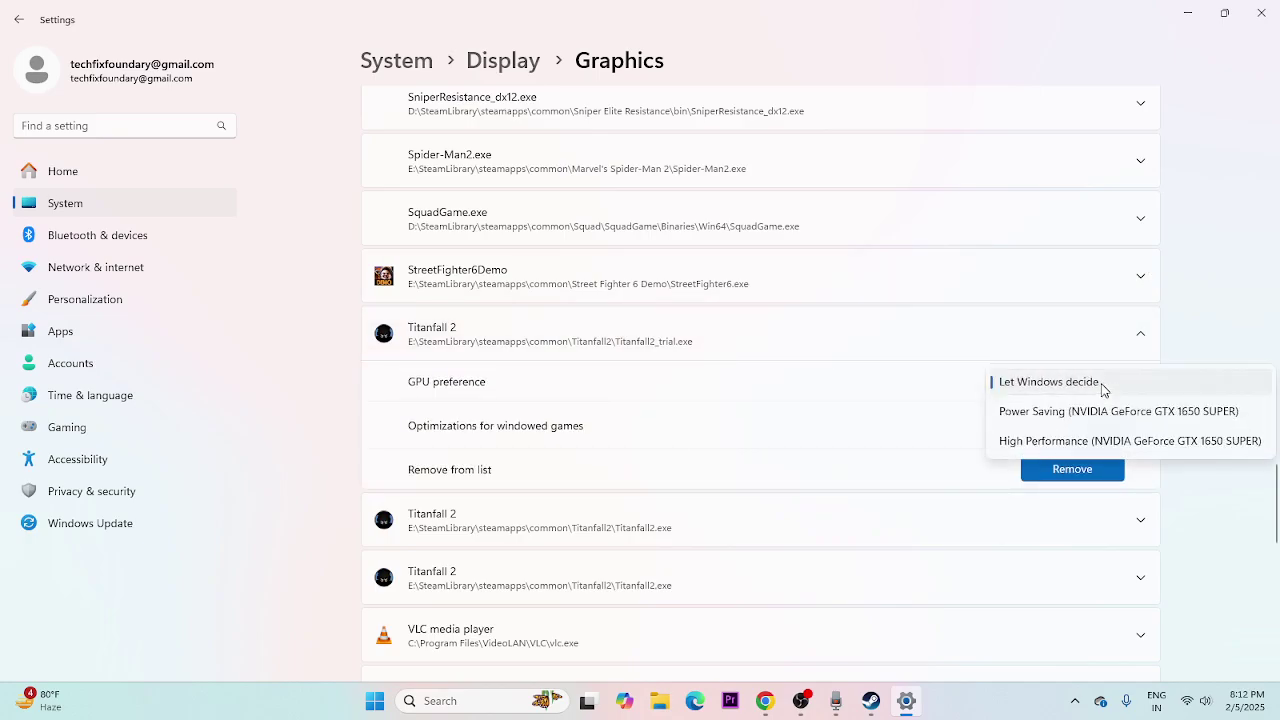
click(1080, 445)
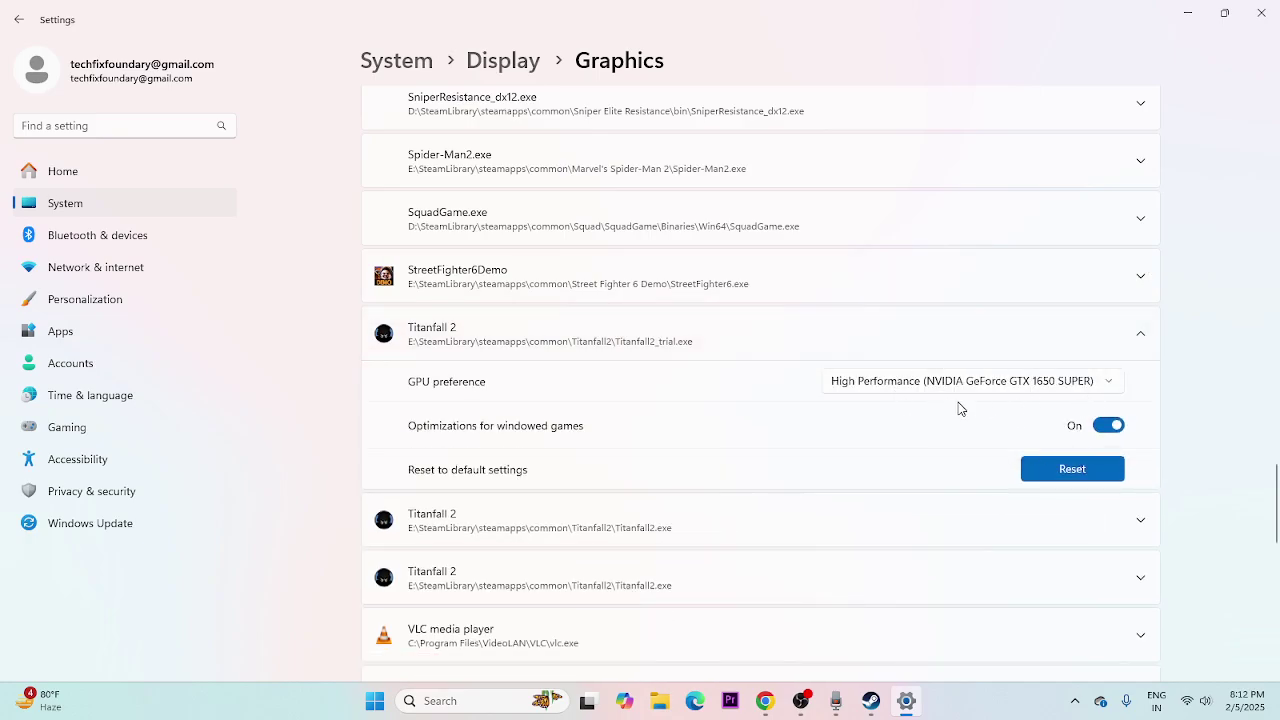
click(1261, 12)
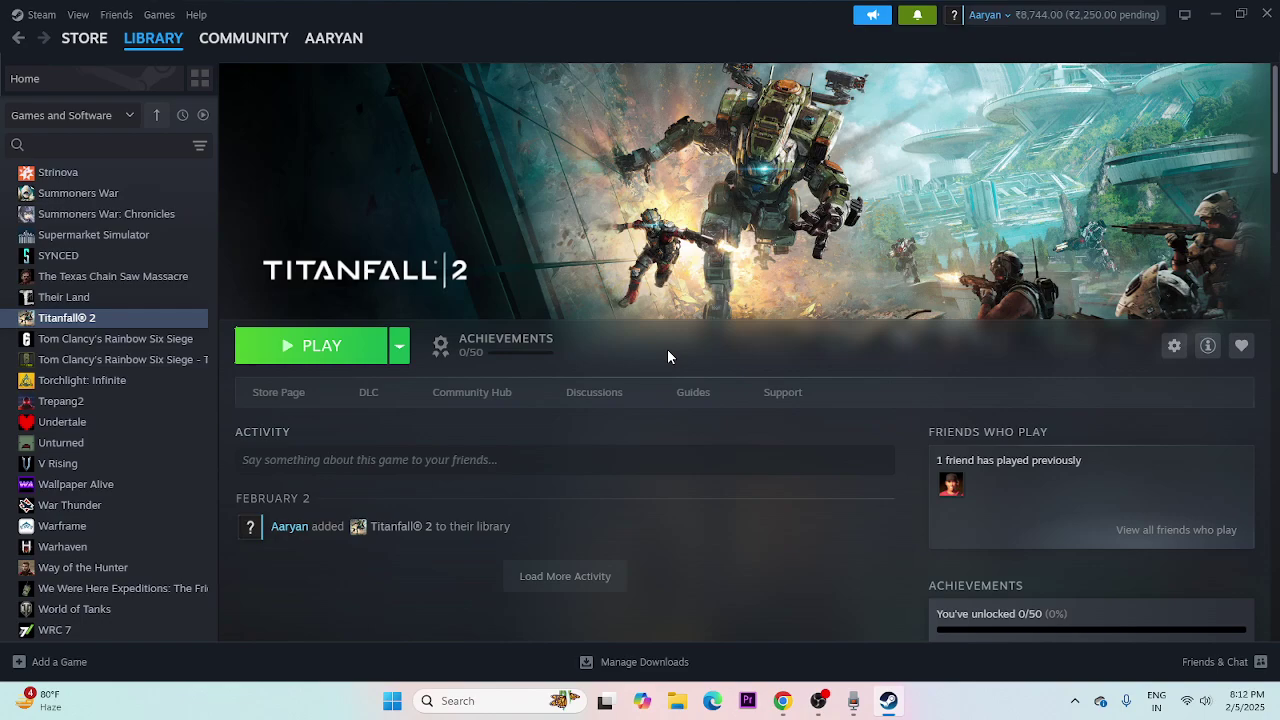
- Open the advanced system settings through Windows search and go to the Virtual Memory options under the performance settings
click(468, 700)
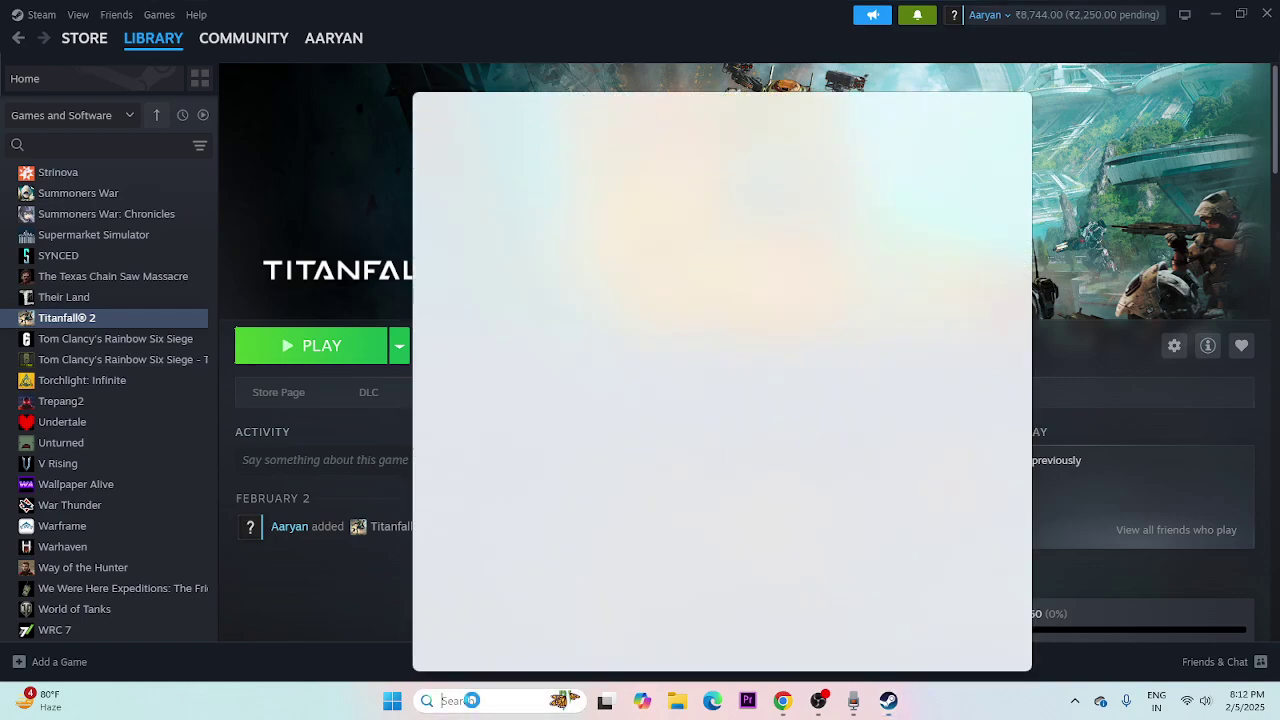
text(VIEW)
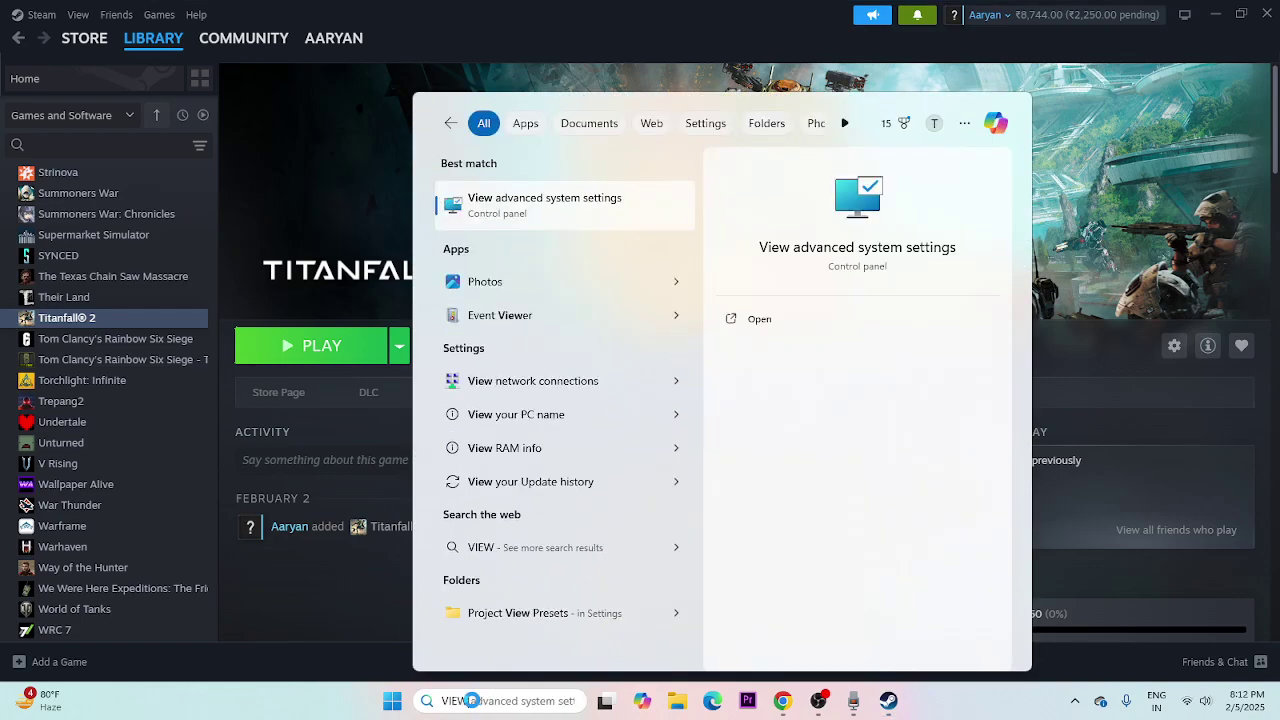
click(618, 200)
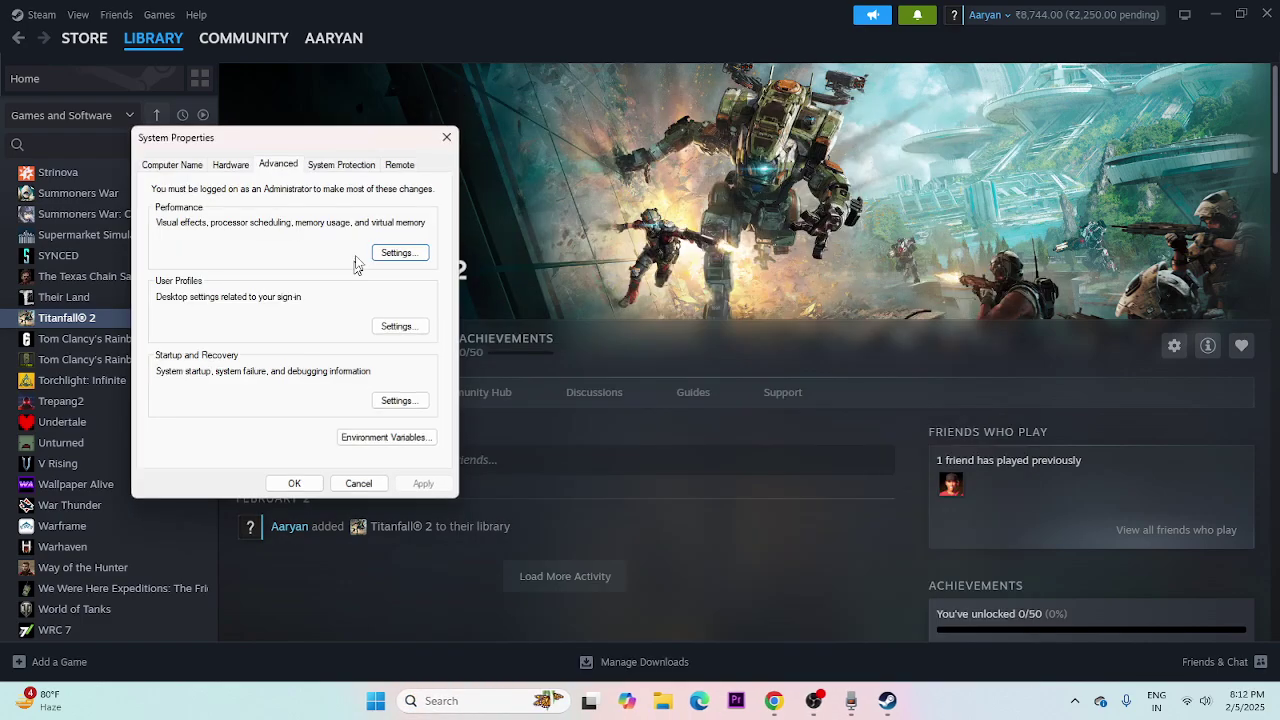
click(397, 253)
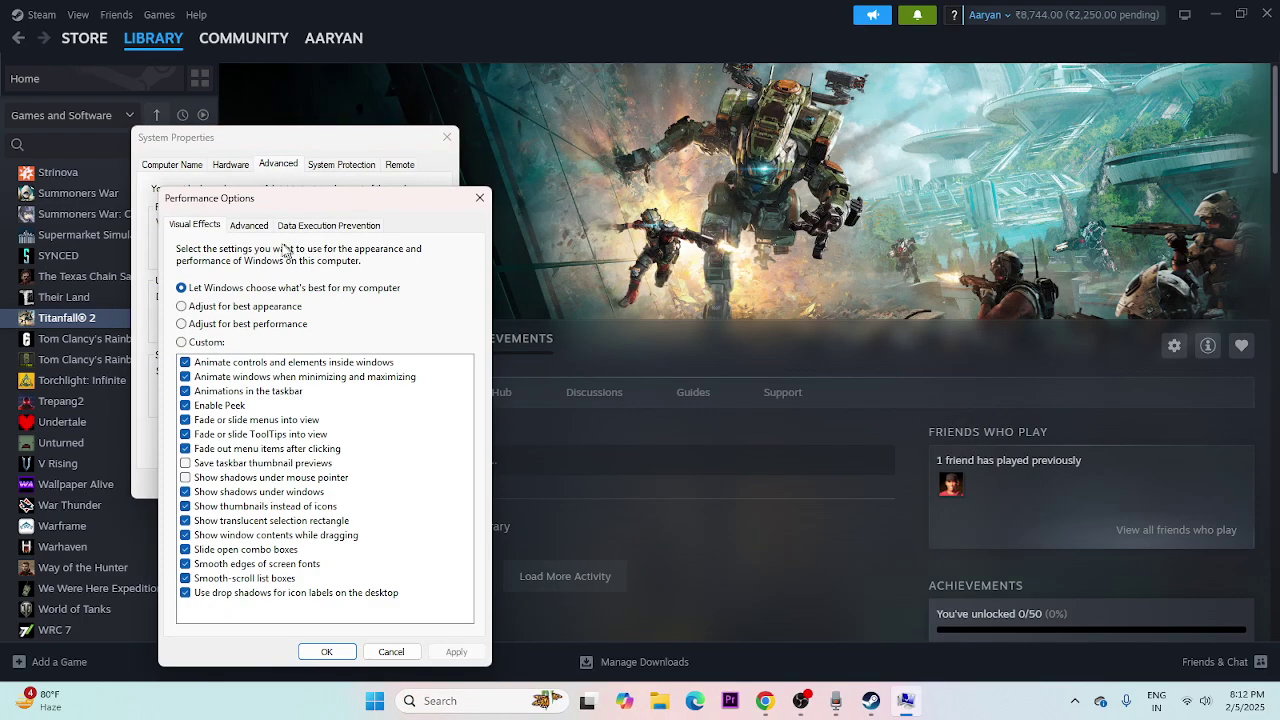
click(252, 226)
click(405, 430)
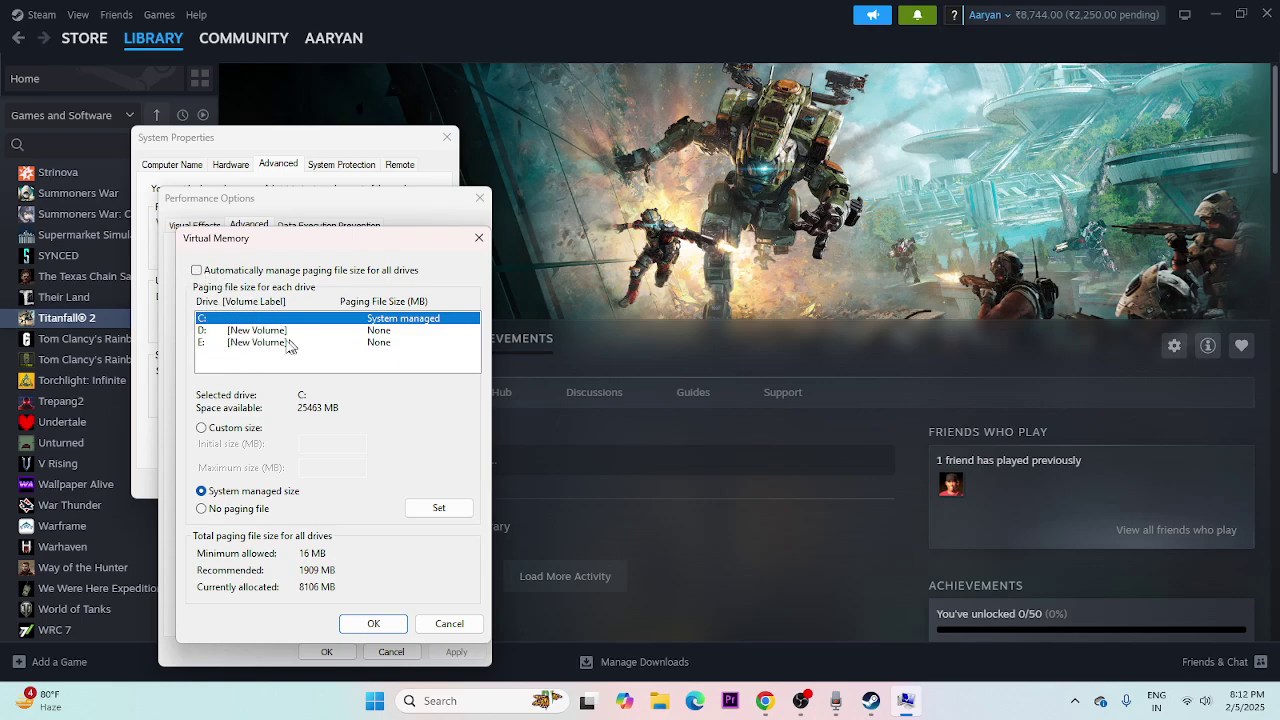
- Select drive E: for the paging file and switch it to a custom size
click(202, 344)
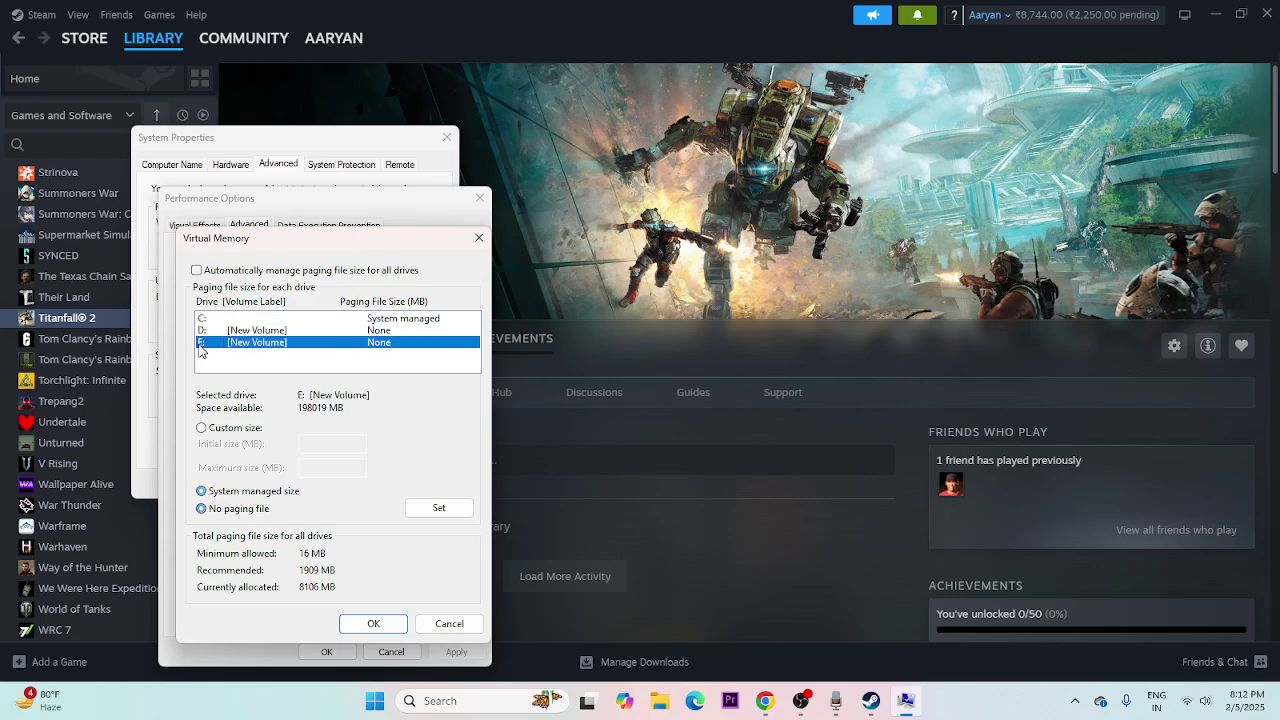
click(201, 429)
click(304, 444)
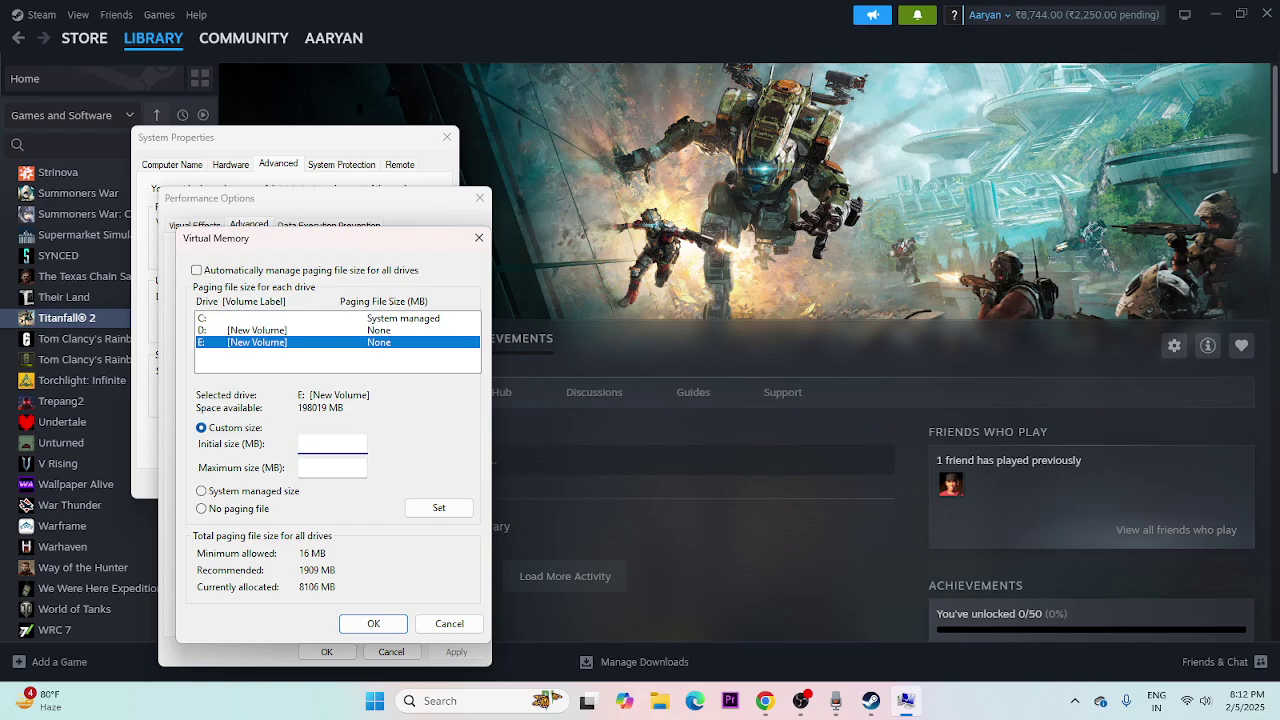
click(332, 467)
- Open Calculator through Windows search and multiply 16 by 1024
click(433, 705)
text(CALCUL)
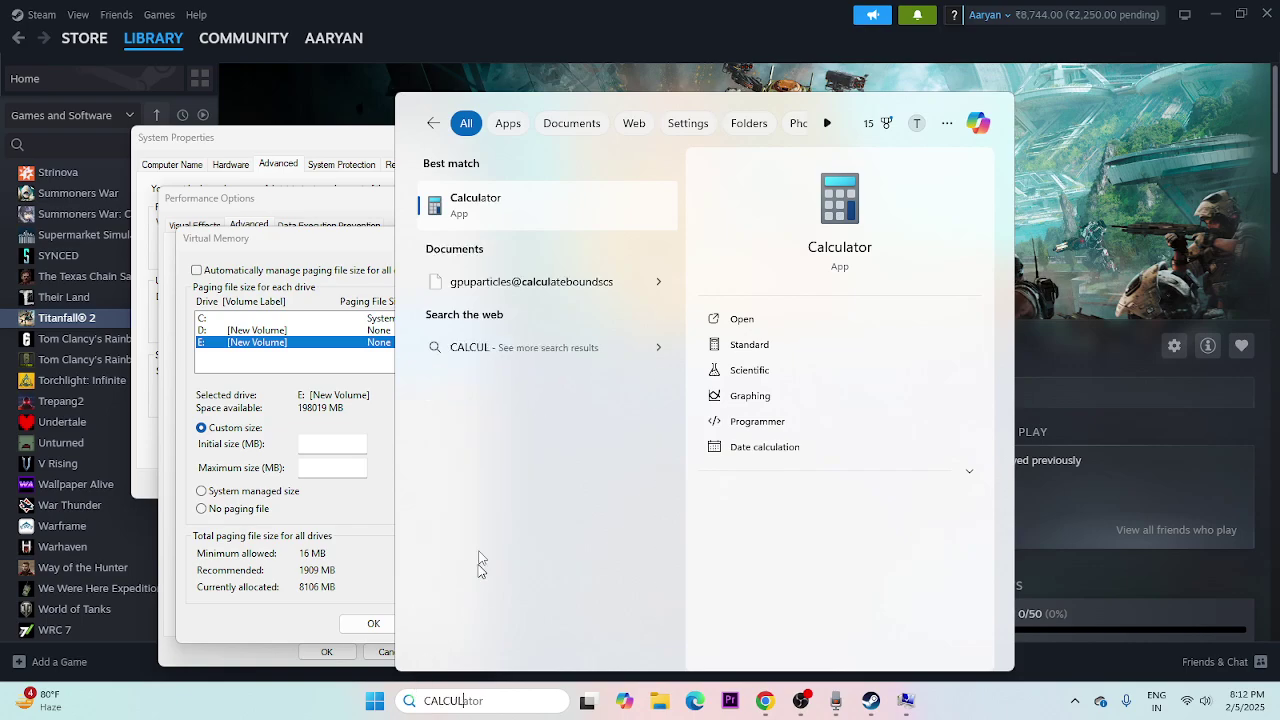
click(293, 489)
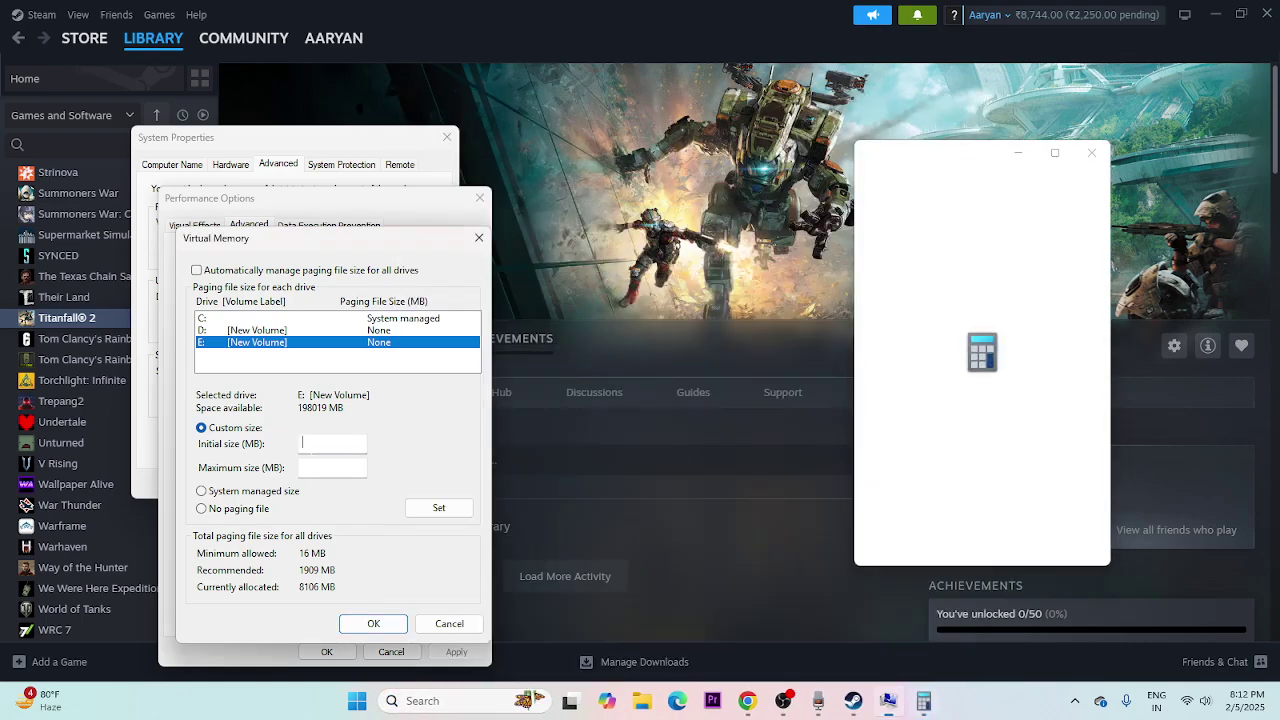
click(888, 505)
click(1014, 457)
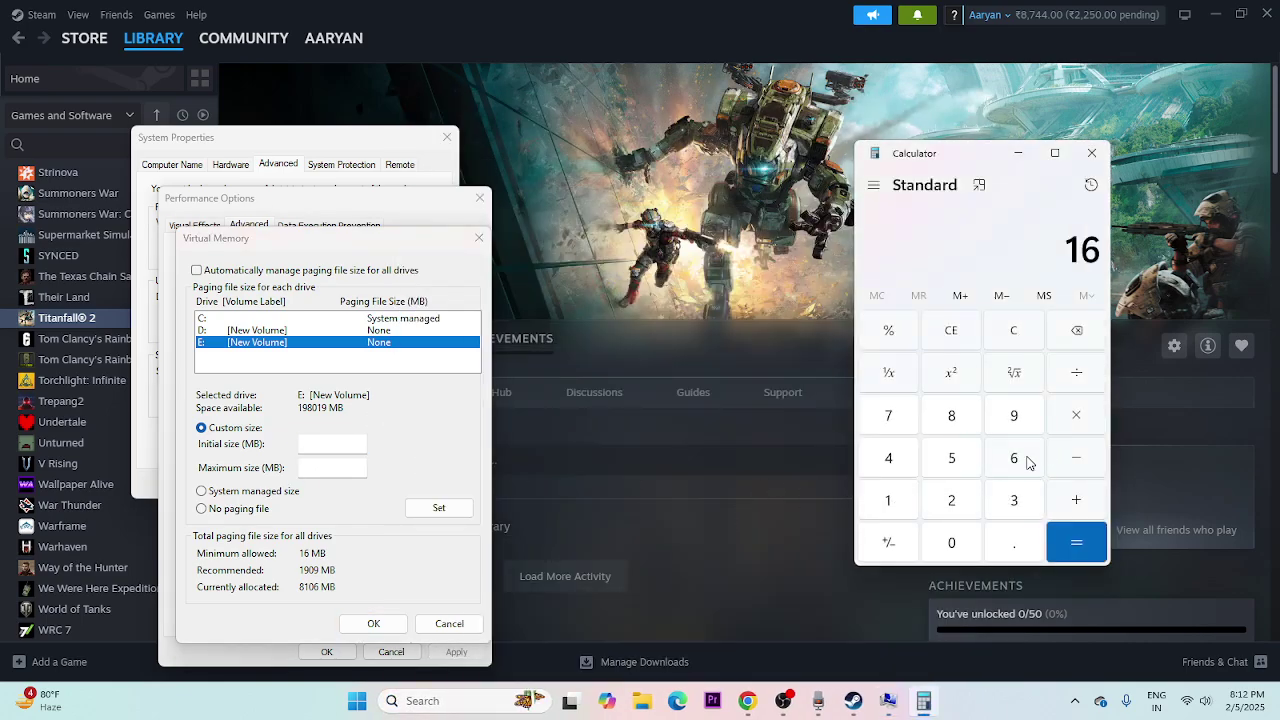
click(1080, 414)
click(906, 500)
click(948, 542)
click(951, 502)
click(890, 462)
click(1076, 542)
- Multiply the calculated result by 1.5 and copy the product
click(1087, 430)
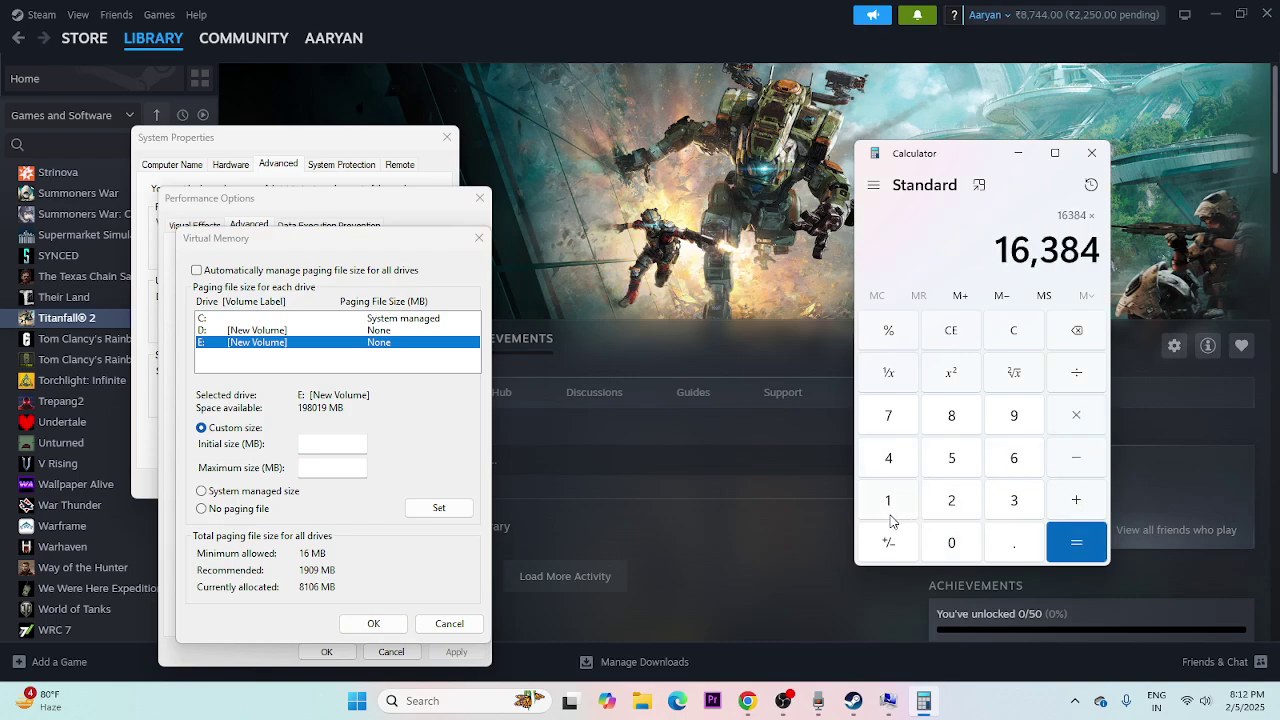
click(890, 512)
click(995, 545)
click(955, 462)
click(1070, 542)
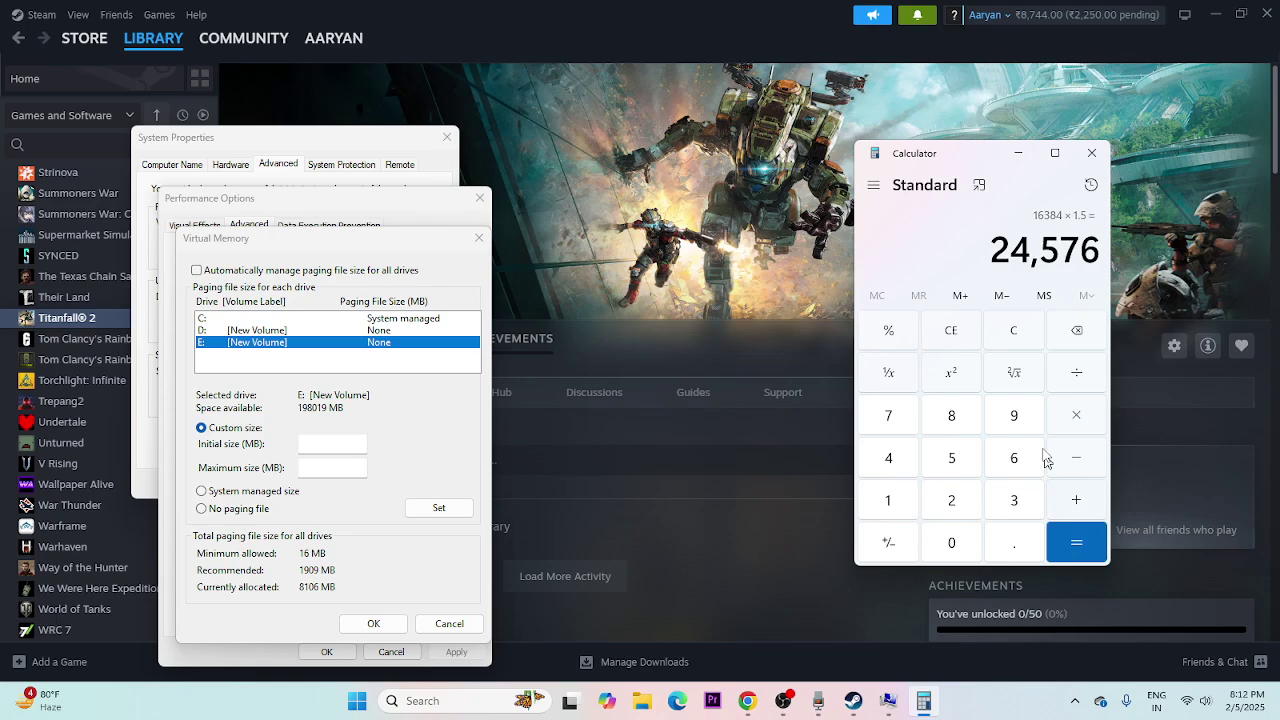
drag(990, 250, 1100, 250)
key(super+c)
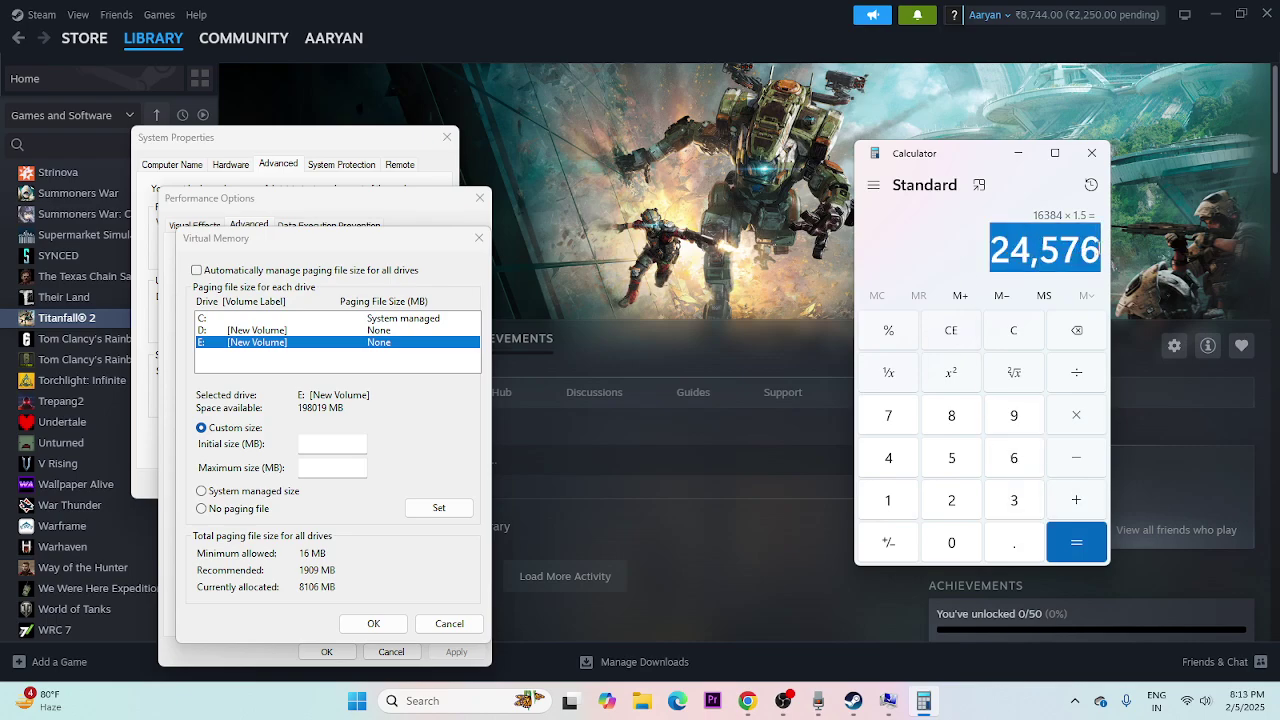
- Paste 24,576 as the initial paging file size in MB for drive E: and clear the calculator entry
right_click(340, 444)
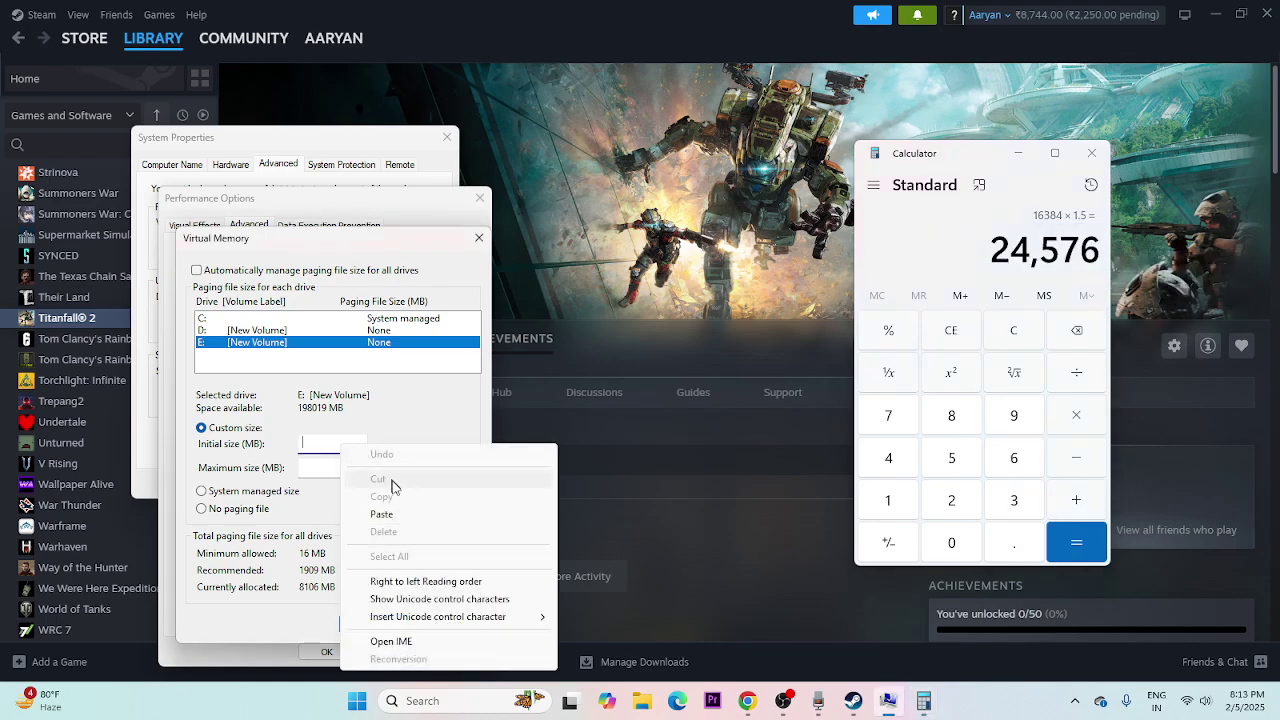
click(383, 514)
click(940, 336)
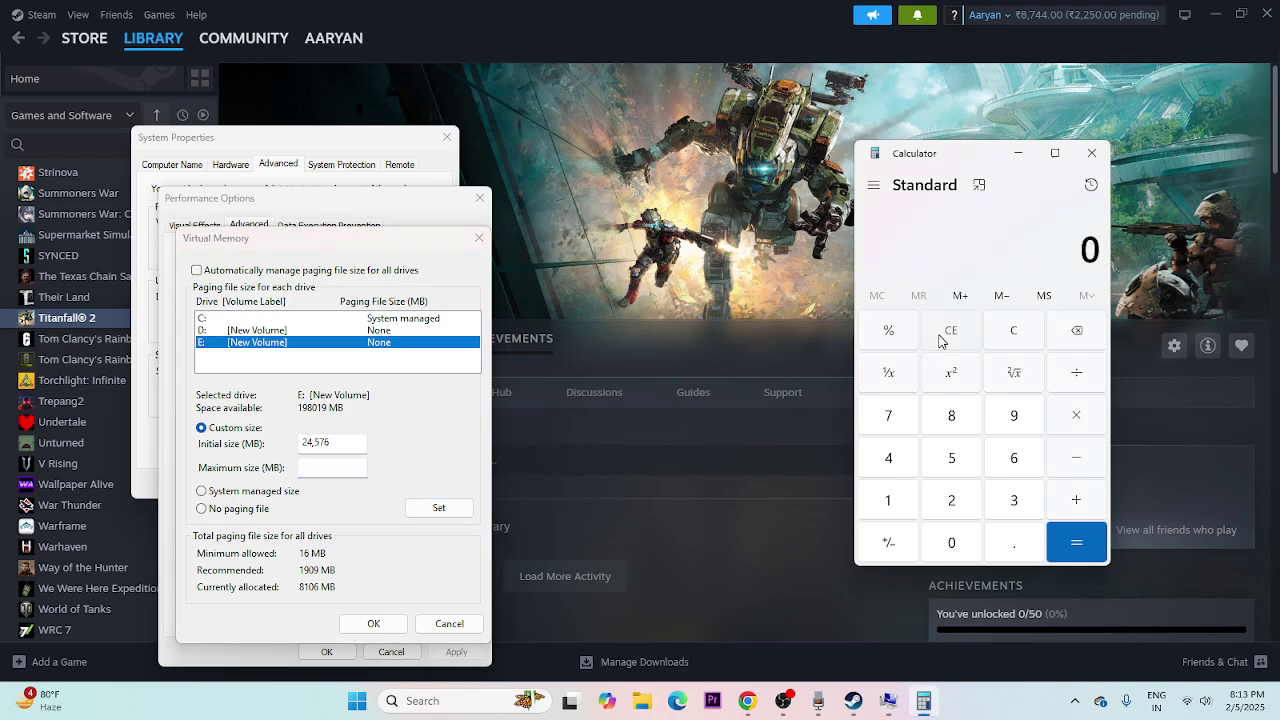
- Multiply 16 by 1024 in the calculator
click(893, 497)
click(990, 476)
click(1074, 425)
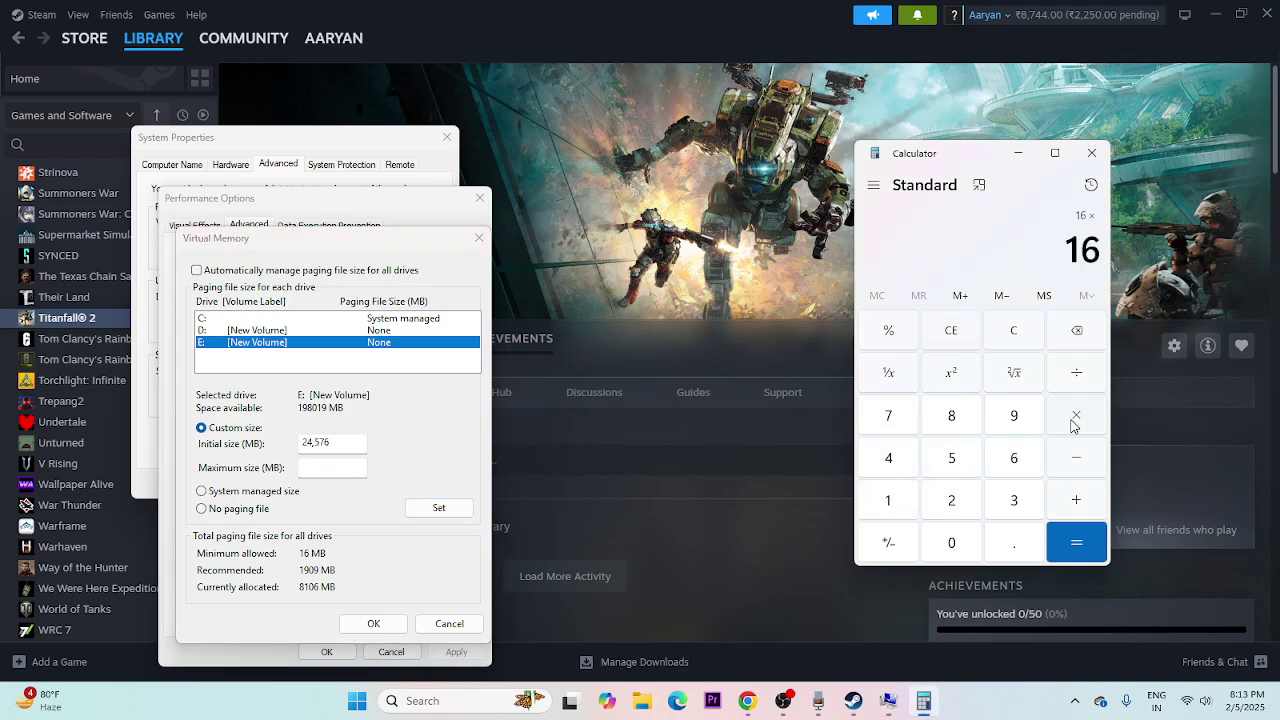
click(910, 497)
click(951, 542)
click(951, 500)
click(888, 457)
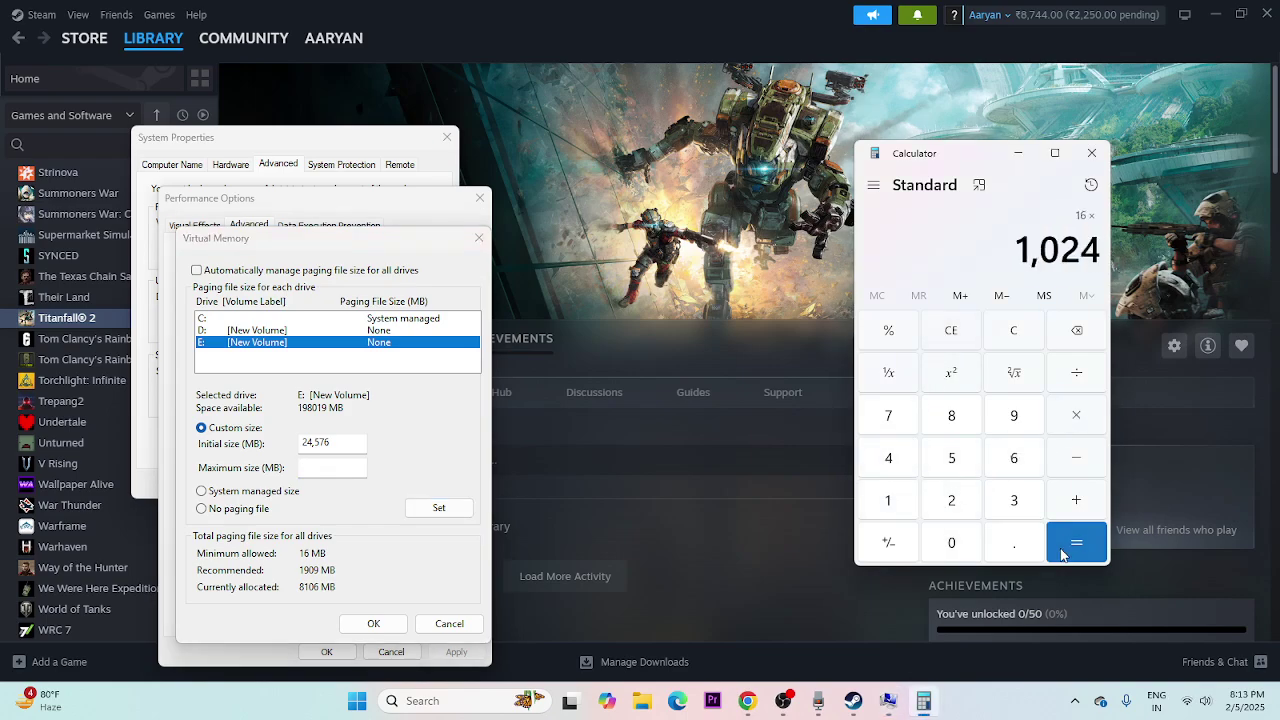
click(1076, 542)
- Multiply the calculated result by 3 and copy the product
click(1074, 412)
click(1014, 497)
key(Return)
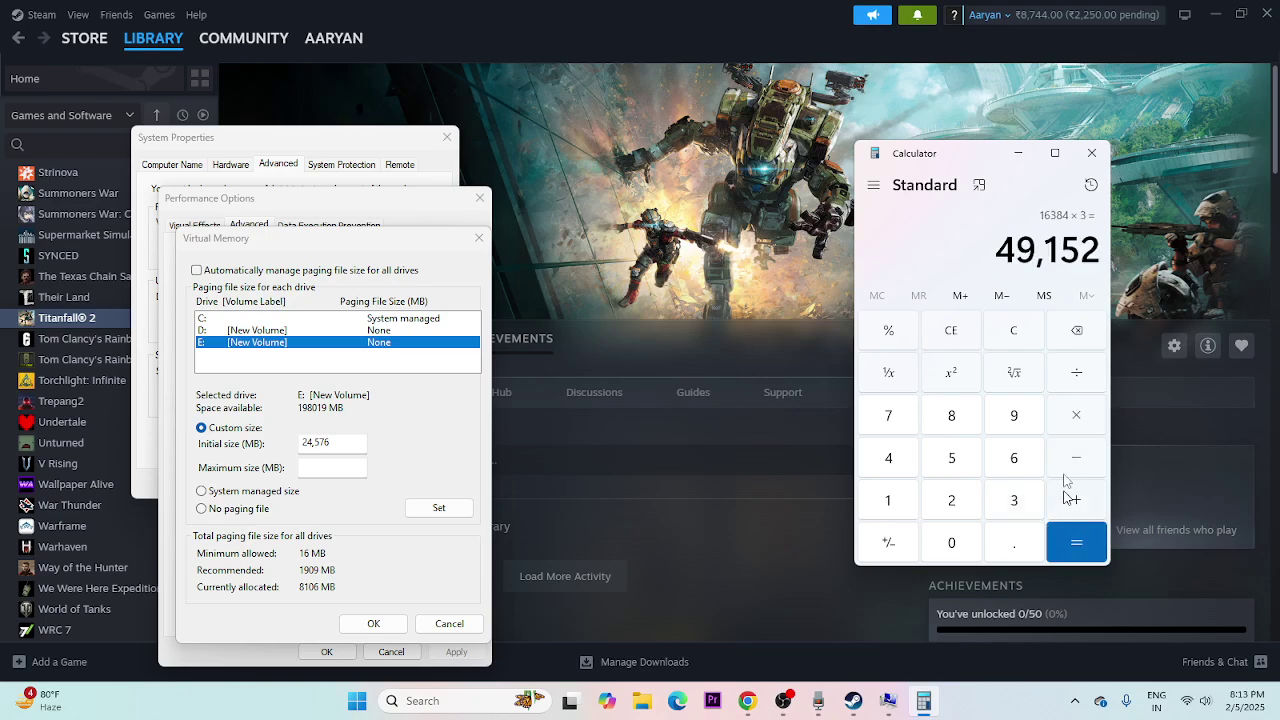
drag(1002, 244, 1098, 250)
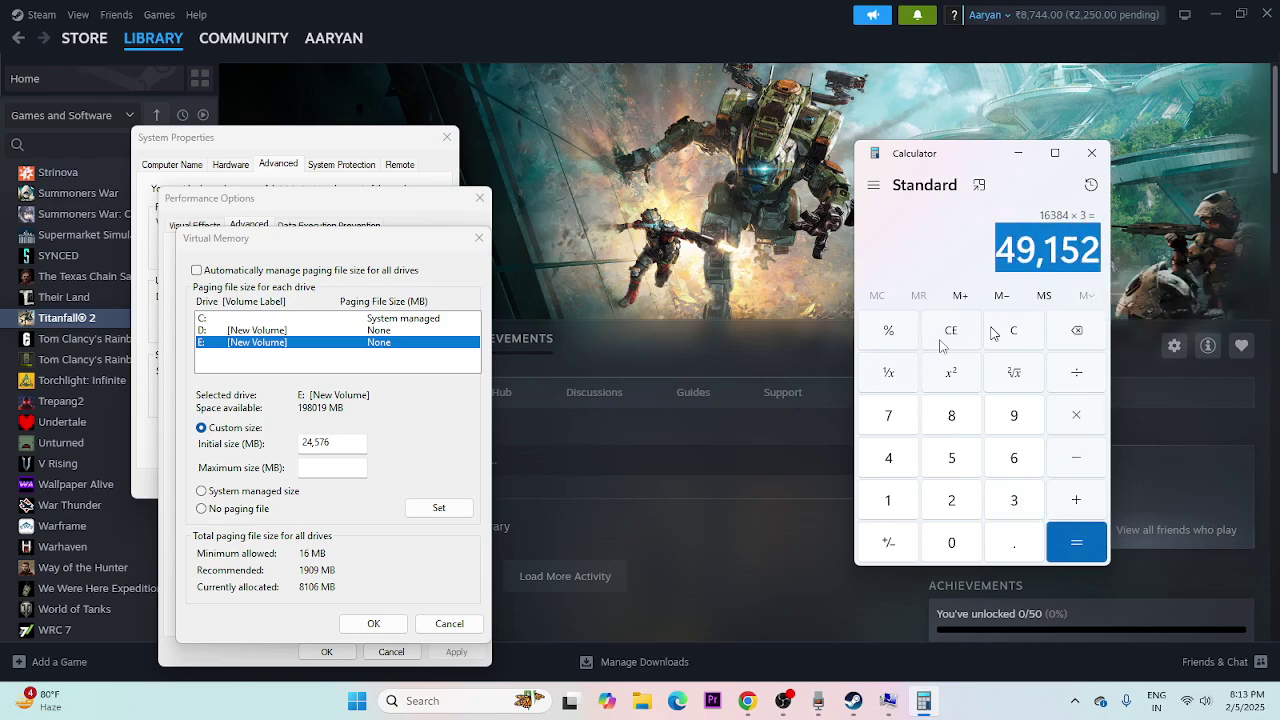
- Paste 49,152 as drive E:'s maximum paging file size in MB, accept the settings, and close the system dialogs and Calculator
right_click(340, 467)
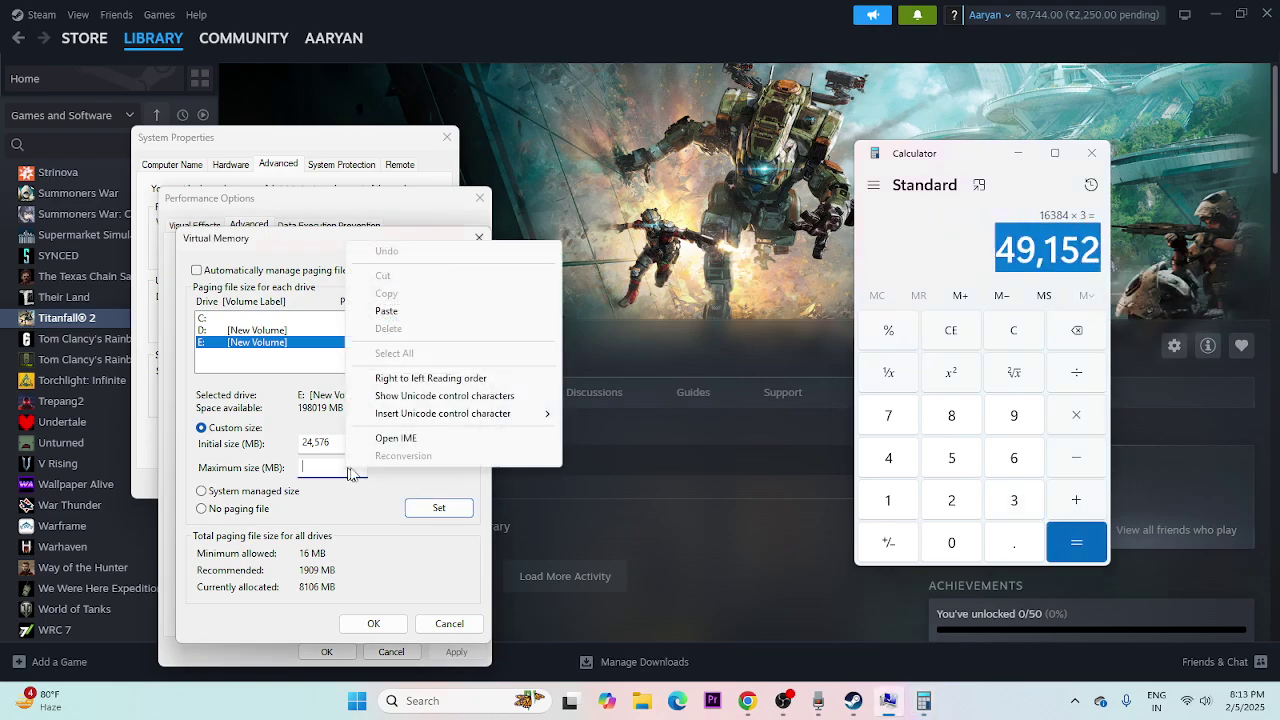
click(410, 305)
click(373, 623)
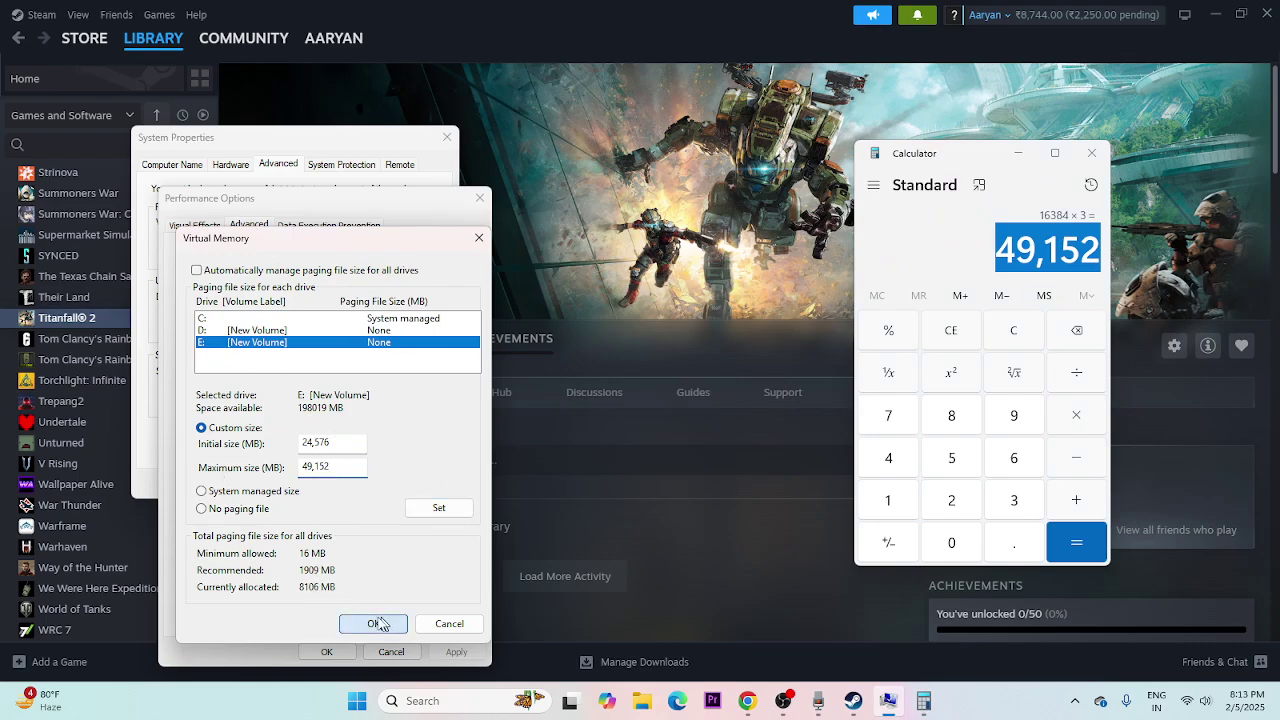
click(320, 651)
click(447, 137)
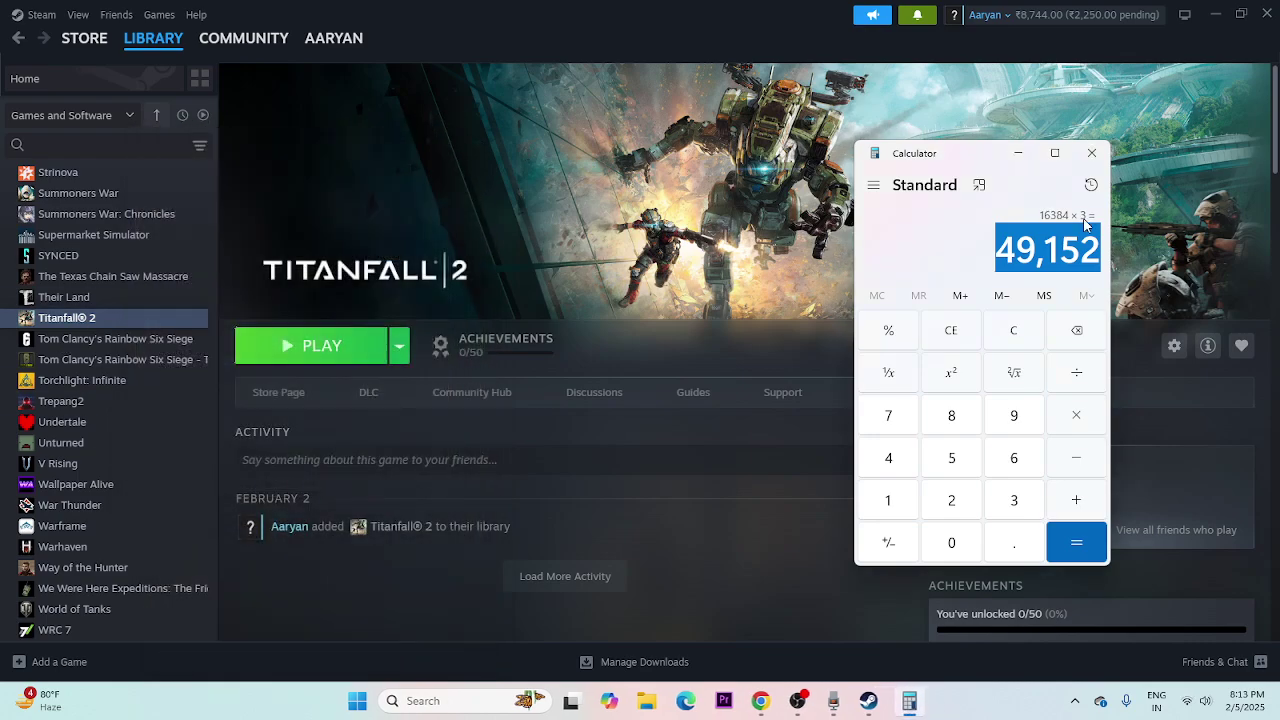
click(1089, 155)
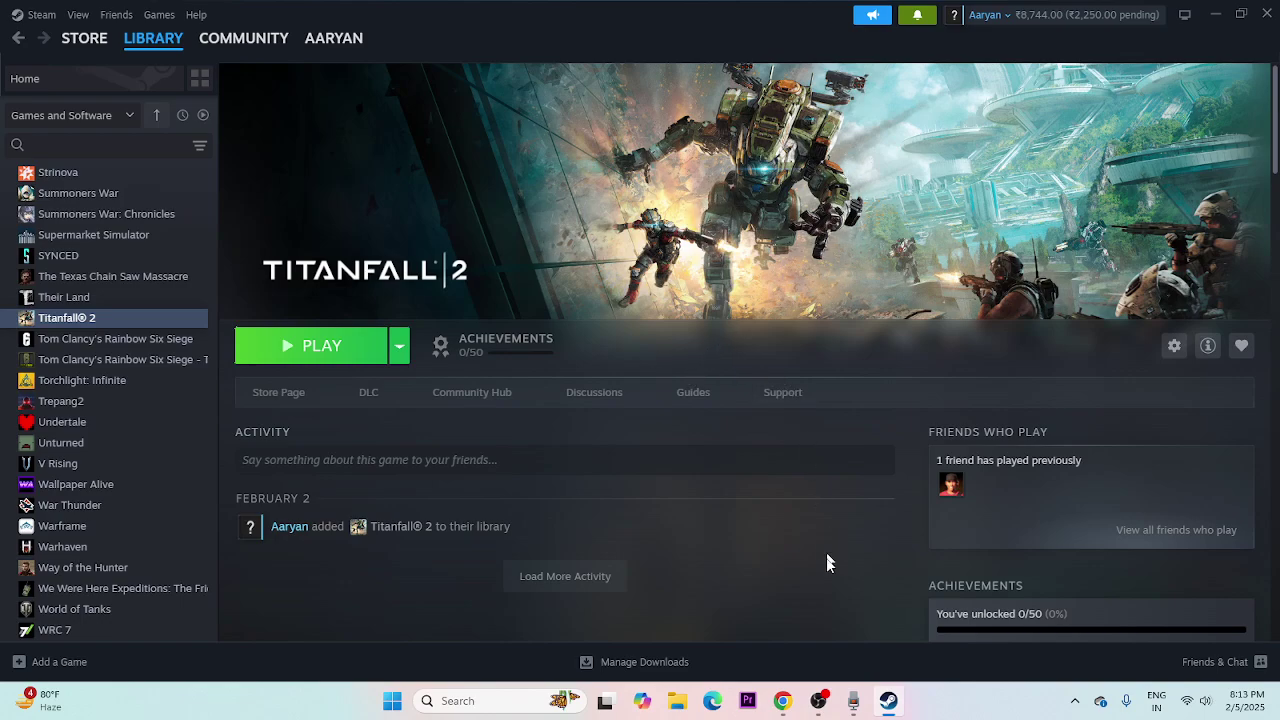
- Switch to the NVIDIA drivers page in Chrome and review the product types offered in Manual Driver Search, keeping GeForce
click(782, 700)
click(318, 16)
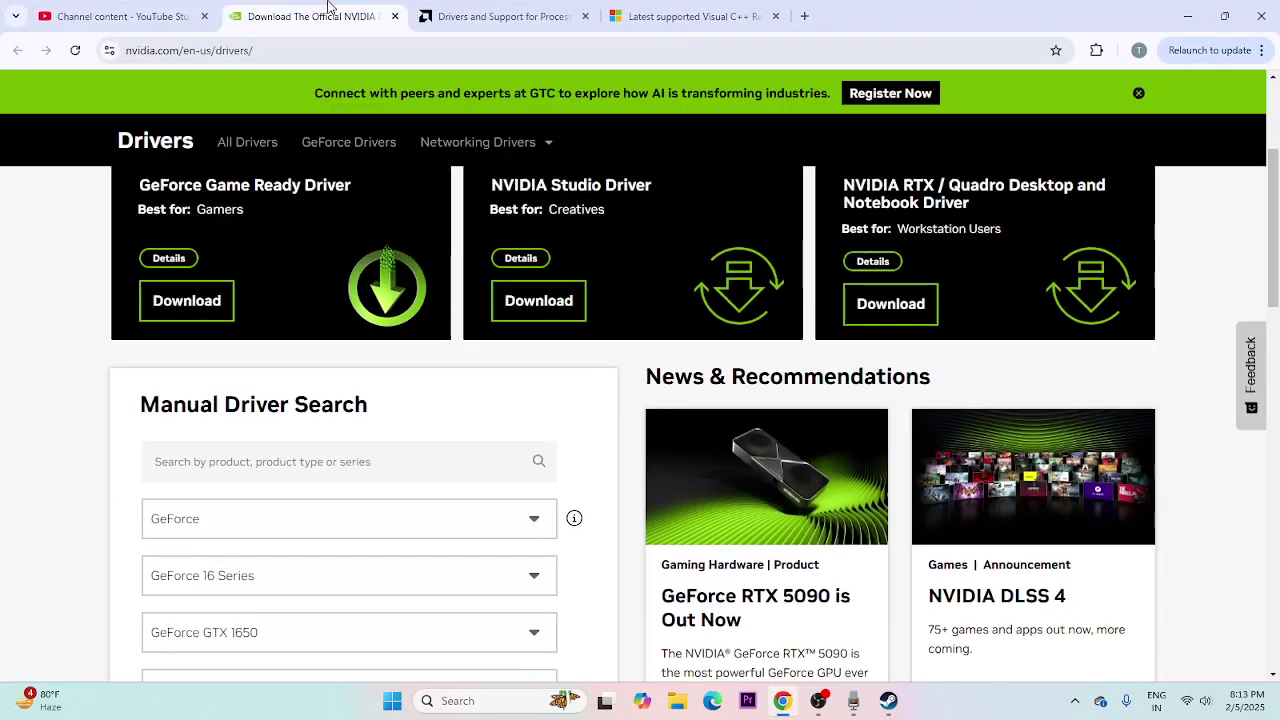
scroll(1250, 270, down, 2)
scroll(1265, 263, down, 1)
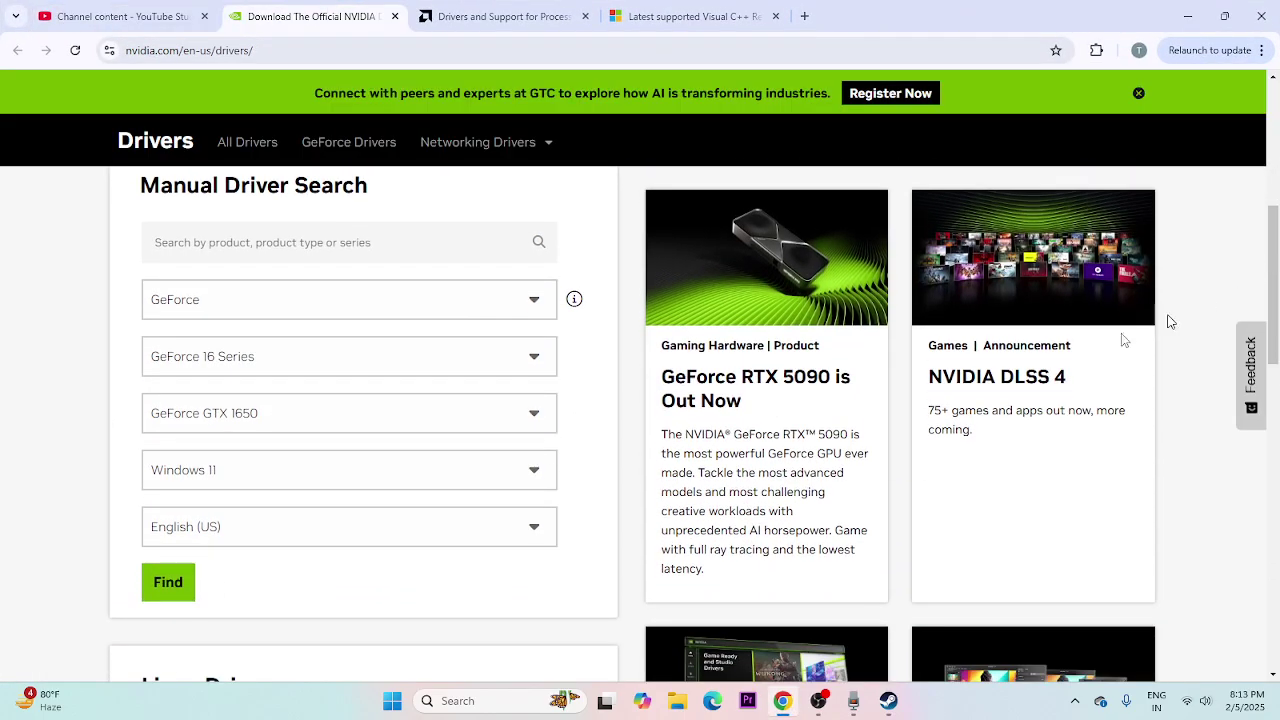
click(208, 300)
click(226, 309)
click(212, 307)
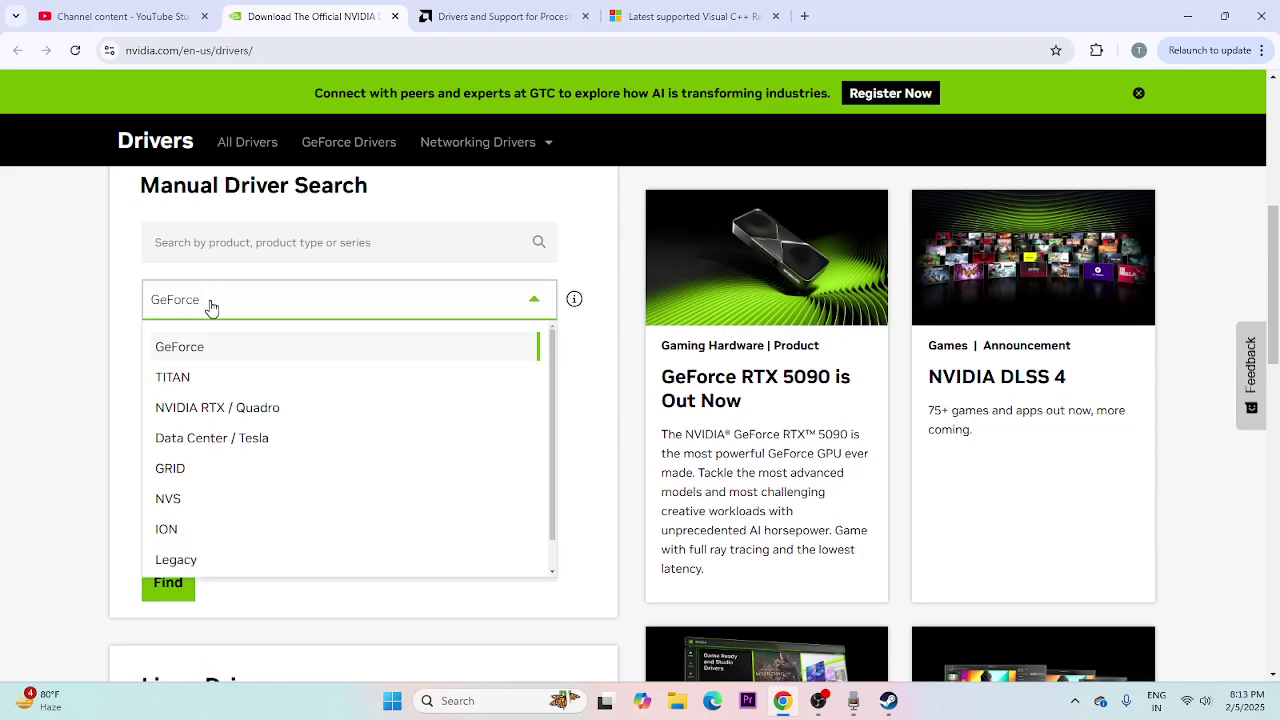
click(212, 307)
- Find drivers for the GeForce 16 Series GTX 1650 on Windows 11 and highlight the Game Ready Driver's version number
click(274, 363)
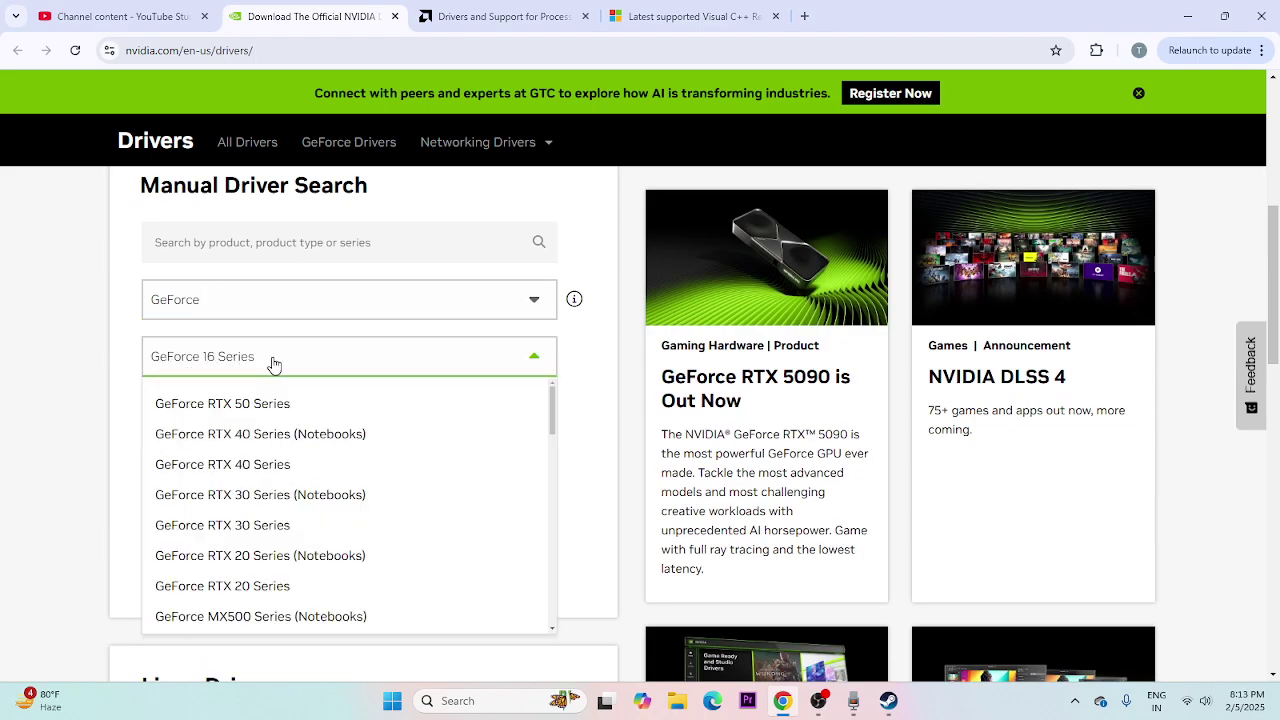
click(274, 363)
click(274, 416)
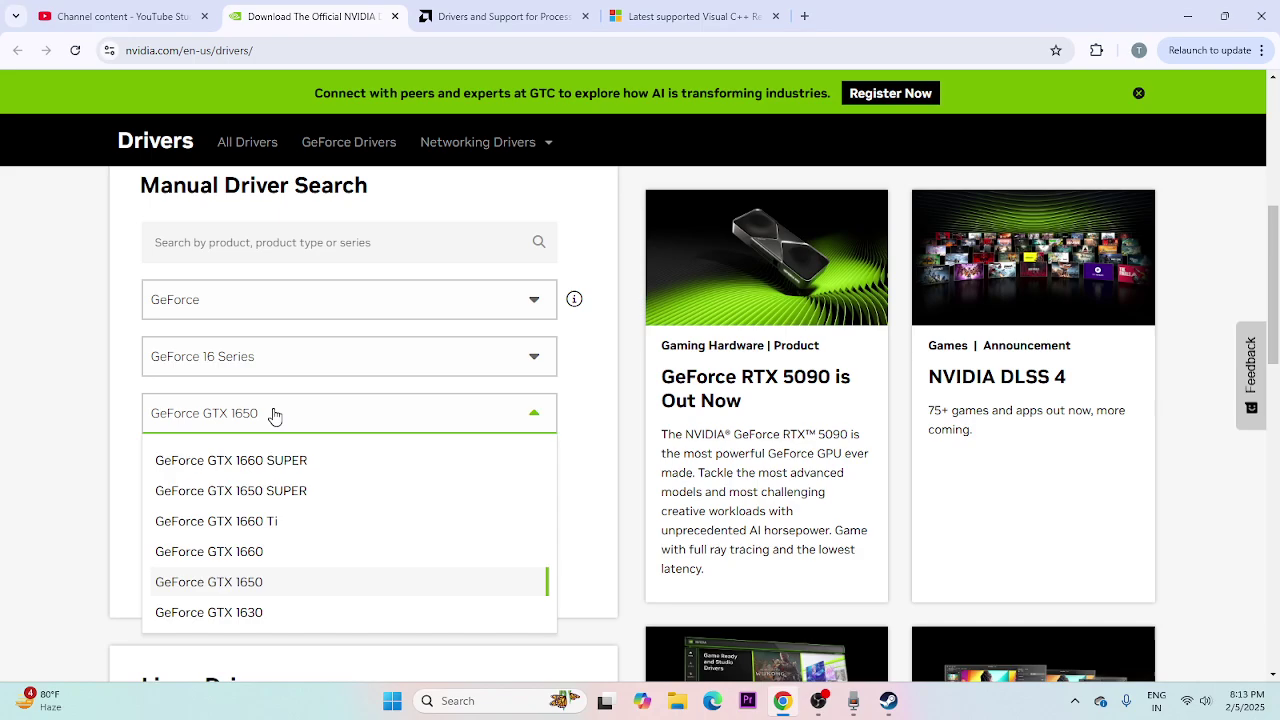
click(275, 416)
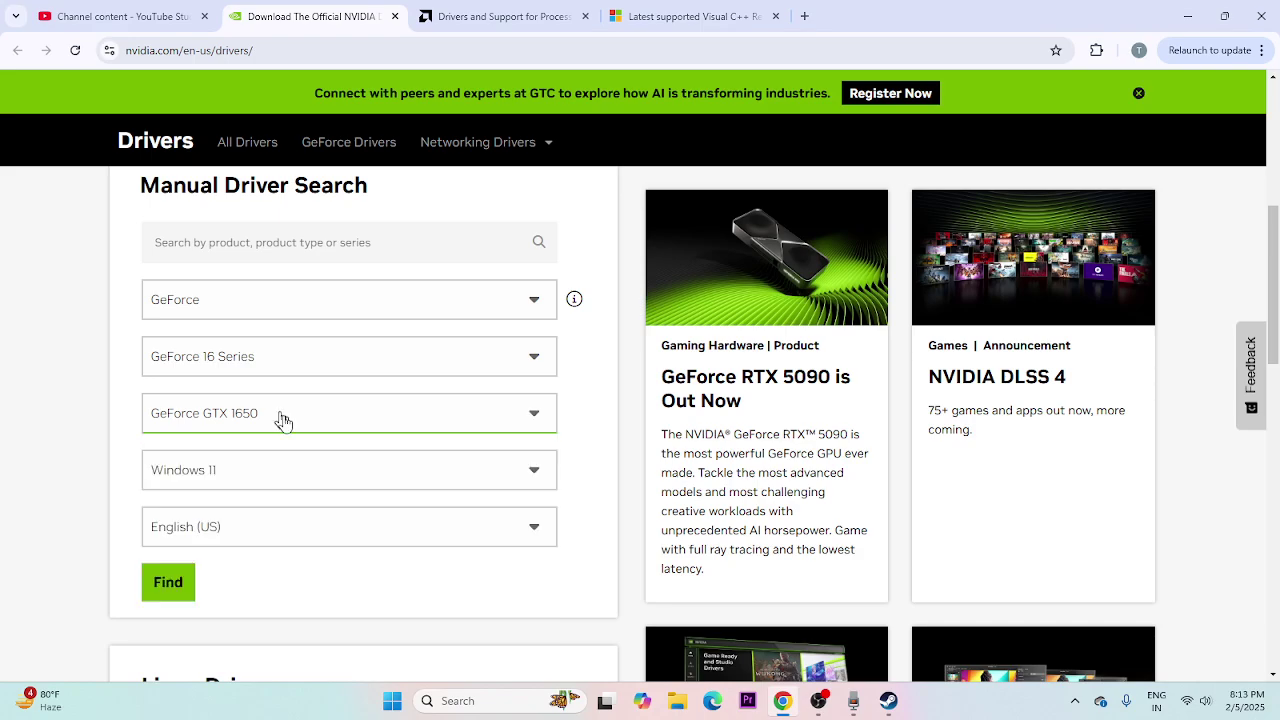
click(170, 584)
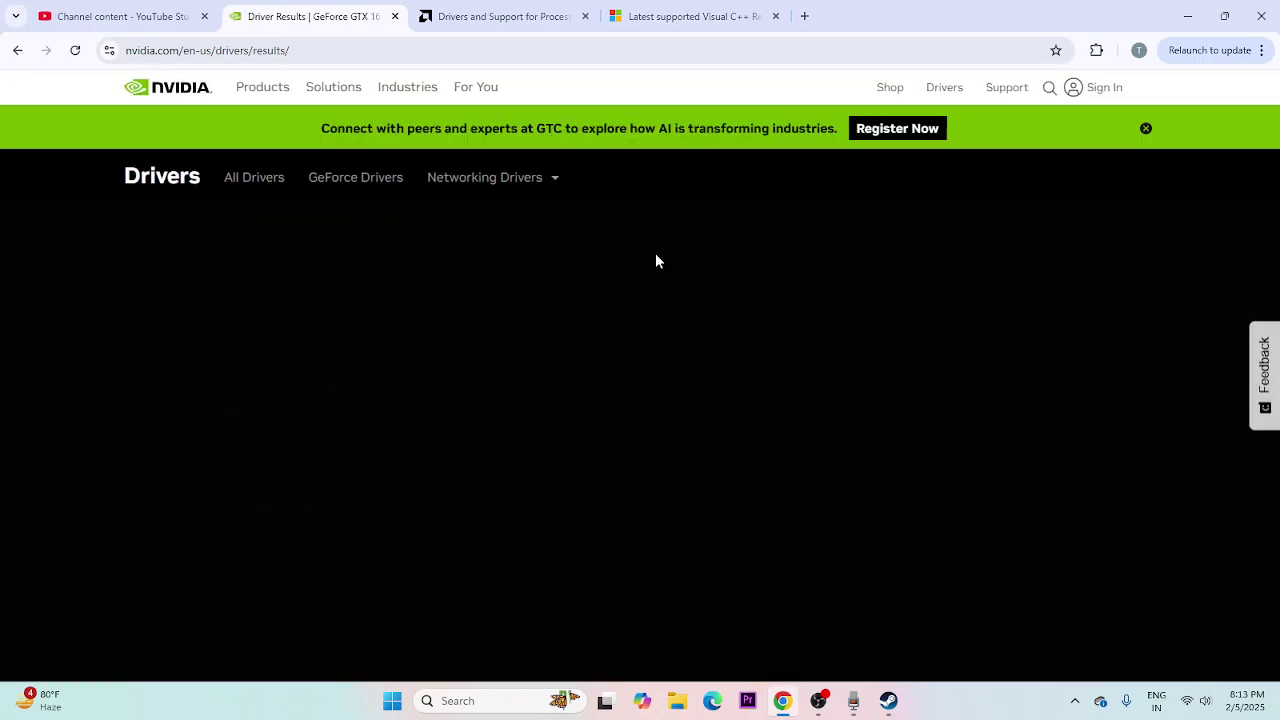
scroll(466, 277, down, 3)
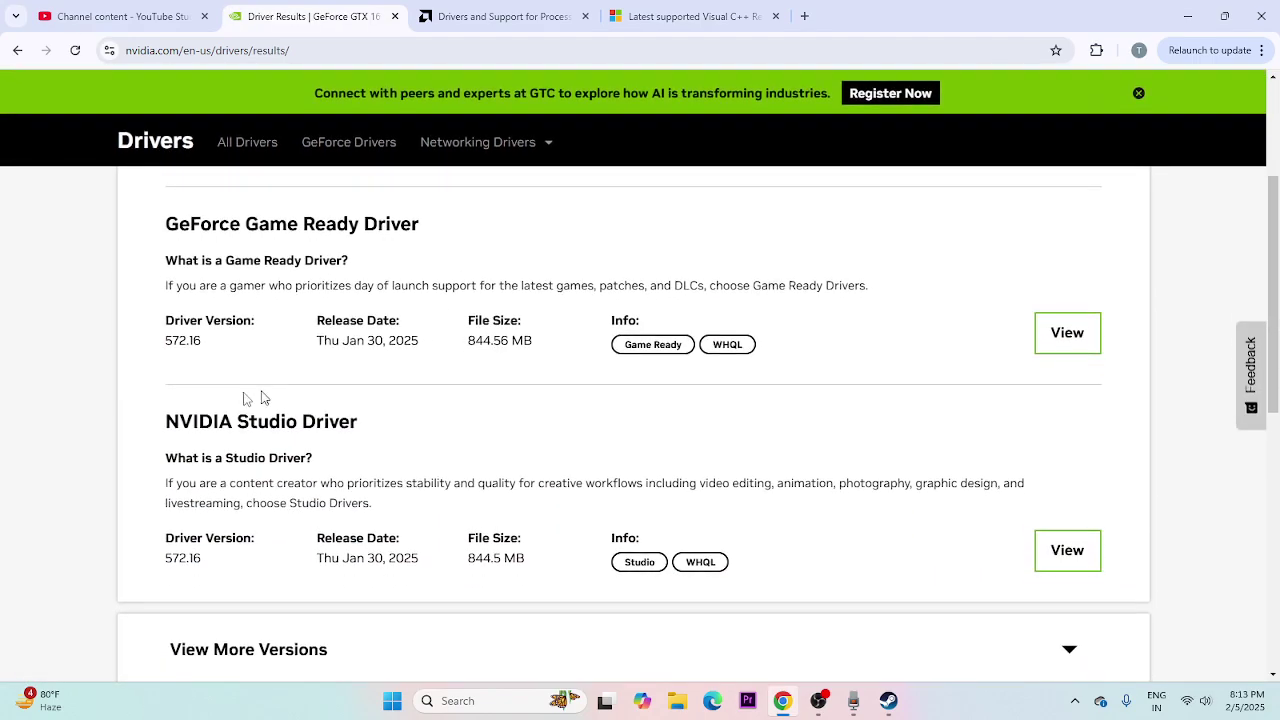
drag(166, 338, 205, 348)
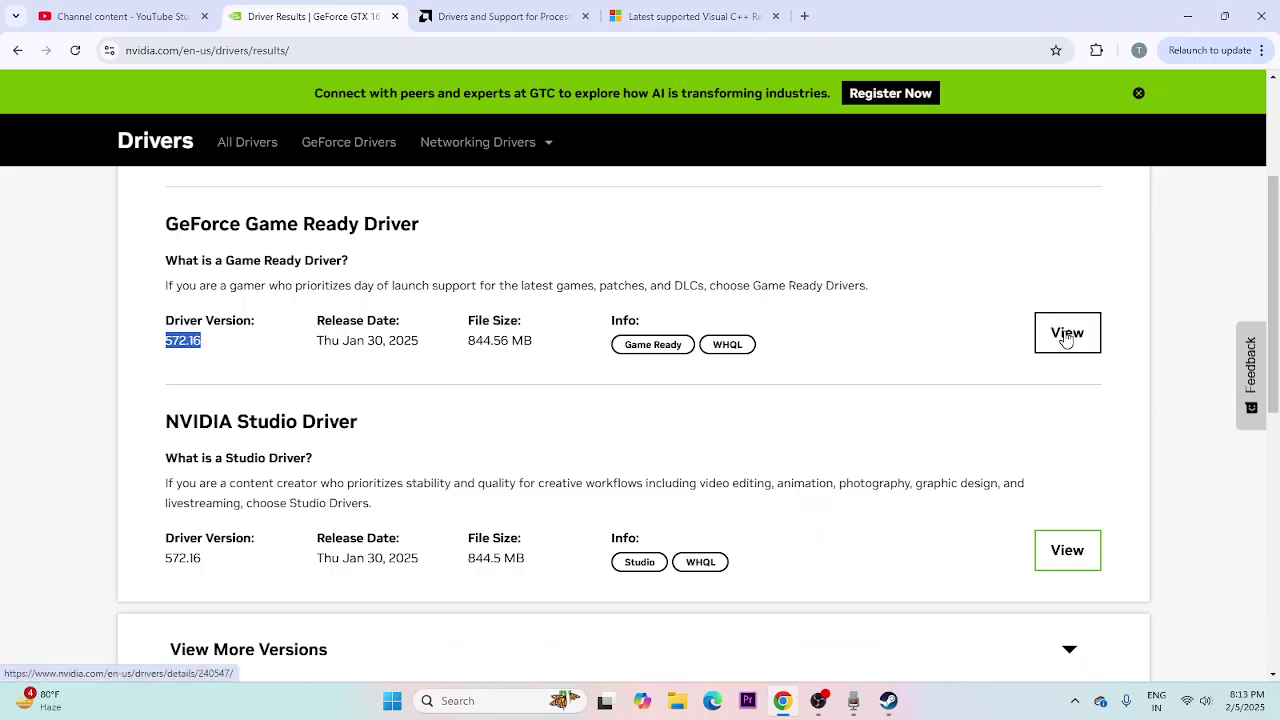
- Look up drivers on AMD's support page for Graphics, Radeon RX, Radeon RX 5000 Series, AMD Radeon RX 5700
click(545, 17)
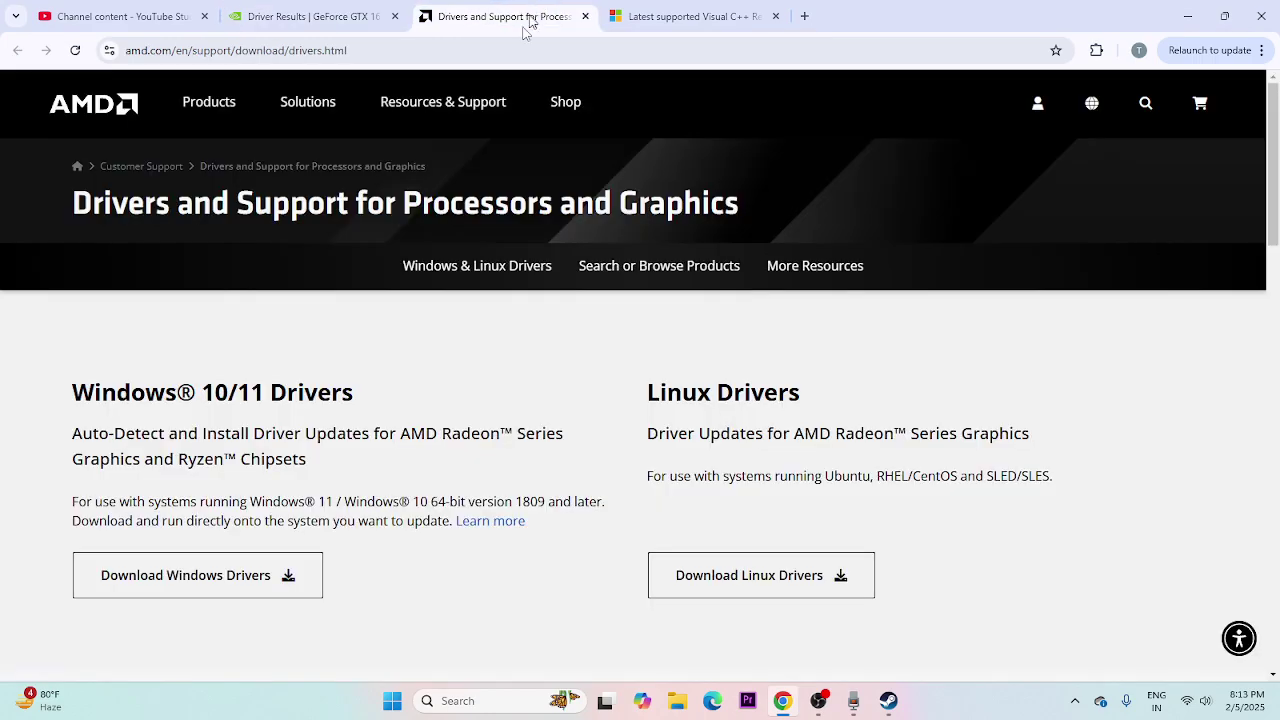
scroll(313, 338, down, 2)
scroll(313, 338, down, 5)
click(152, 285)
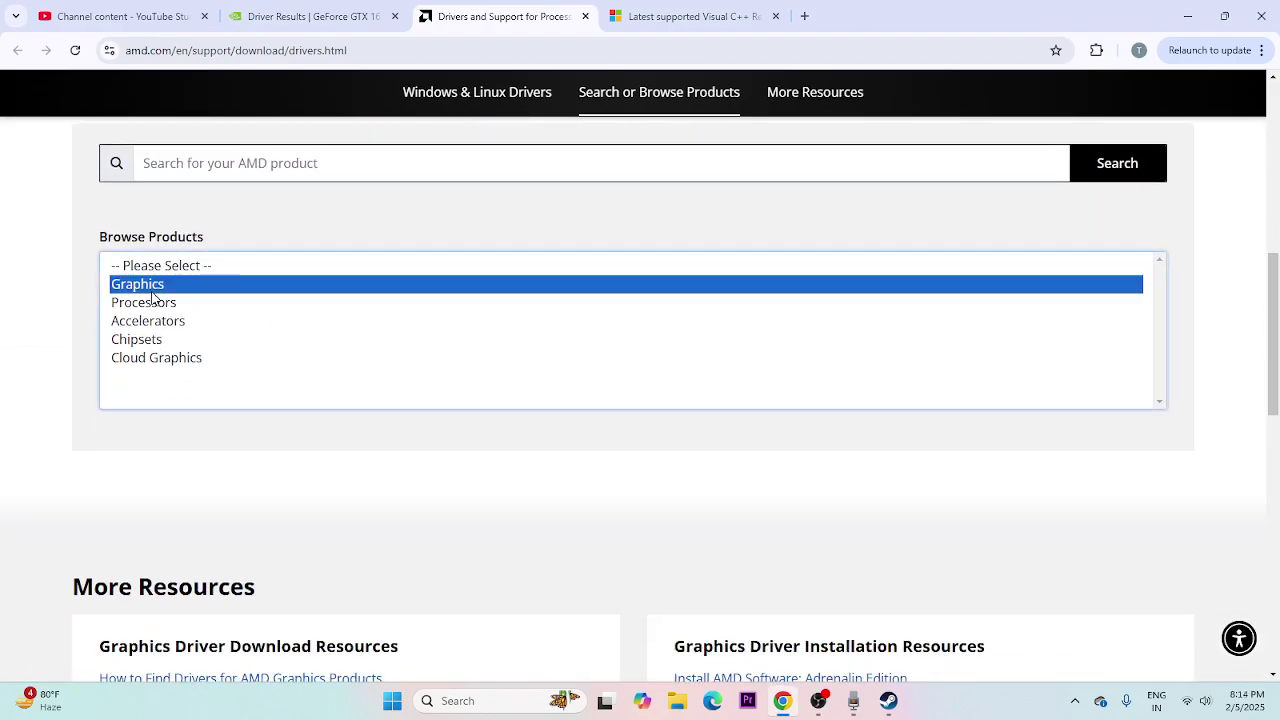
click(143, 359)
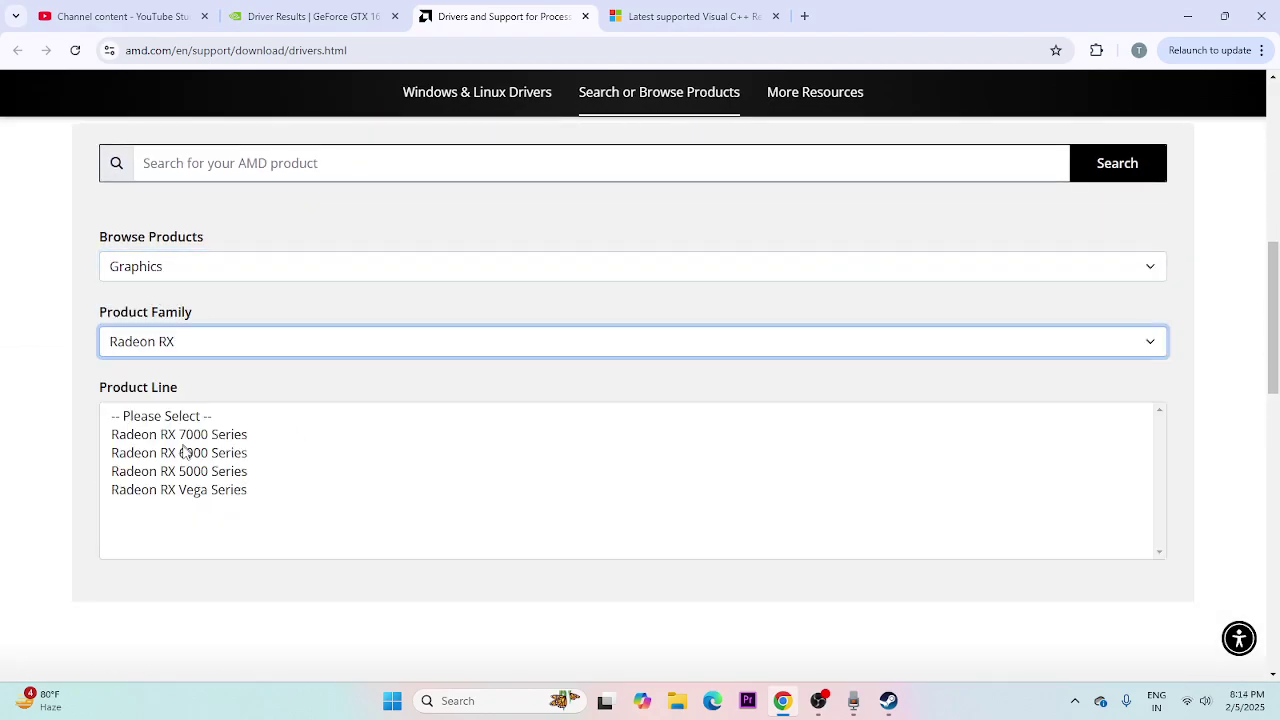
click(179, 471)
scroll(250, 380, down, 2)
click(238, 386)
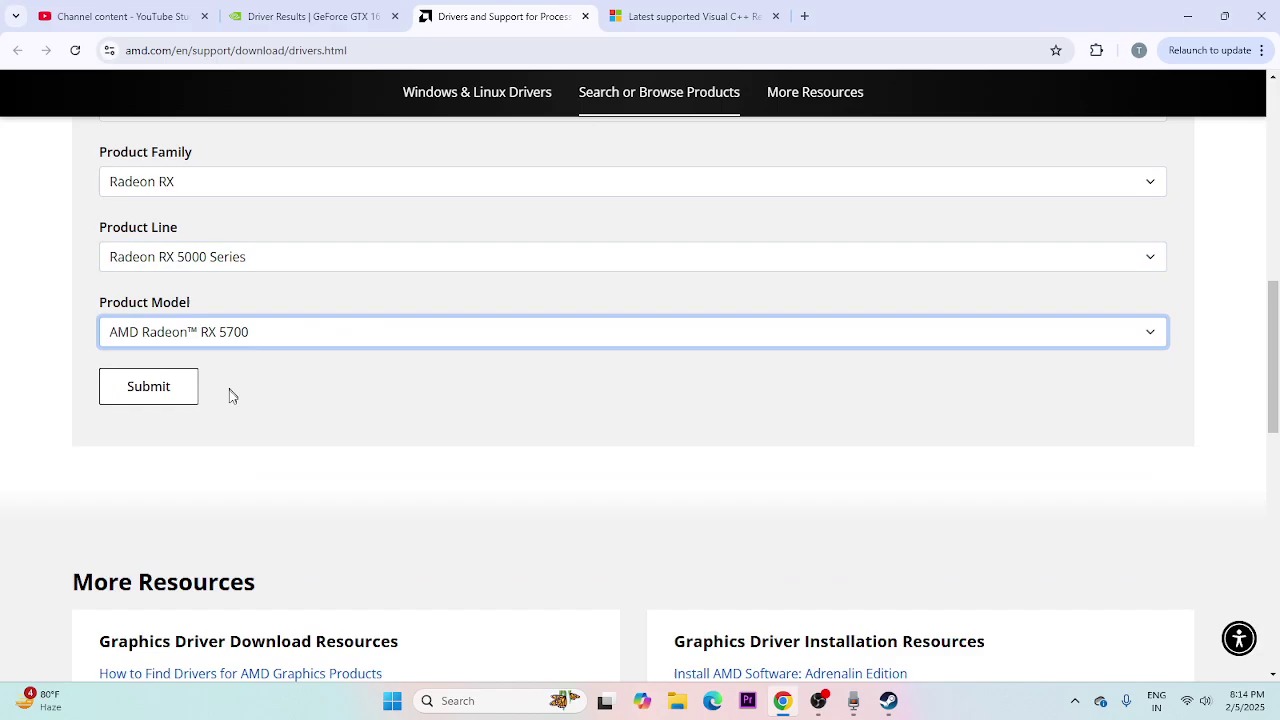
click(148, 396)
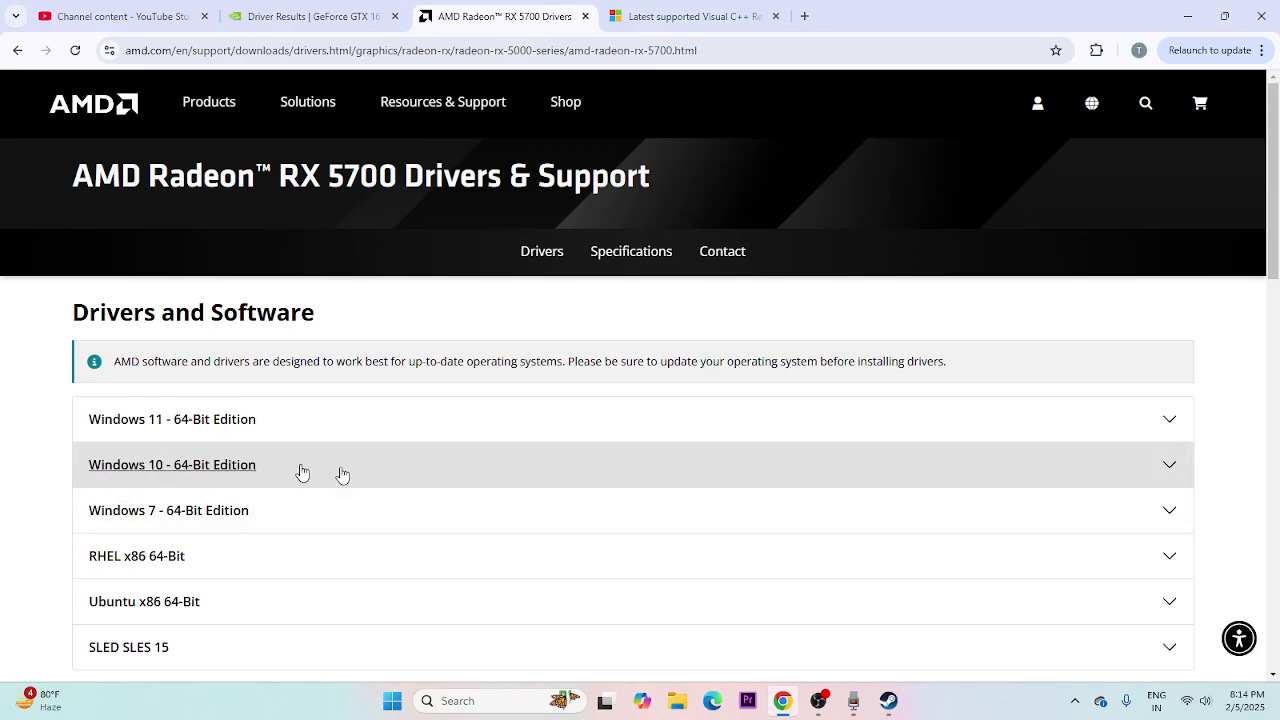
- Examine the X86 and X64 download links on Microsoft's latest supported Visual C++ Redistributable page
click(690, 16)
drag(742, 275, 364, 231)
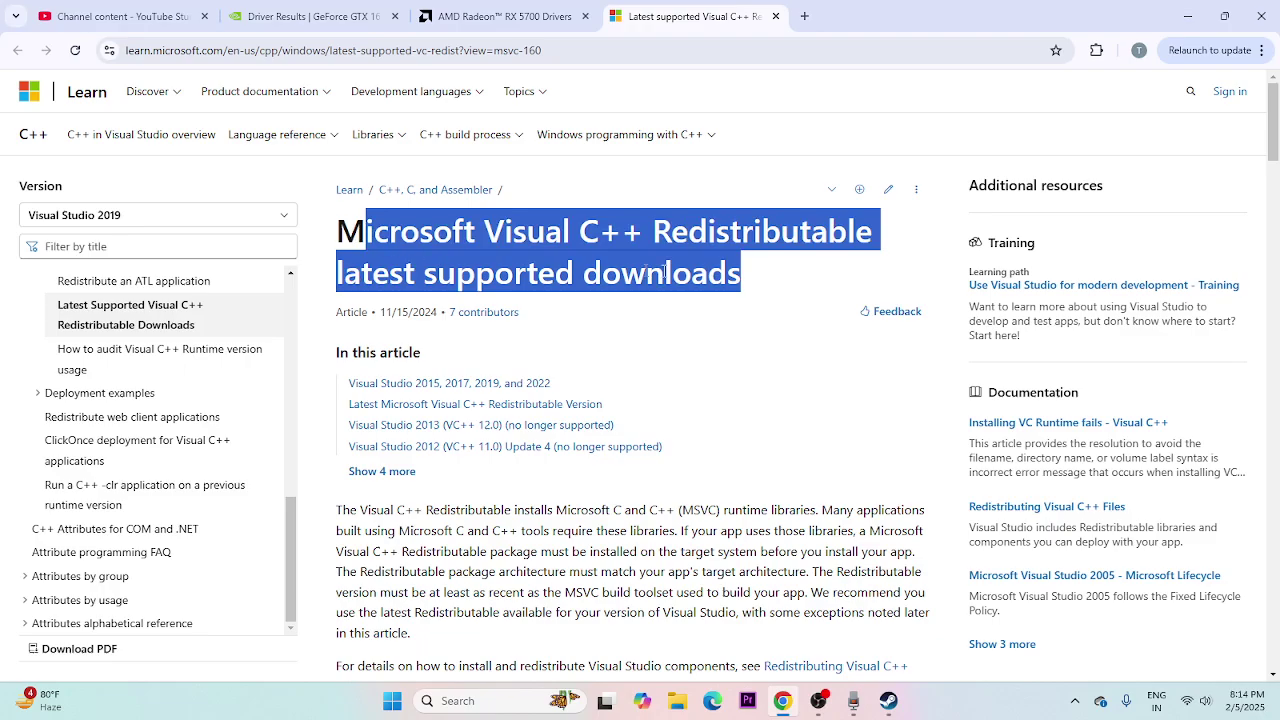
click(751, 280)
scroll(605, 232, down, 5)
scroll(605, 232, down, 4)
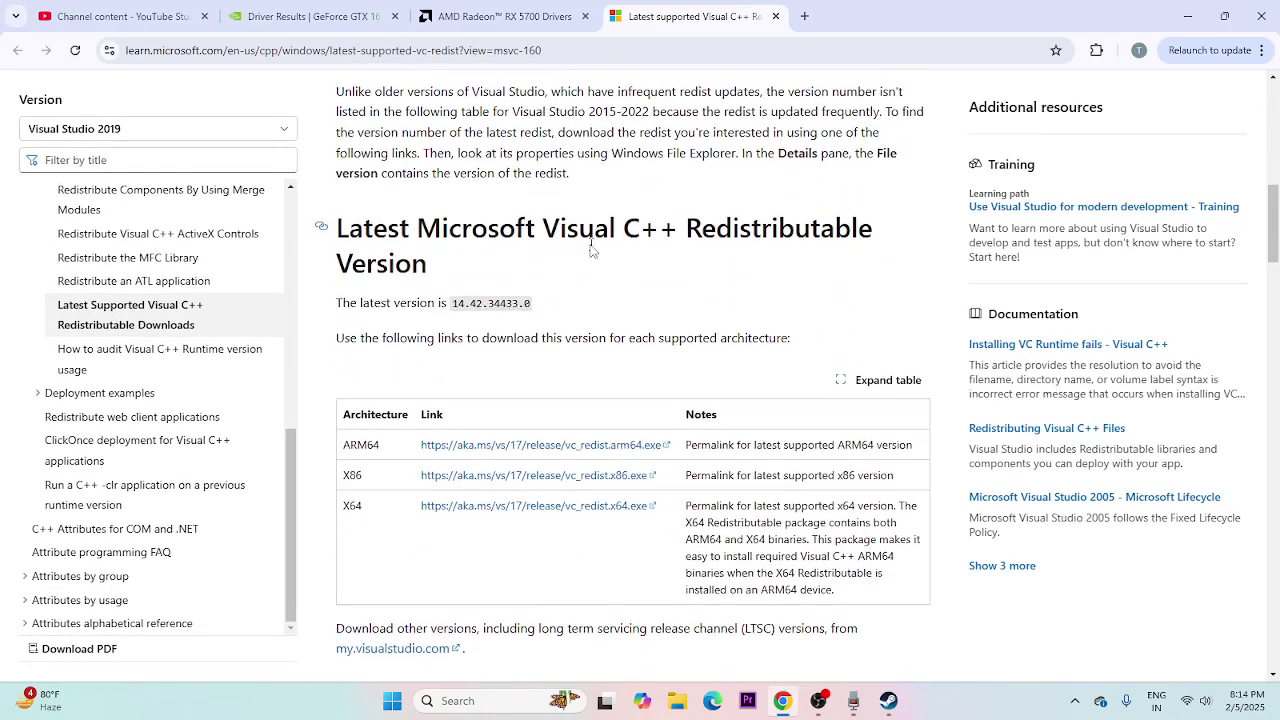
drag(348, 351, 372, 321)
click(372, 353)
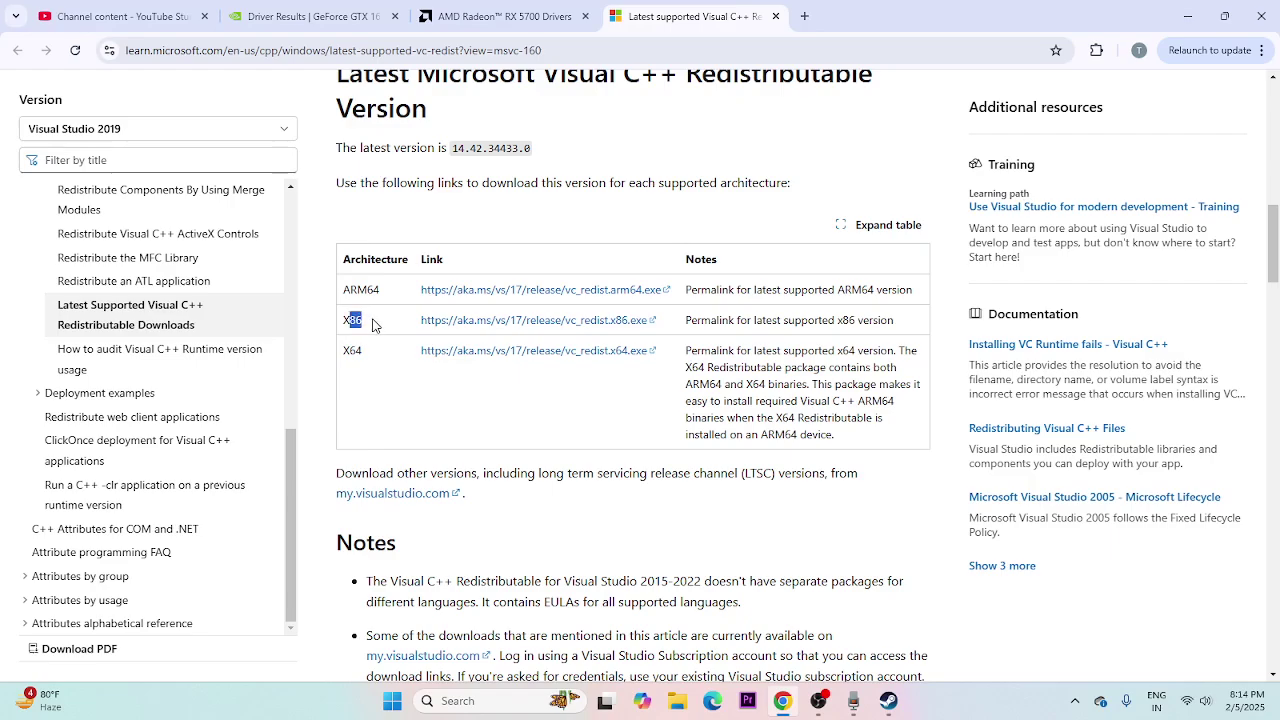
click(440, 408)
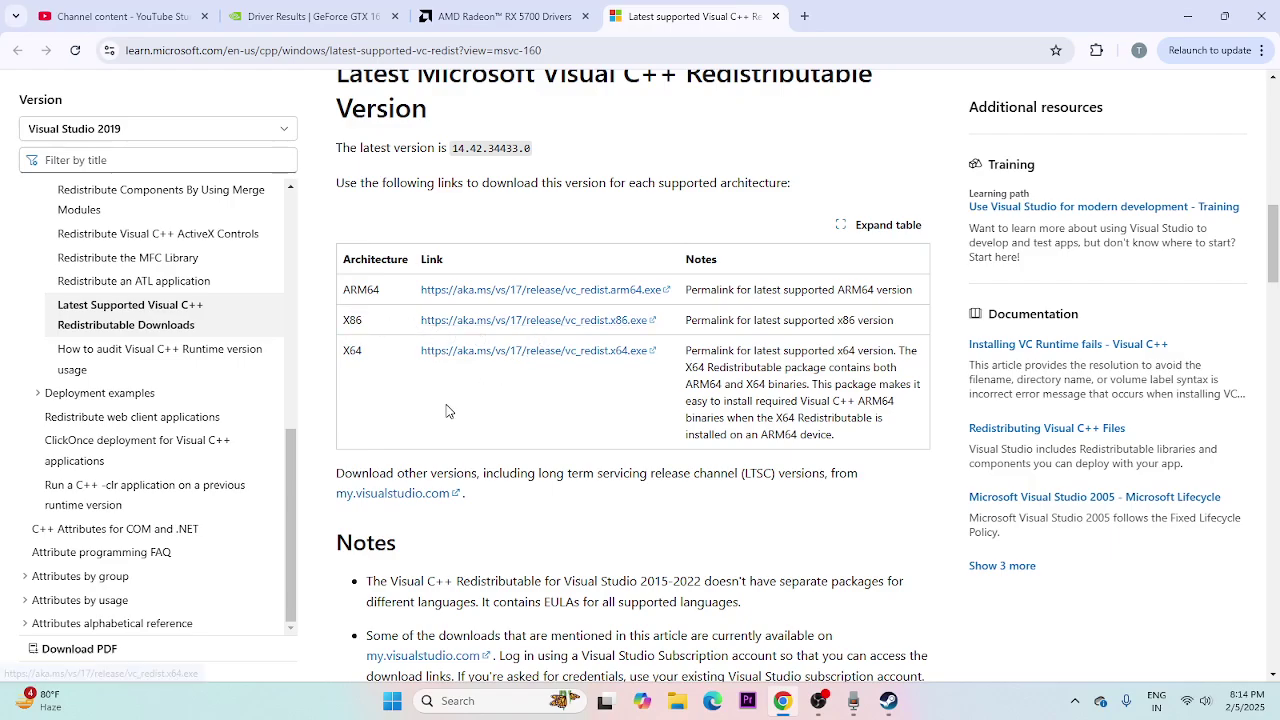
- Return to Steam, verify the integrity of Titanfall 2's installed files, and close its properties
click(197, 8)
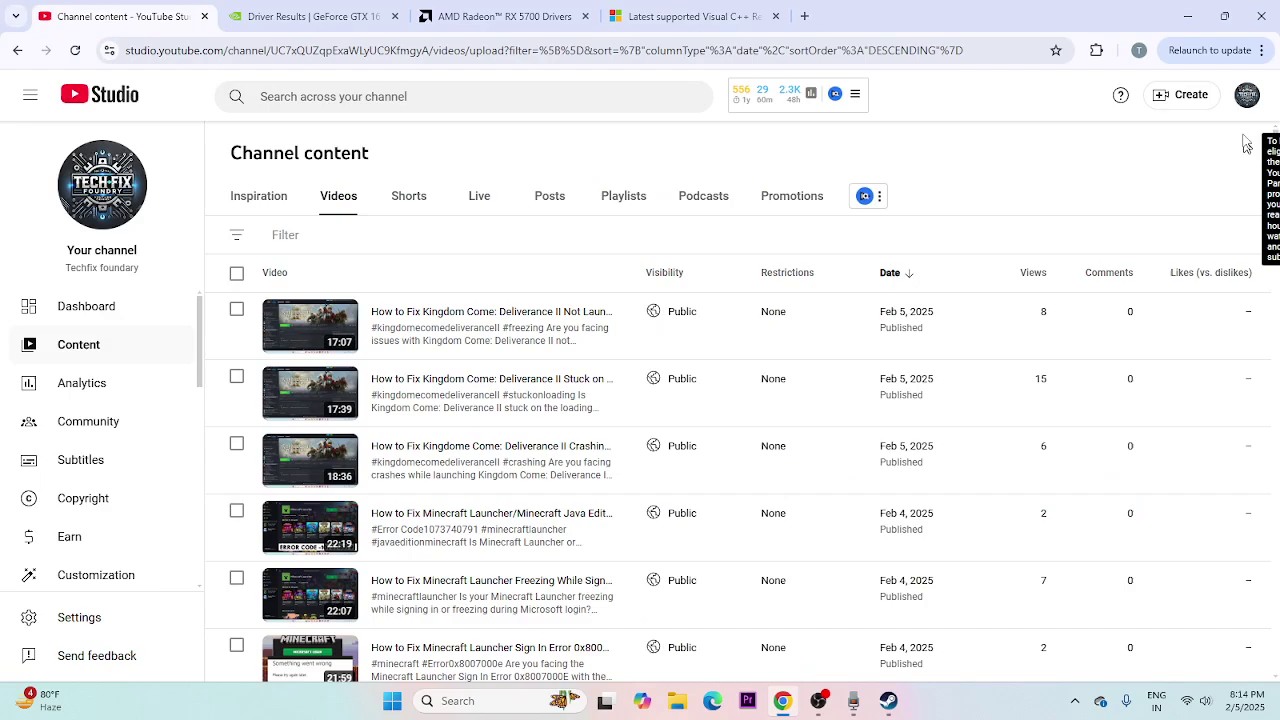
click(1187, 16)
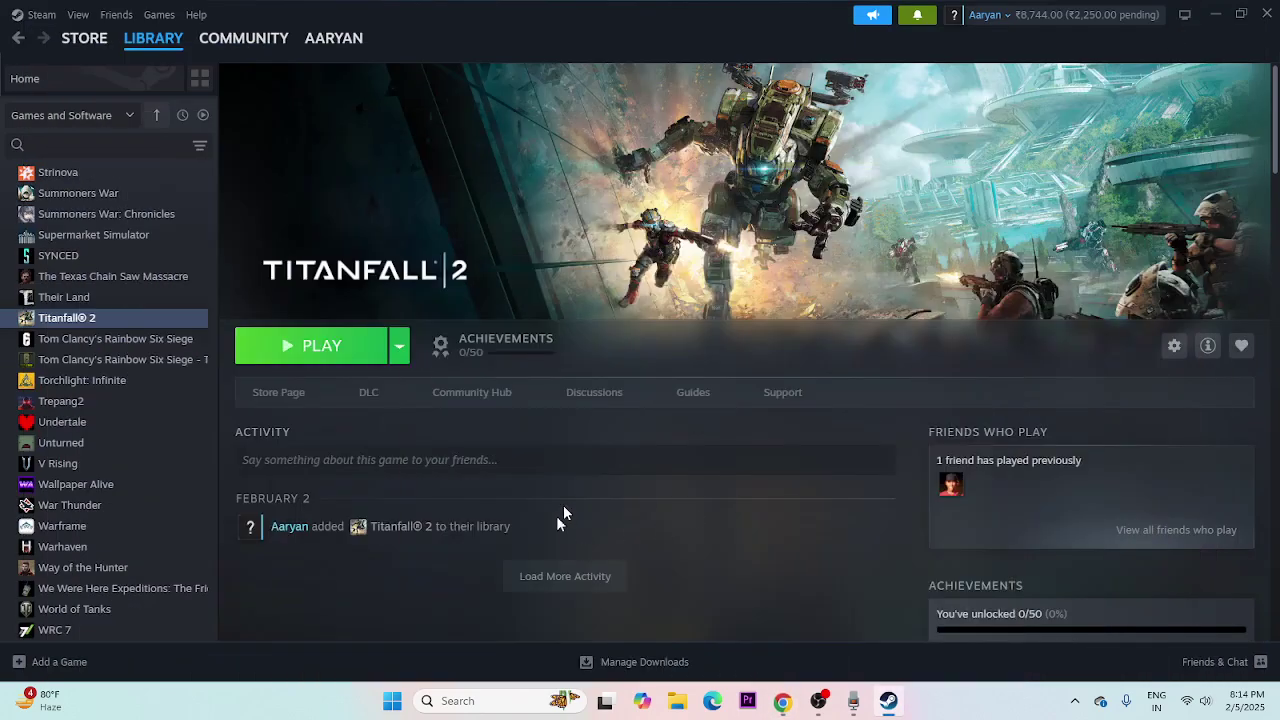
right_click(96, 319)
click(141, 445)
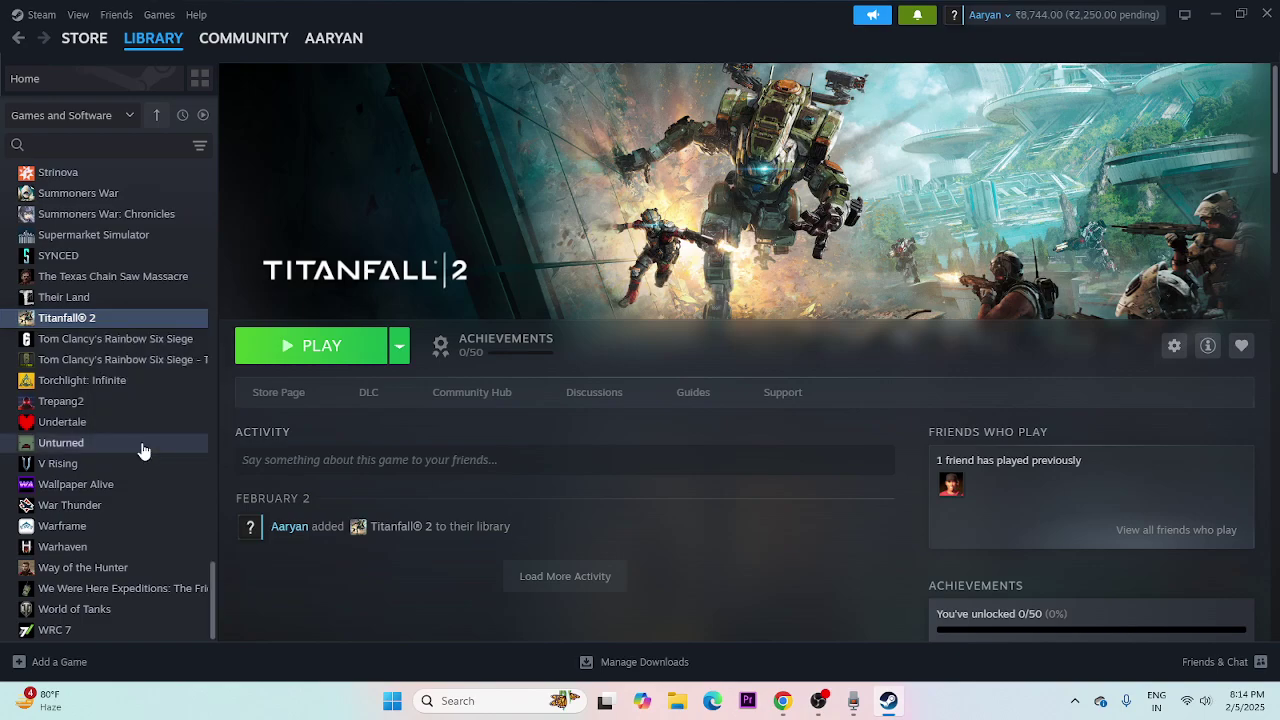
click(375, 240)
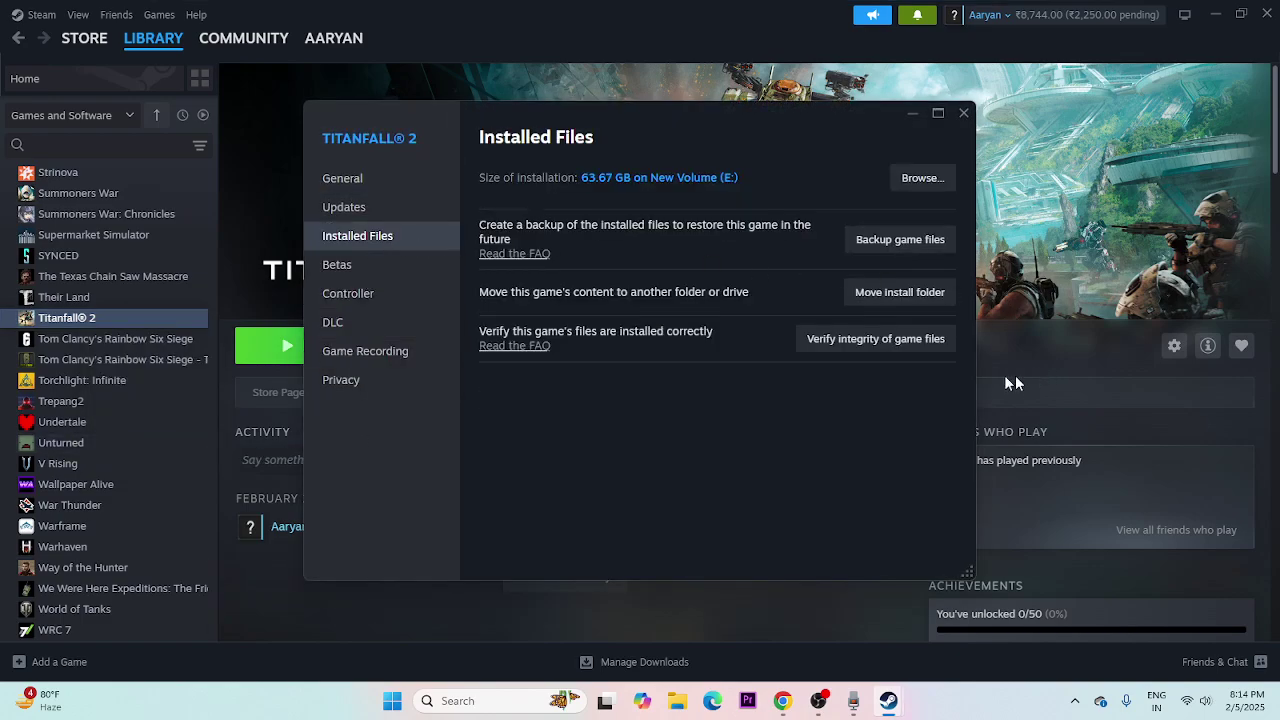
click(891, 348)
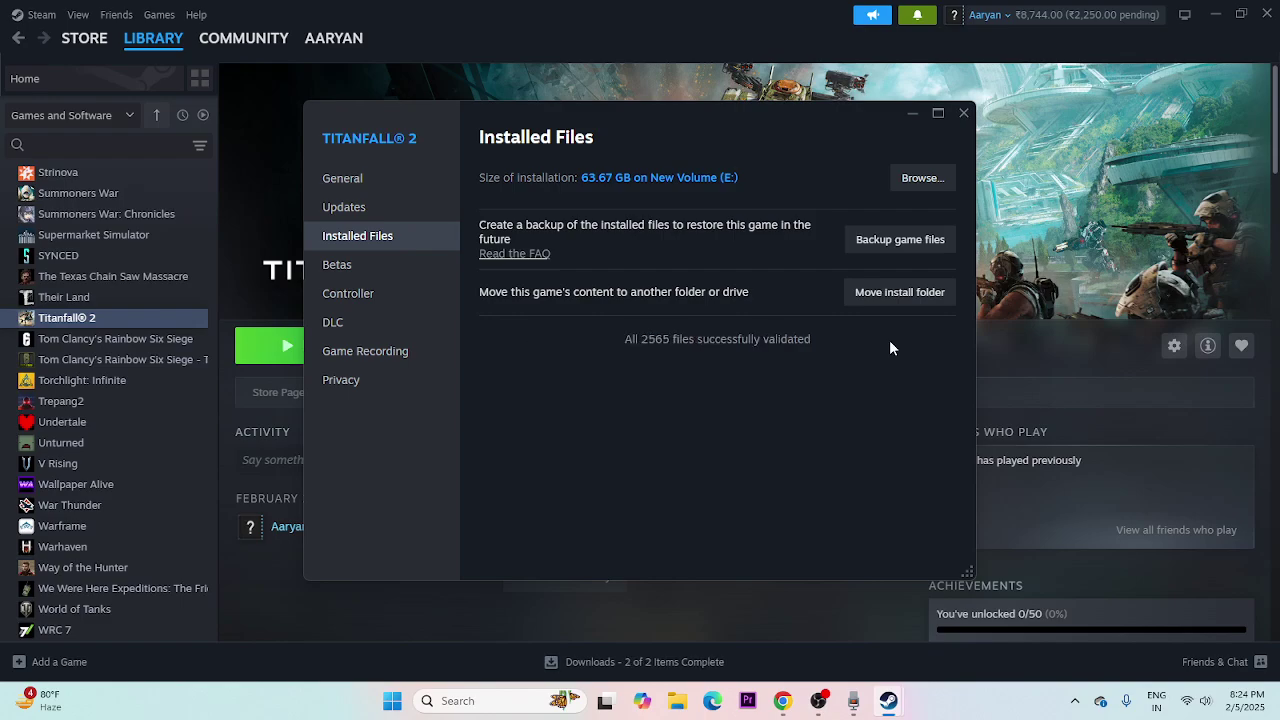
click(963, 113)
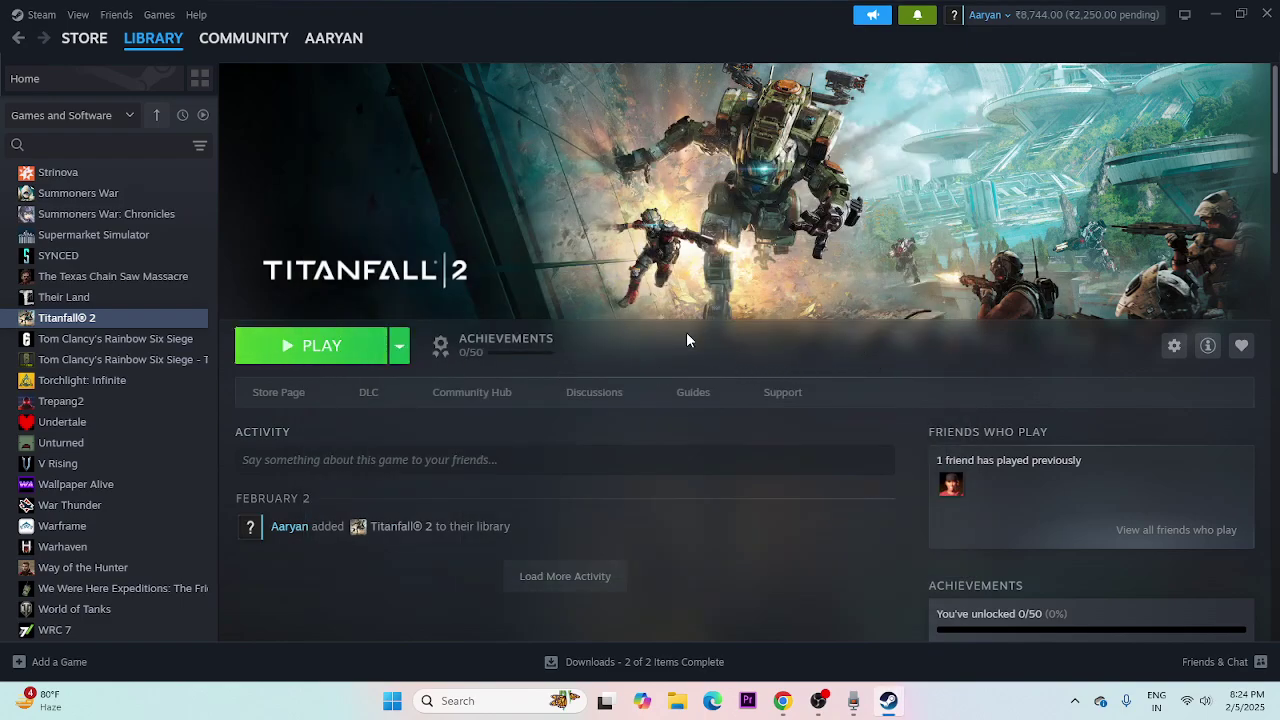
- Locate the Uninstall command among Titanfall 2's management options and dismiss the options without choosing it
right_click(72, 325)
mouse_move(120, 414)
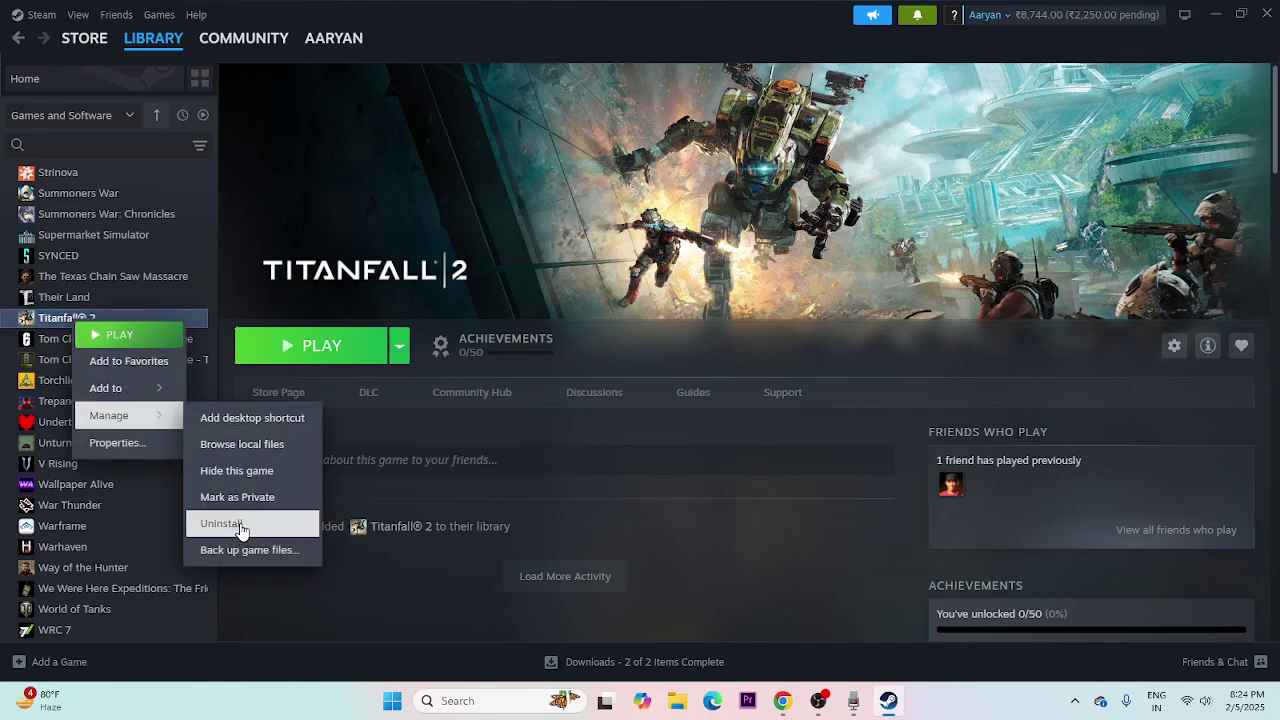
click(764, 350)
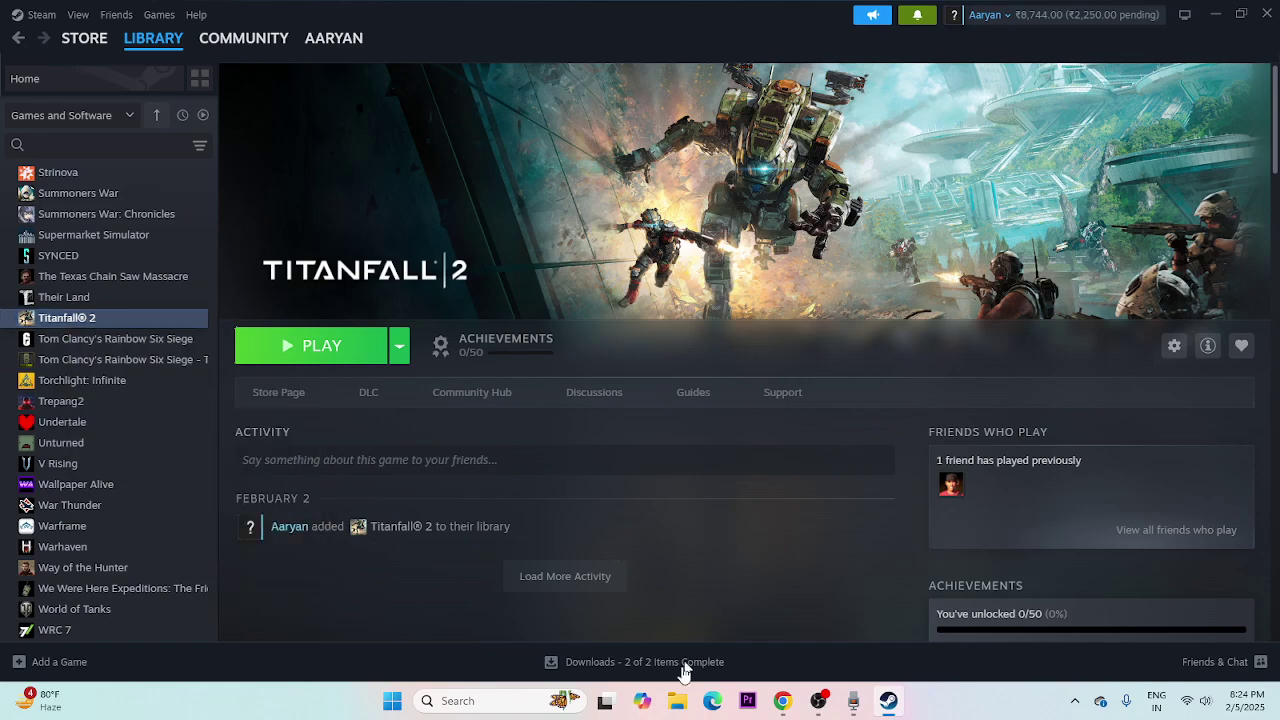
- View the computer's drives under This PC in File Explorer and close the window
click(673, 703)
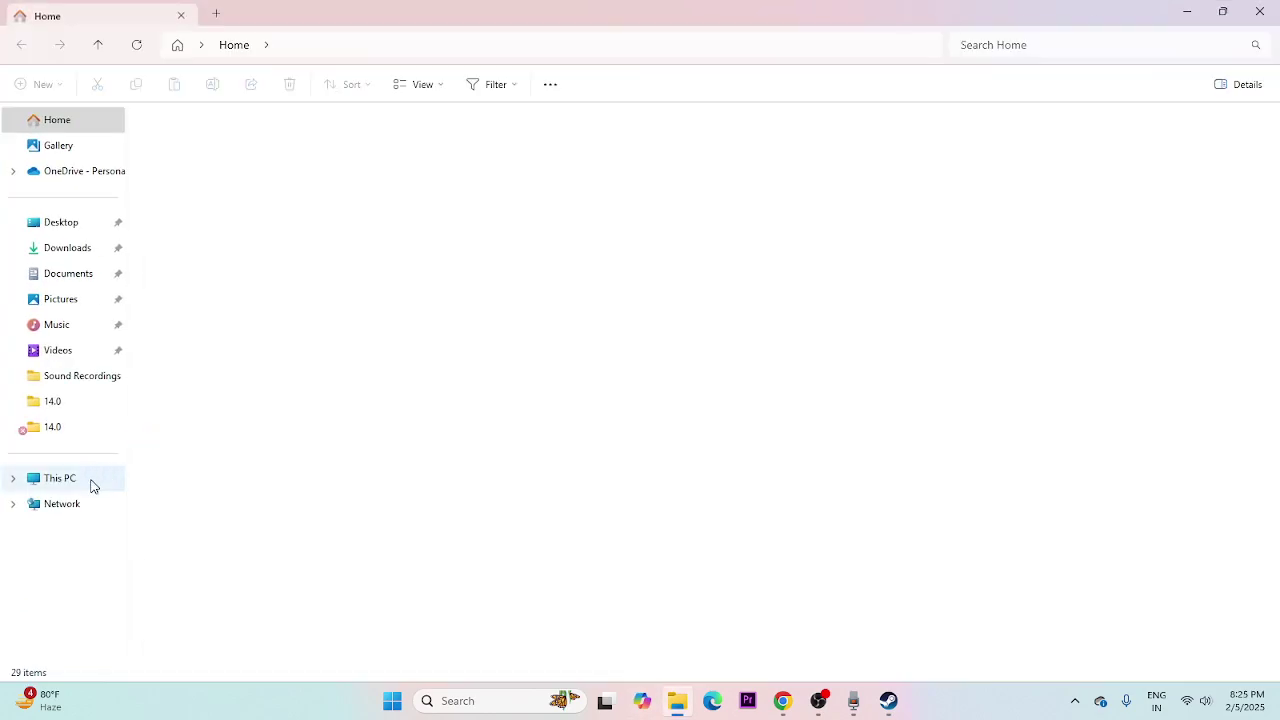
click(91, 485)
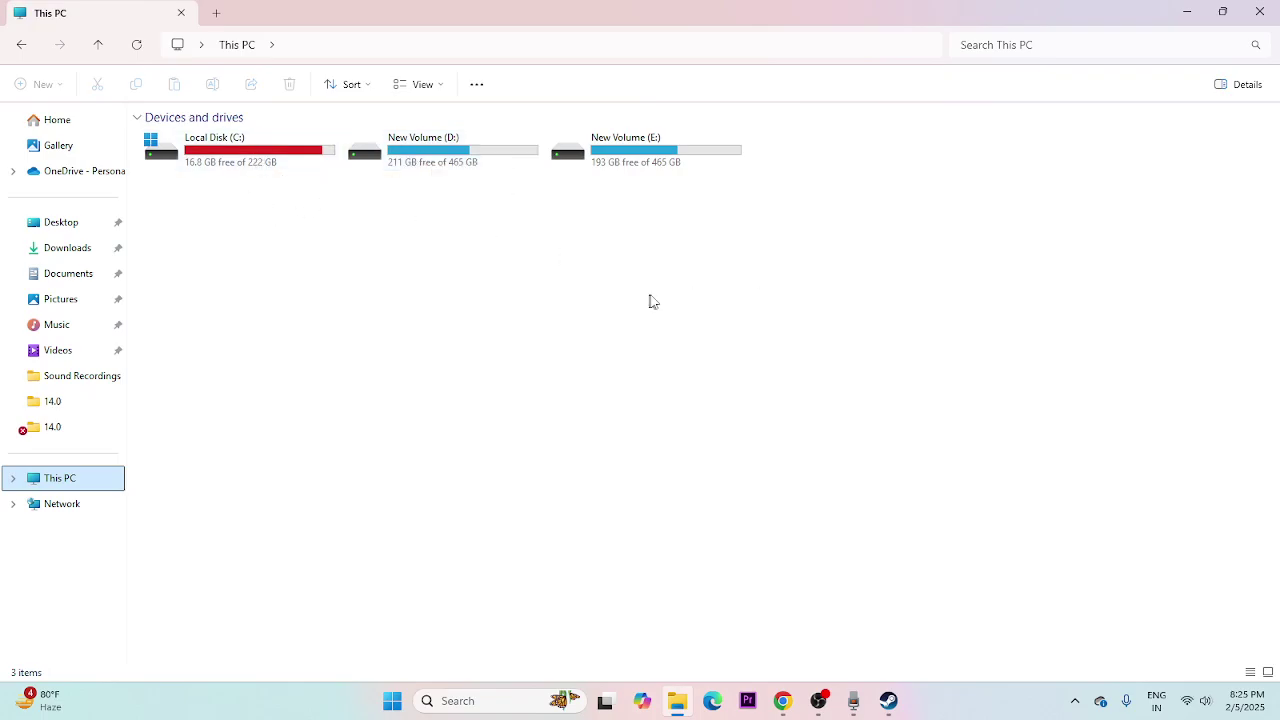
click(640, 327)
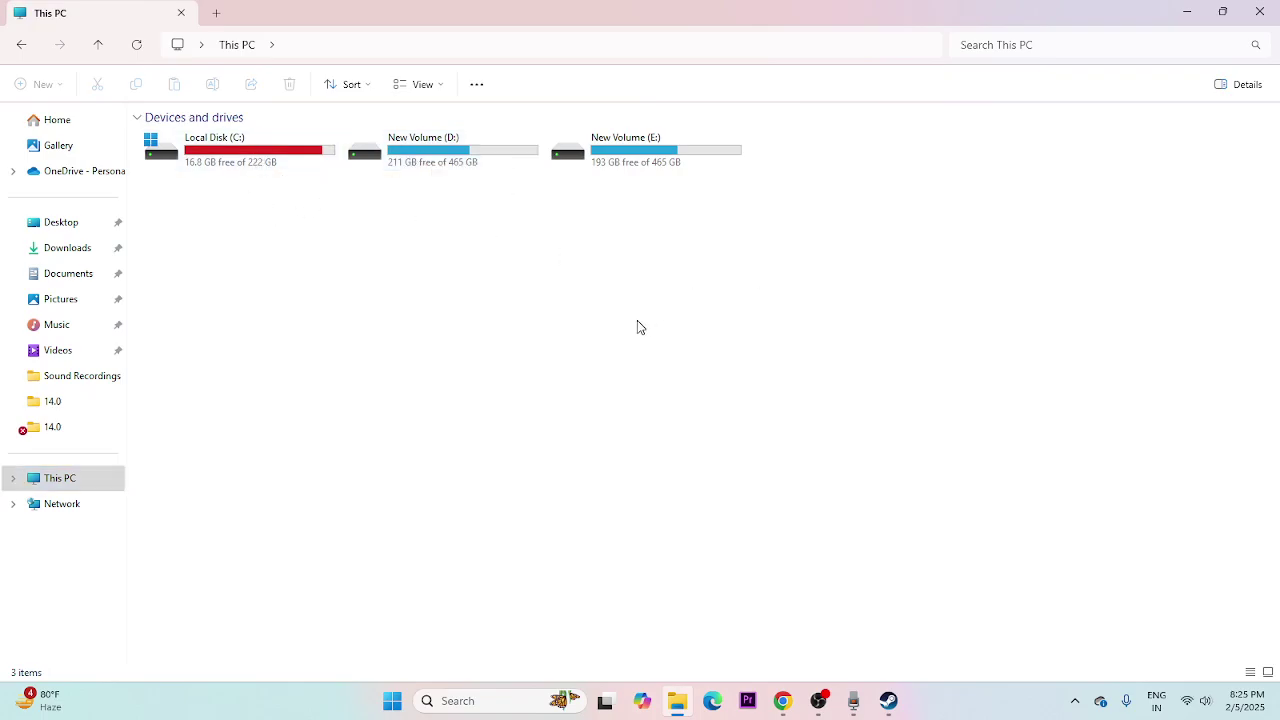
click(1259, 12)
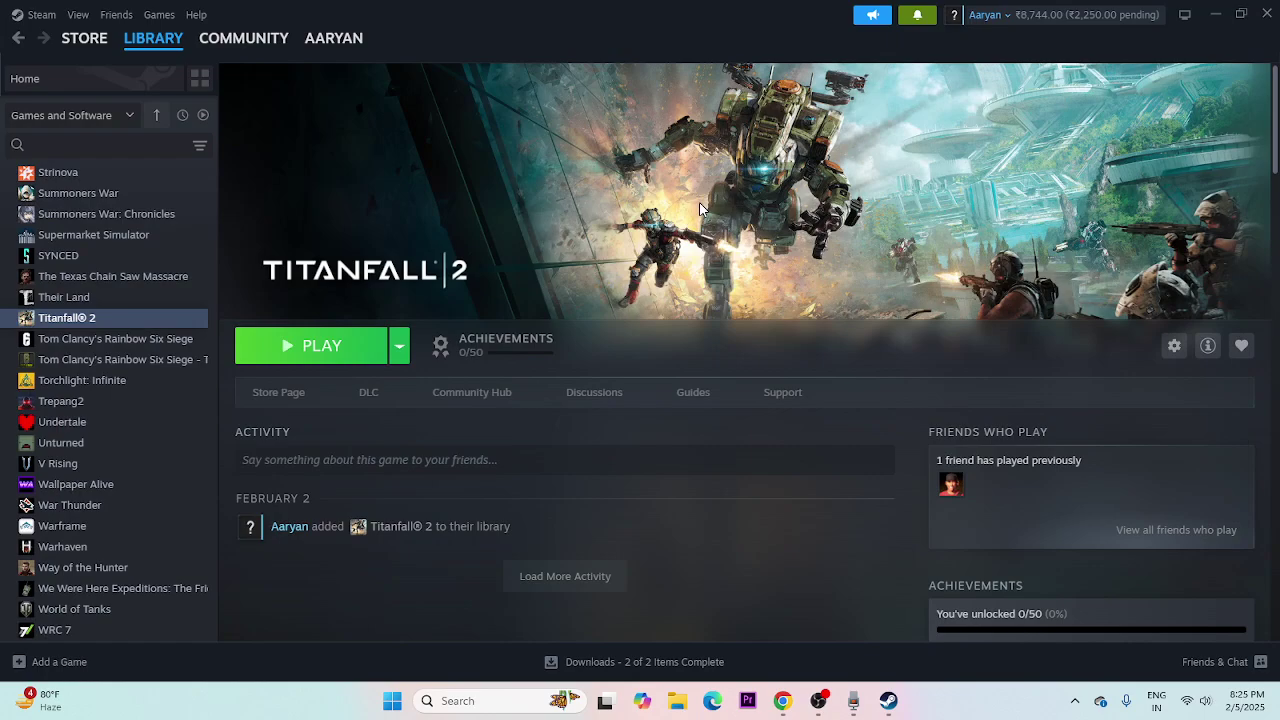